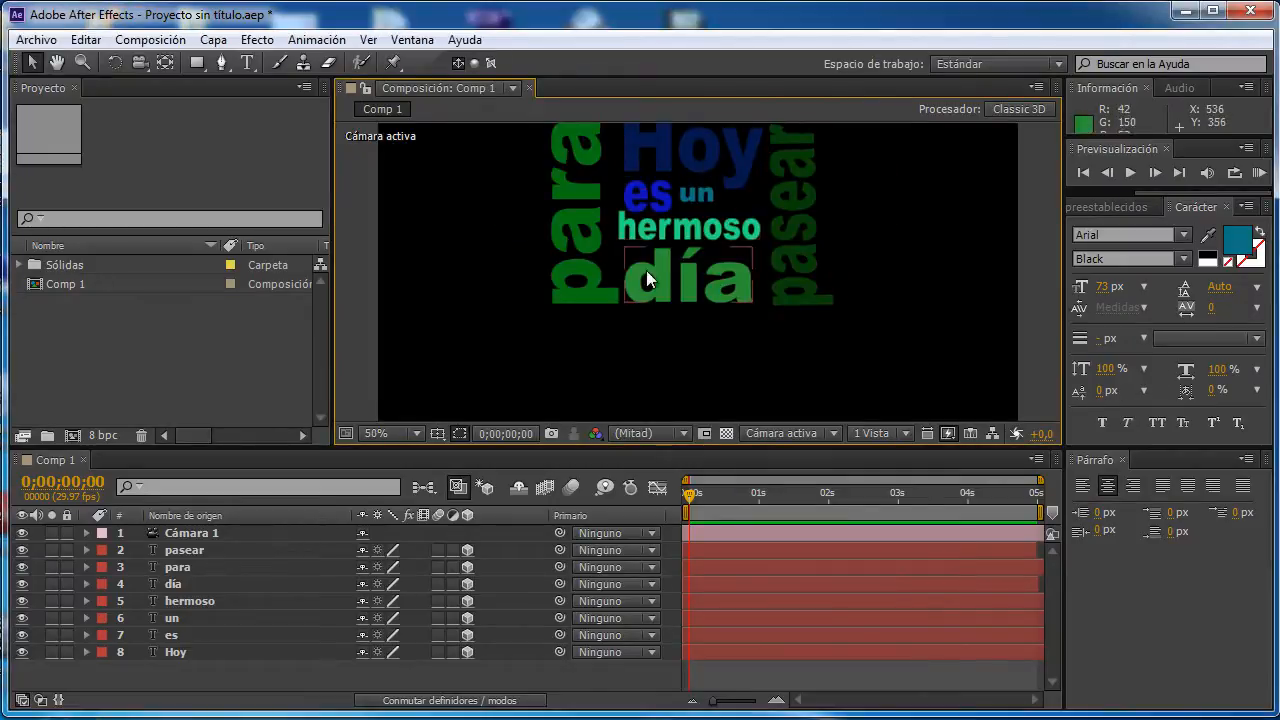
pyautogui.press(',')
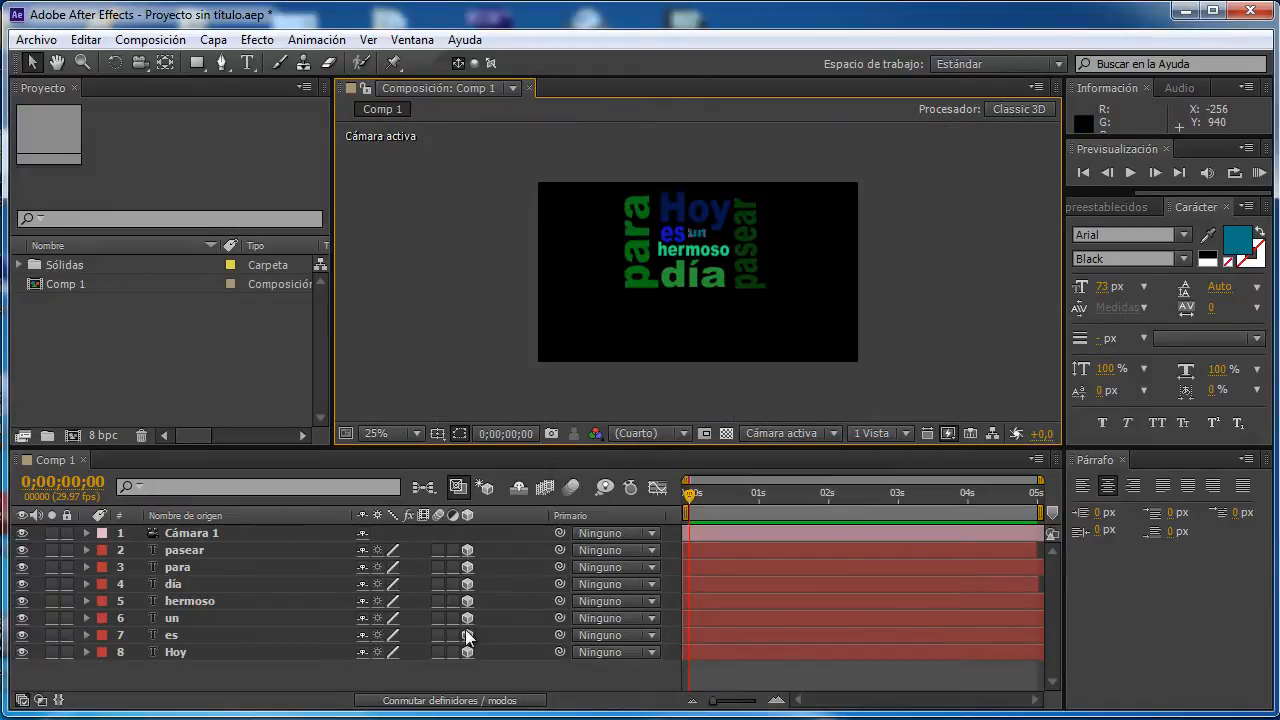
pyautogui.click(466, 550)
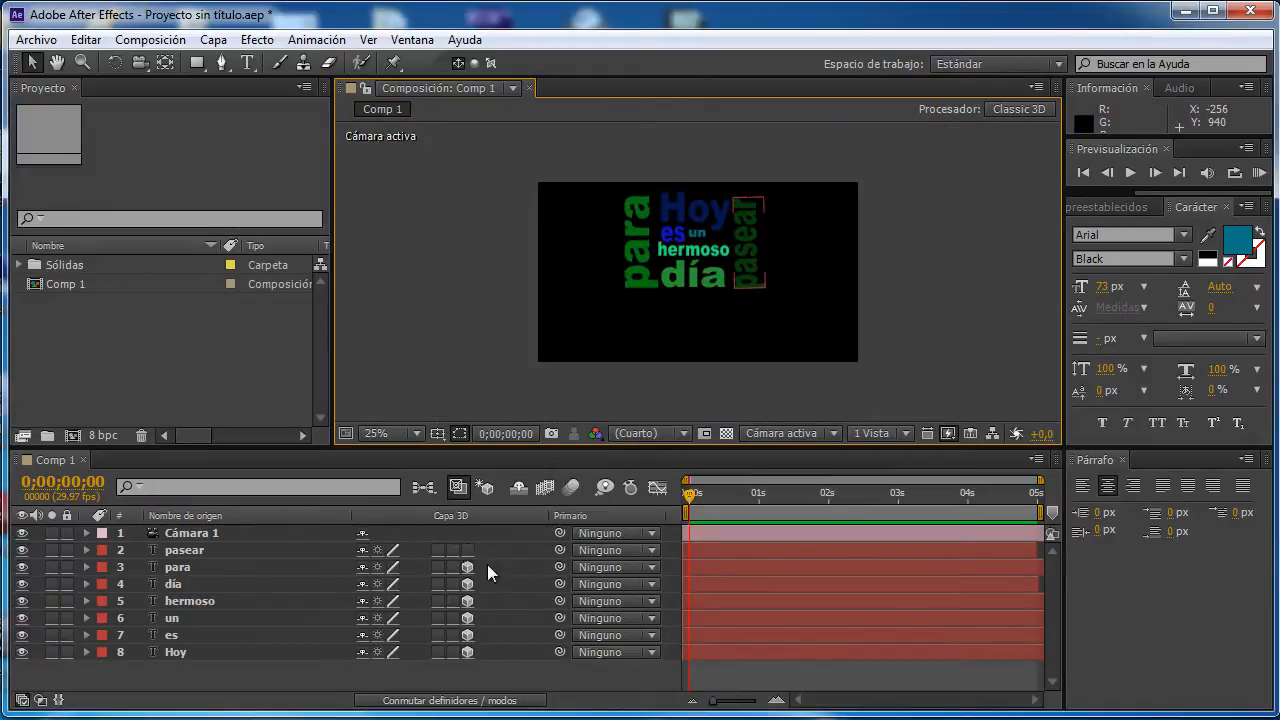
pyautogui.moveTo(488, 655); pyautogui.dragTo(480, 652)
pyautogui.moveTo(472, 550); pyautogui.dragTo(467, 650)
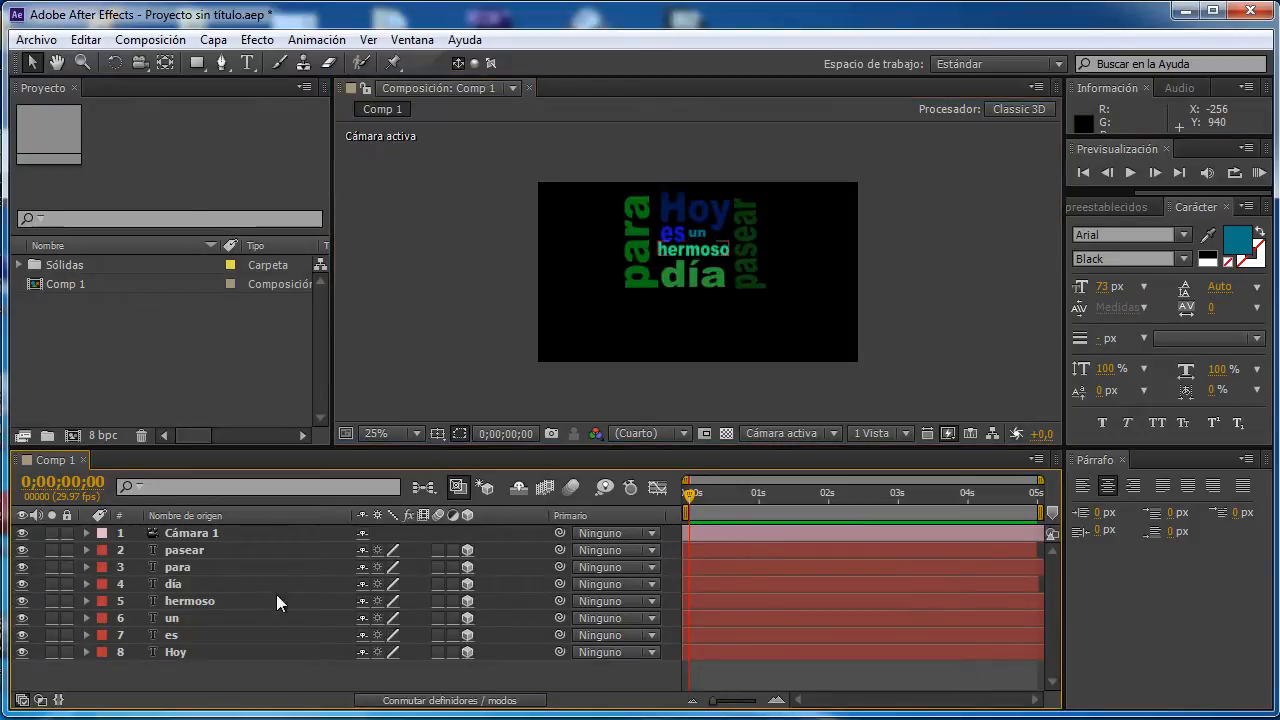
pyautogui.click(167, 531)
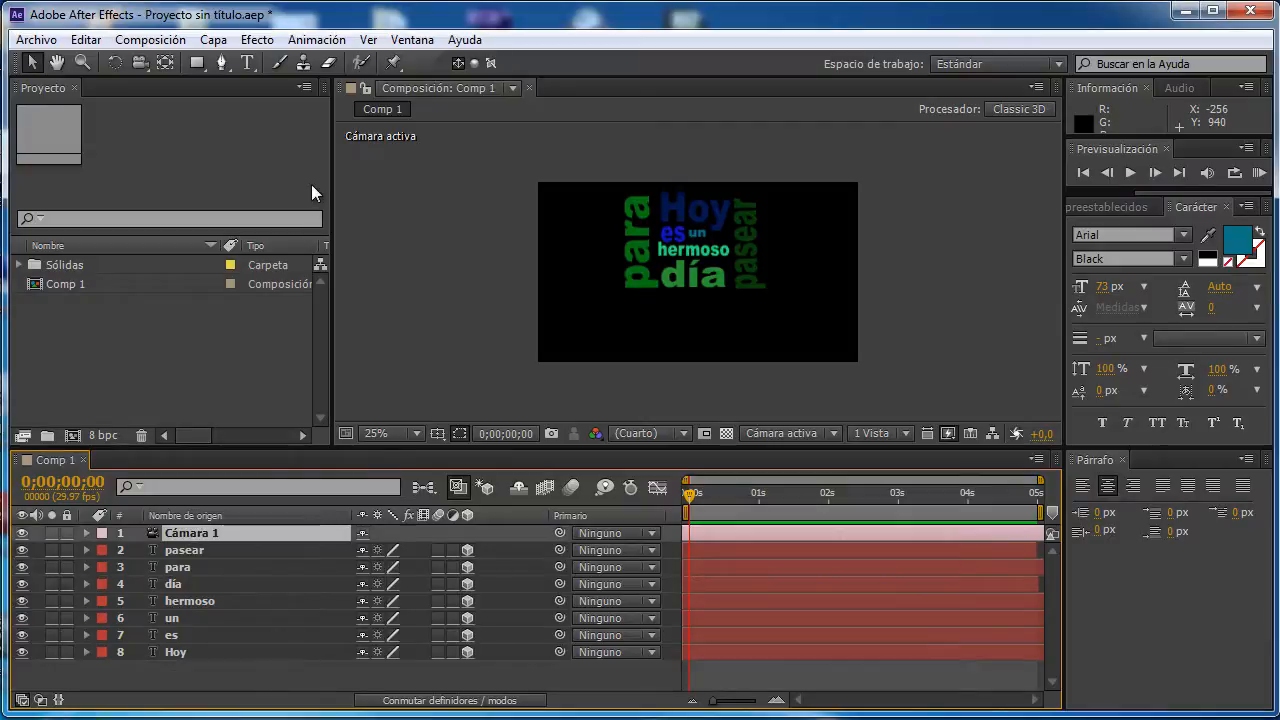
pyautogui.click(150, 39)
pyautogui.moveTo(213, 39)
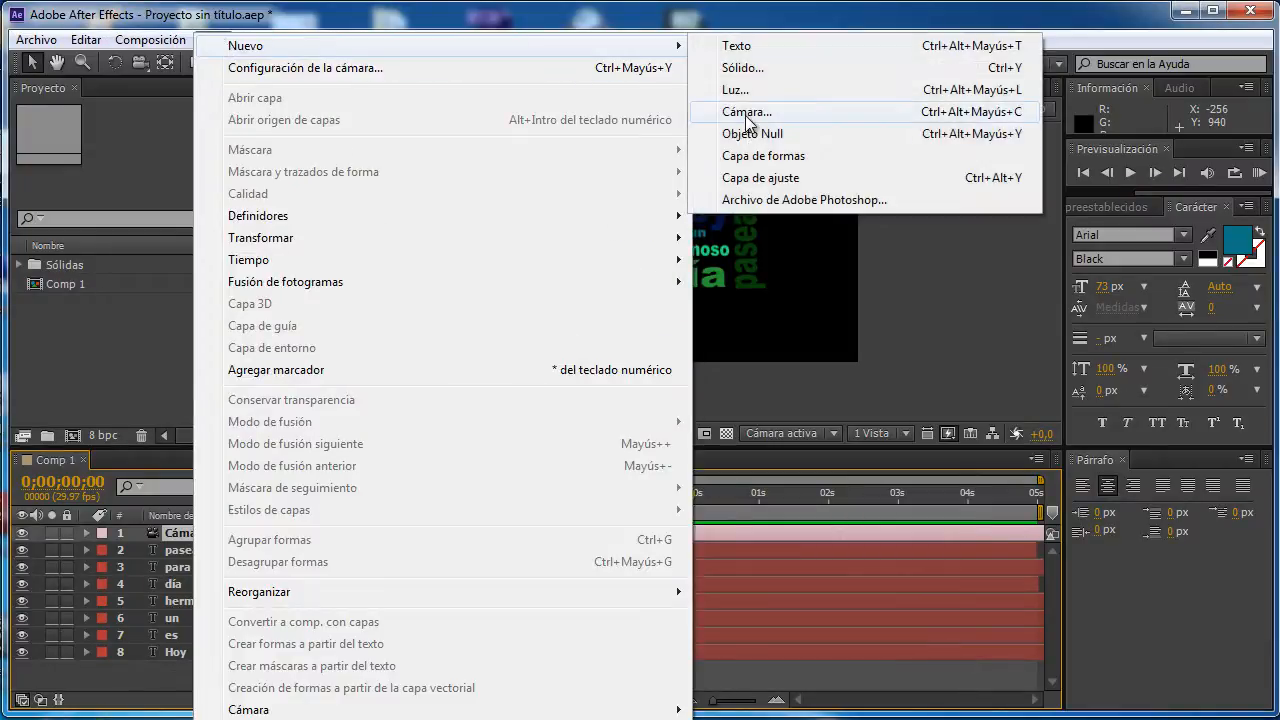
pyautogui.click(823, 382)
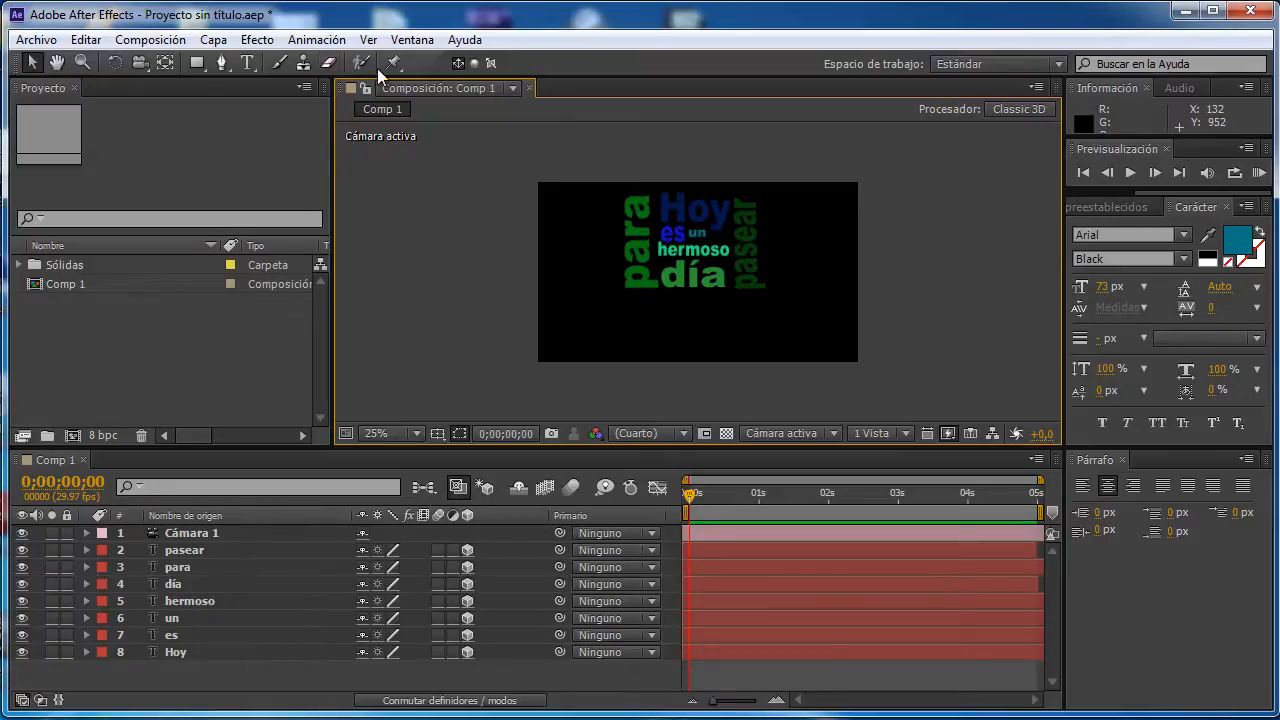
# Add a shape layer with a rectangle covering the whole composition frame and make it a 3D layer.
pyautogui.click(211, 40)
pyautogui.moveTo(288, 47)
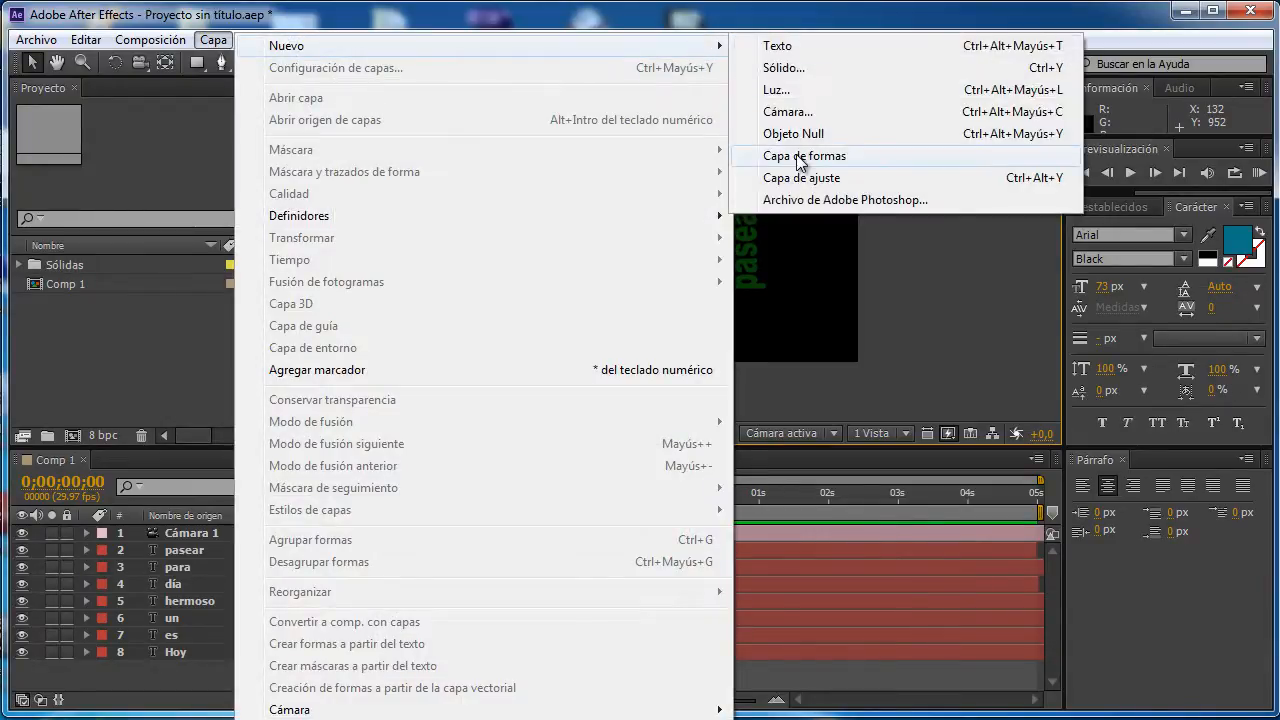
pyautogui.click(800, 157)
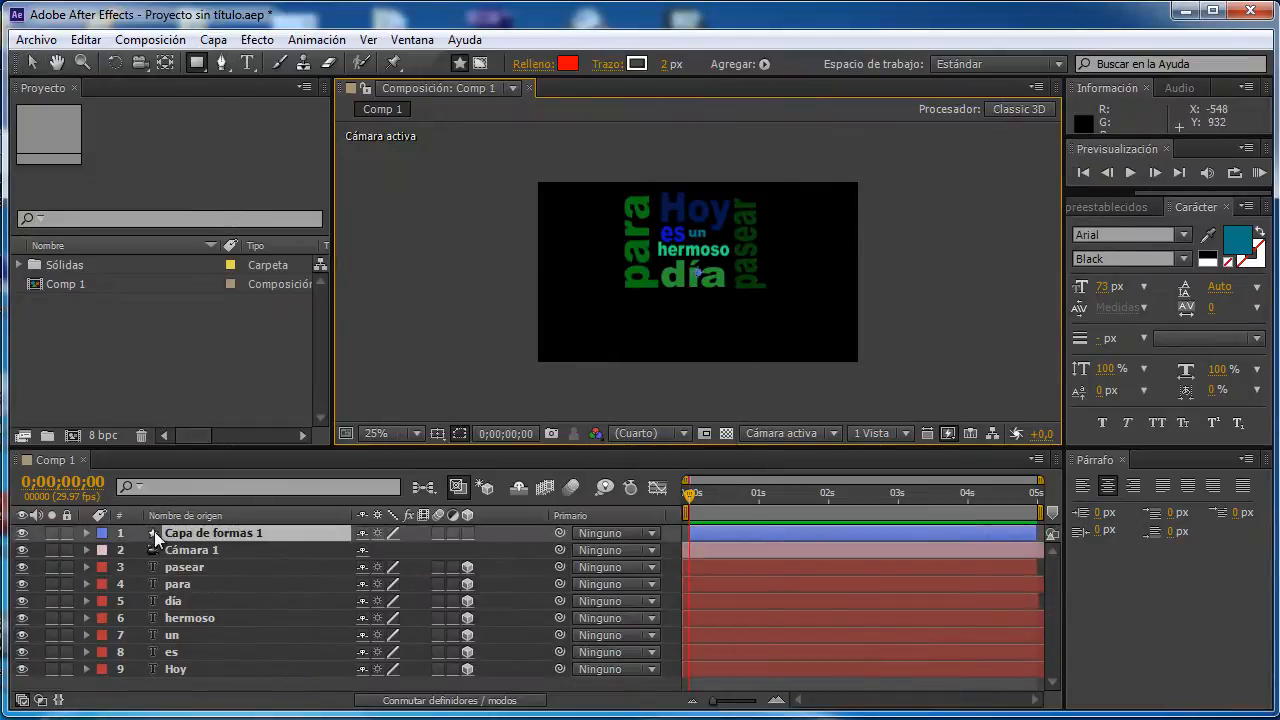
pyautogui.click(196, 64)
pyautogui.moveTo(531, 178); pyautogui.dragTo(858, 362)
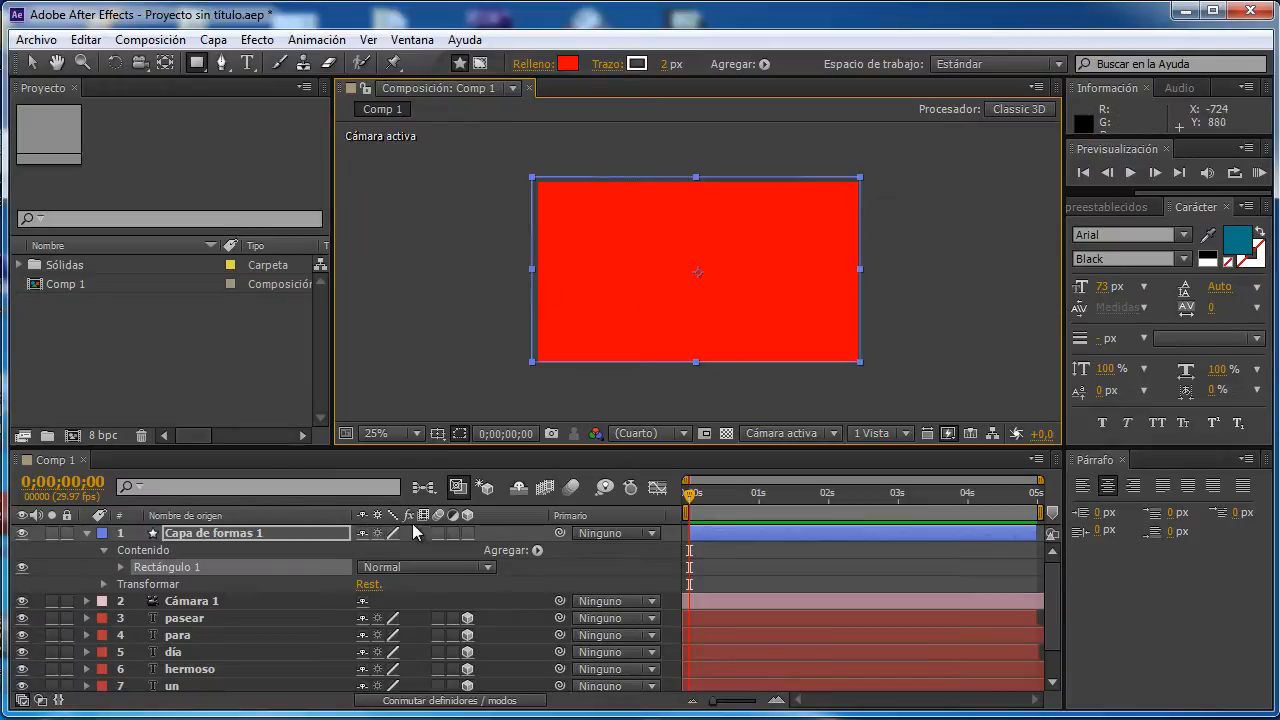
pyautogui.click(466, 533)
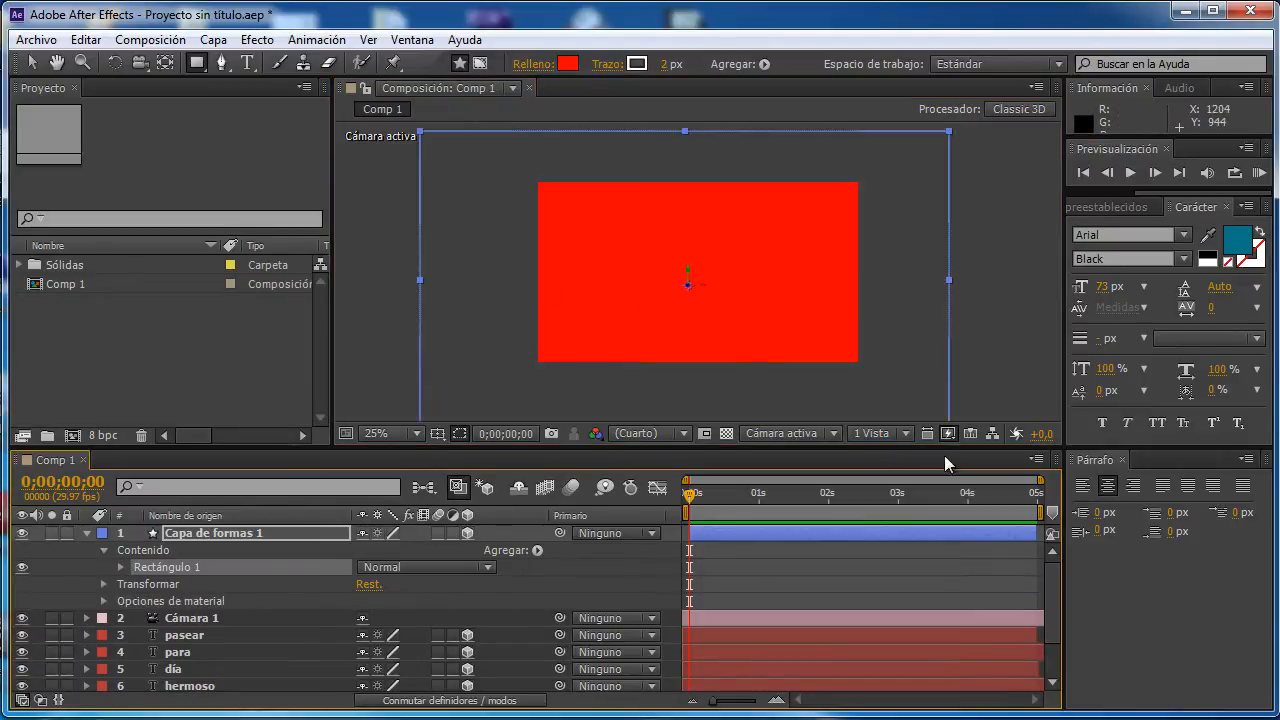
# Show two horizontal views and move the shape layer back along its Z axis in the Superior view, behind the text layers.
pyautogui.click(905, 434)
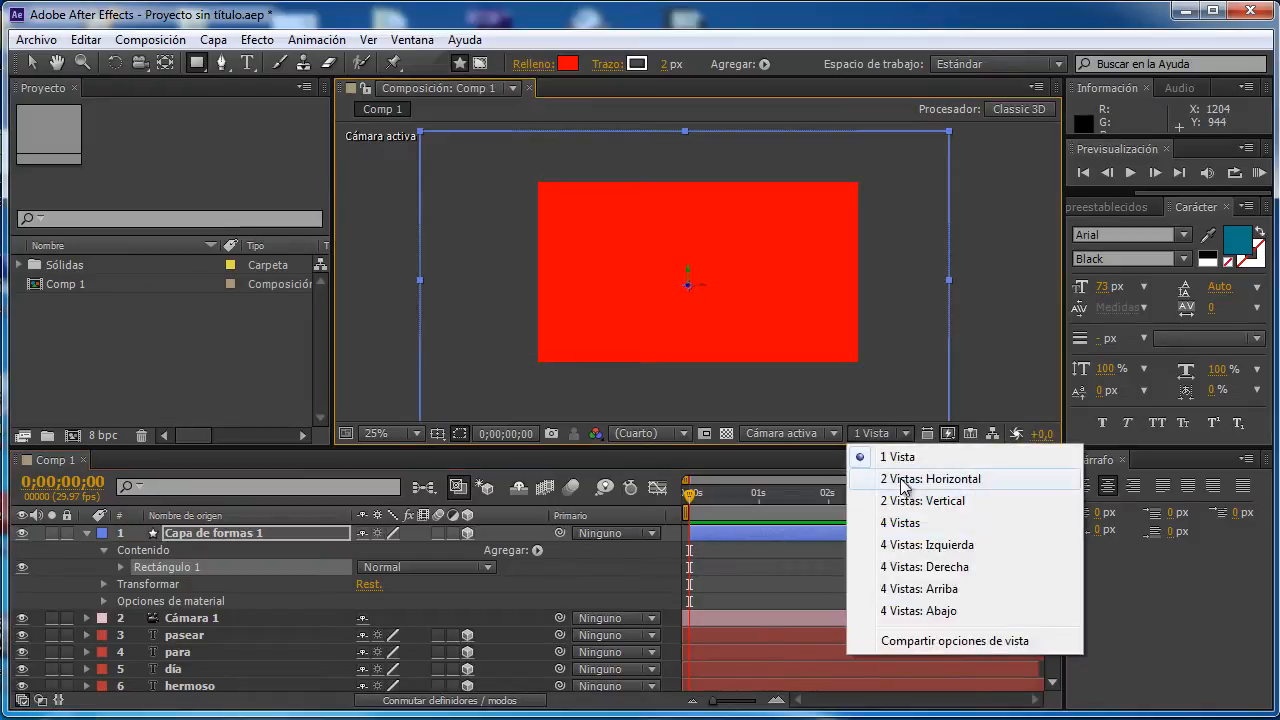
pyautogui.click(905, 479)
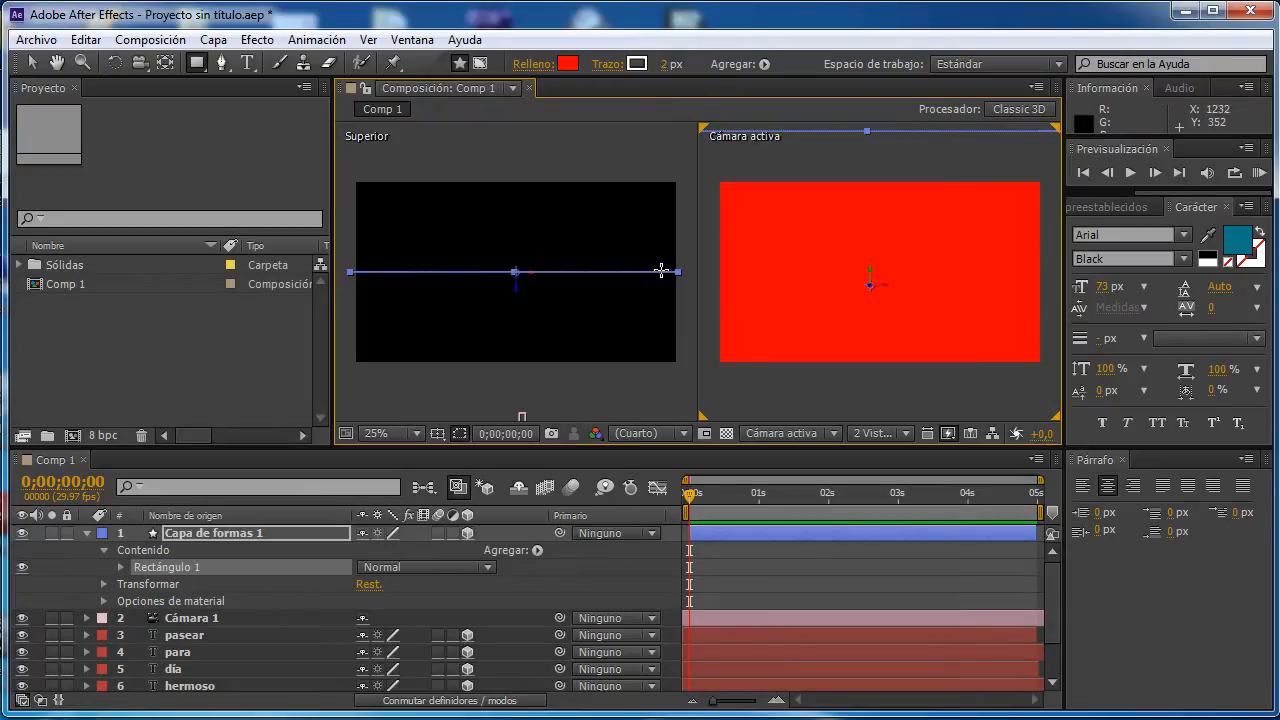
pyautogui.click(32, 62)
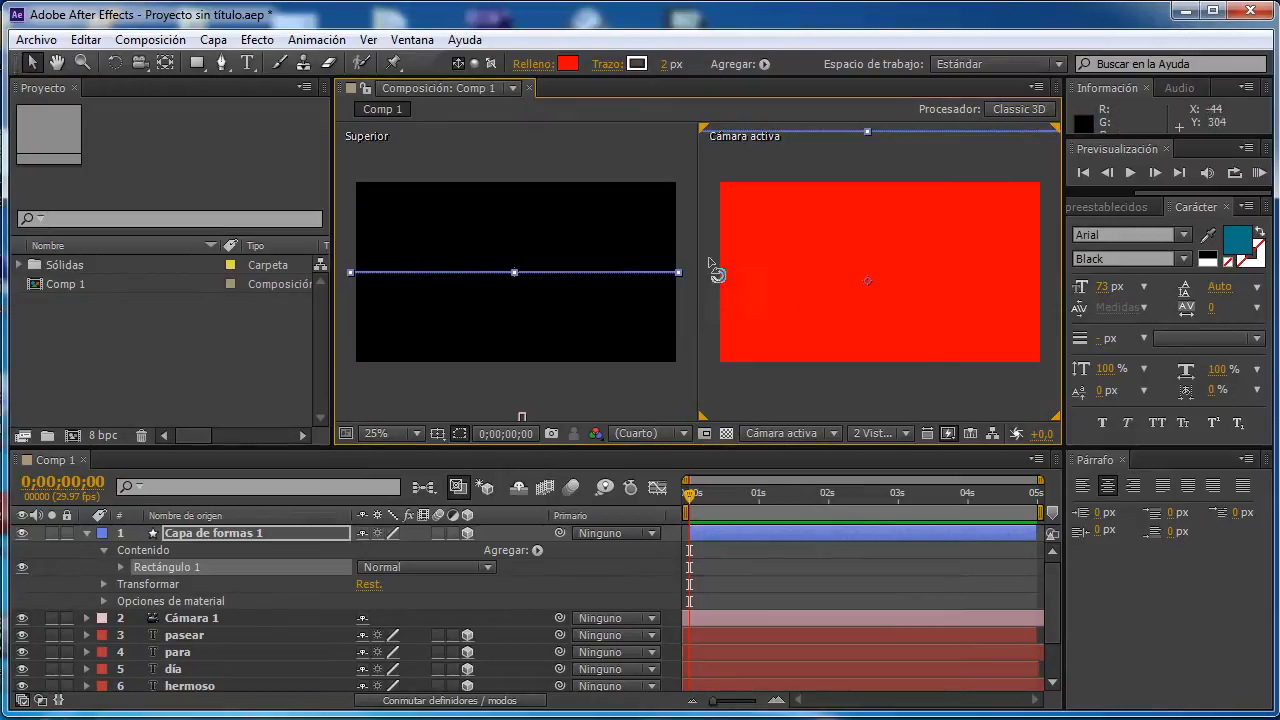
pyautogui.click(466, 332)
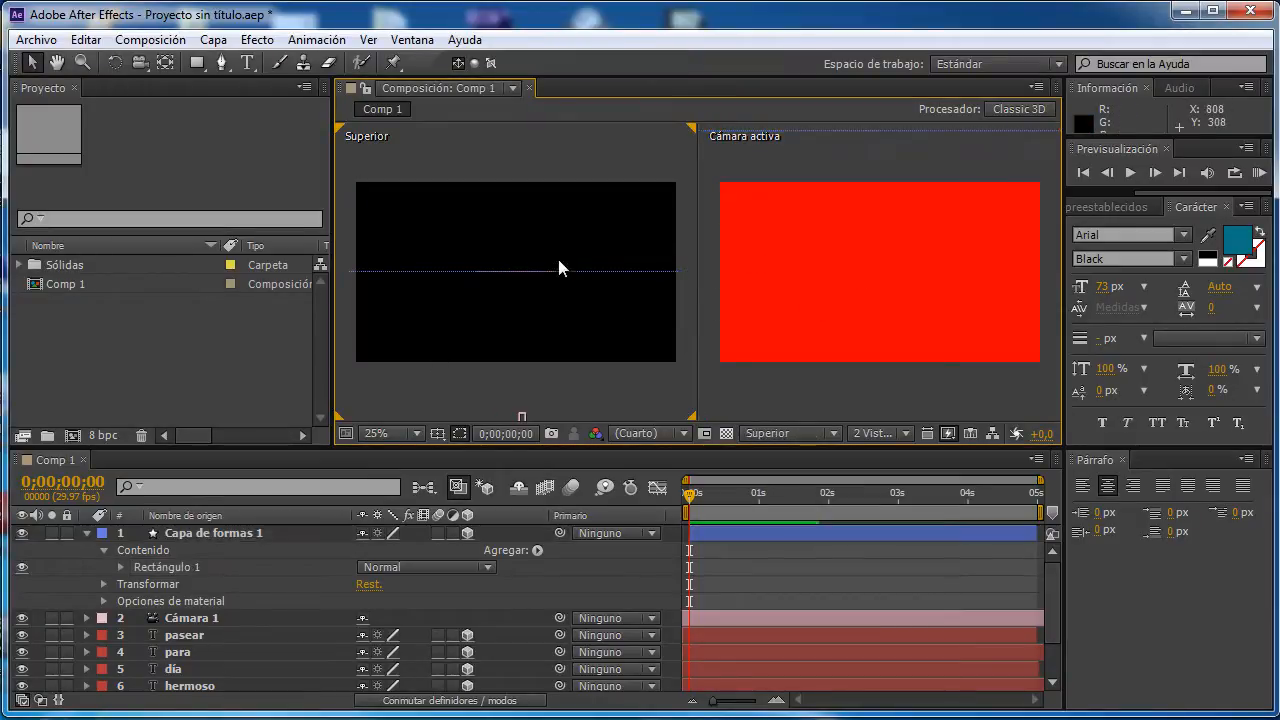
pyautogui.click(759, 266)
pyautogui.scroll(2, 516, 291)
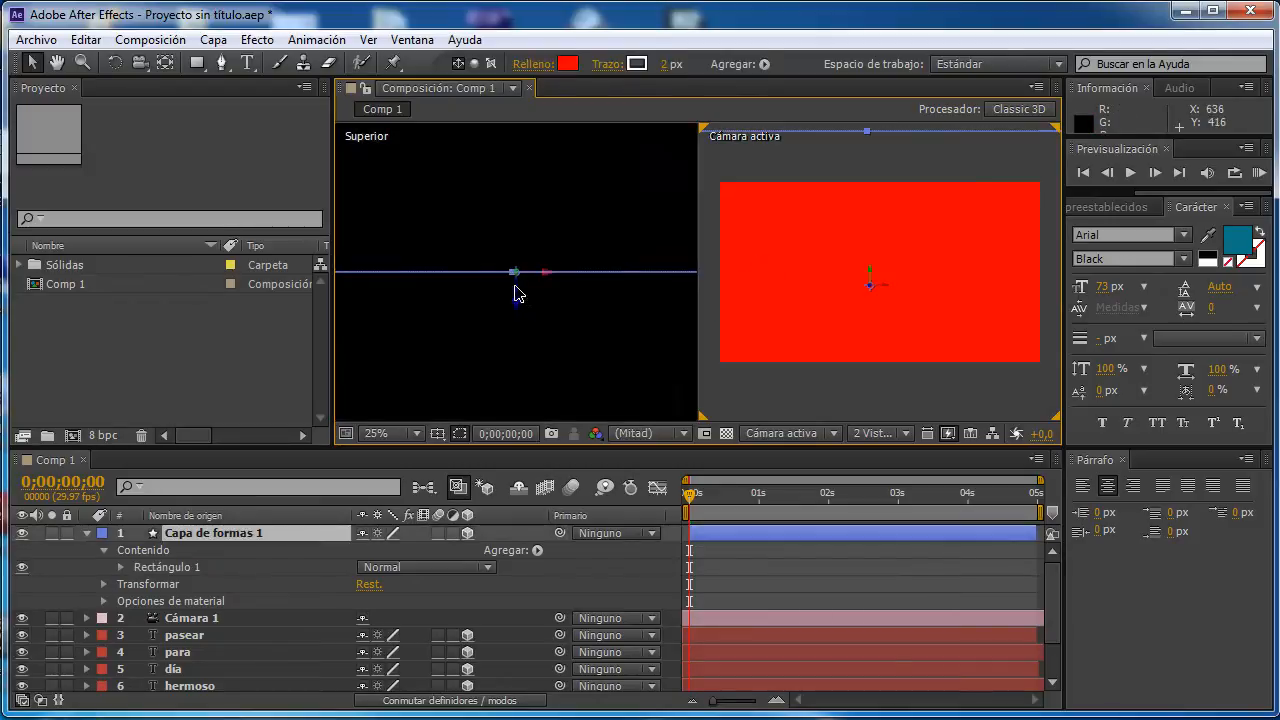
pyautogui.moveTo(516, 300); pyautogui.dragTo(517, 283)
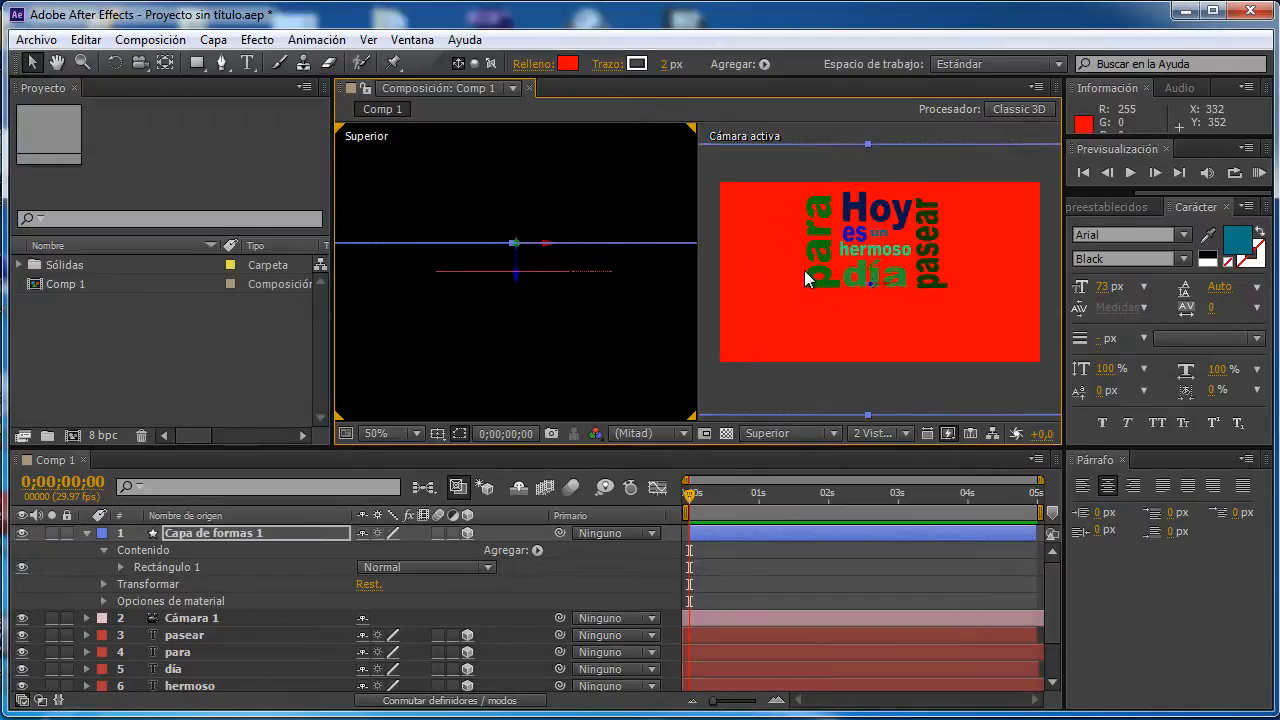
# Set the fill colour of the background rectangle on Capa de formas 1 to light violet-blue 9494D0.
pyautogui.click(566, 64)
pyautogui.moveTo(287, 347)
pyautogui.mouseDown()
pyautogui.moveTo(257, 300)
pyautogui.moveTo(132, 293)
pyautogui.moveTo(138, 337)
pyautogui.mouseUp()
pyautogui.click(345, 376)
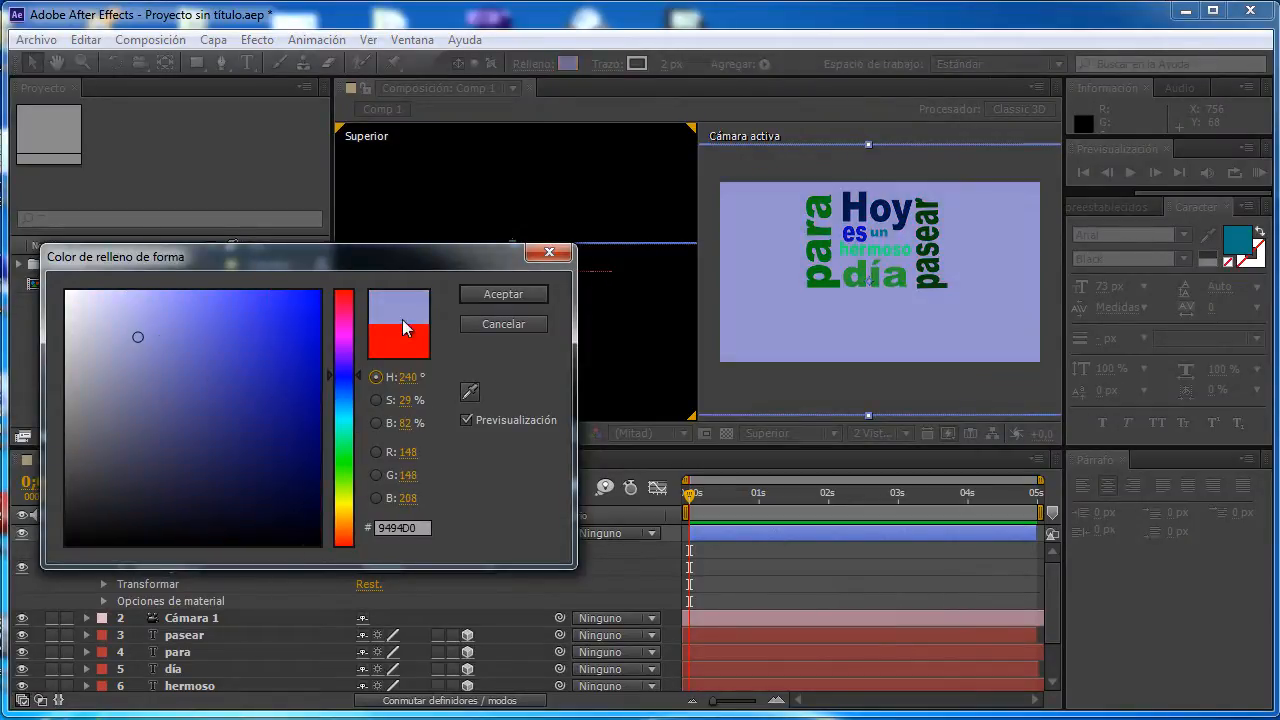
pyautogui.click(496, 295)
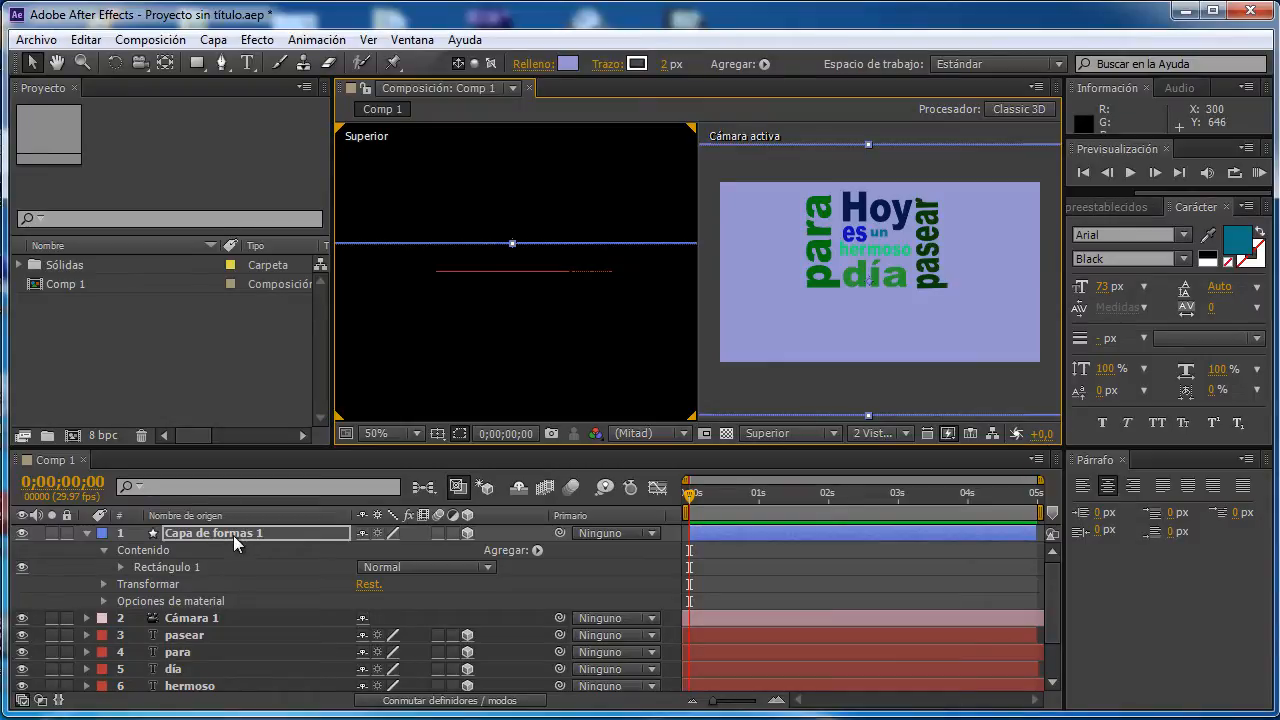
# Add a second shape layer with a rectangle covering the whole frame, filled with pale green 94D0B3.
pyautogui.click(207, 42)
pyautogui.moveTo(300, 46)
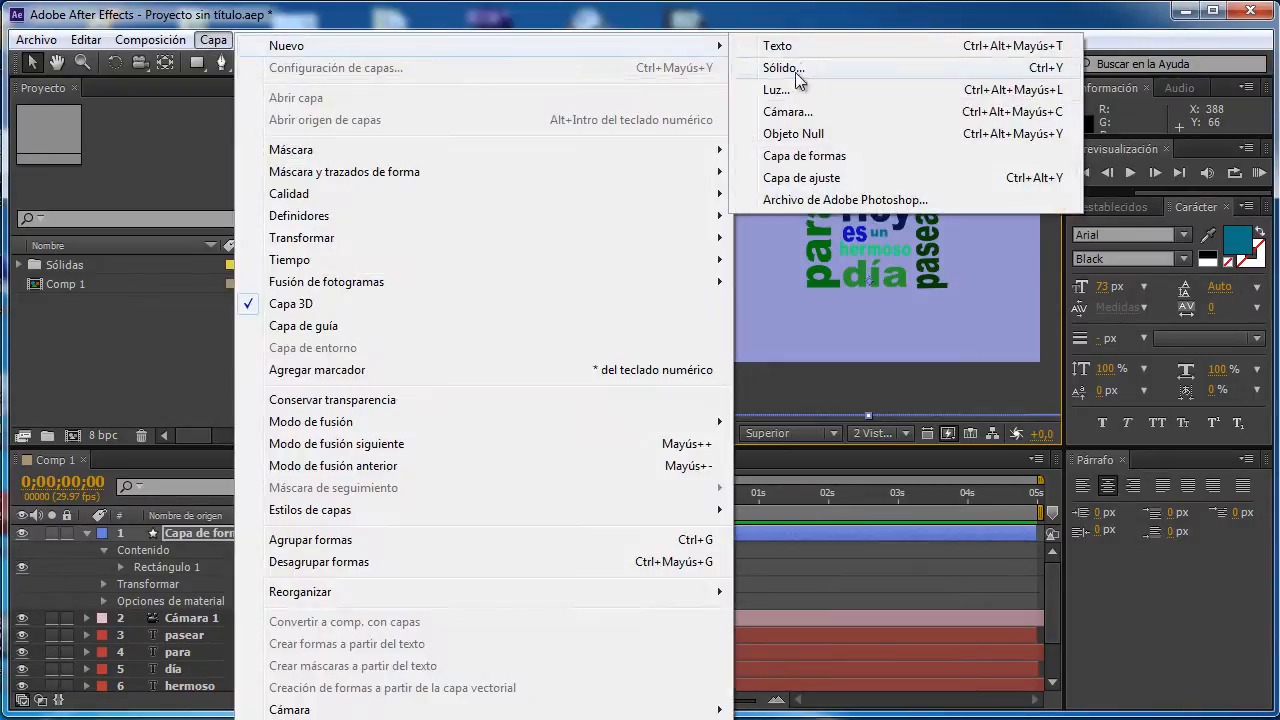
pyautogui.click(795, 157)
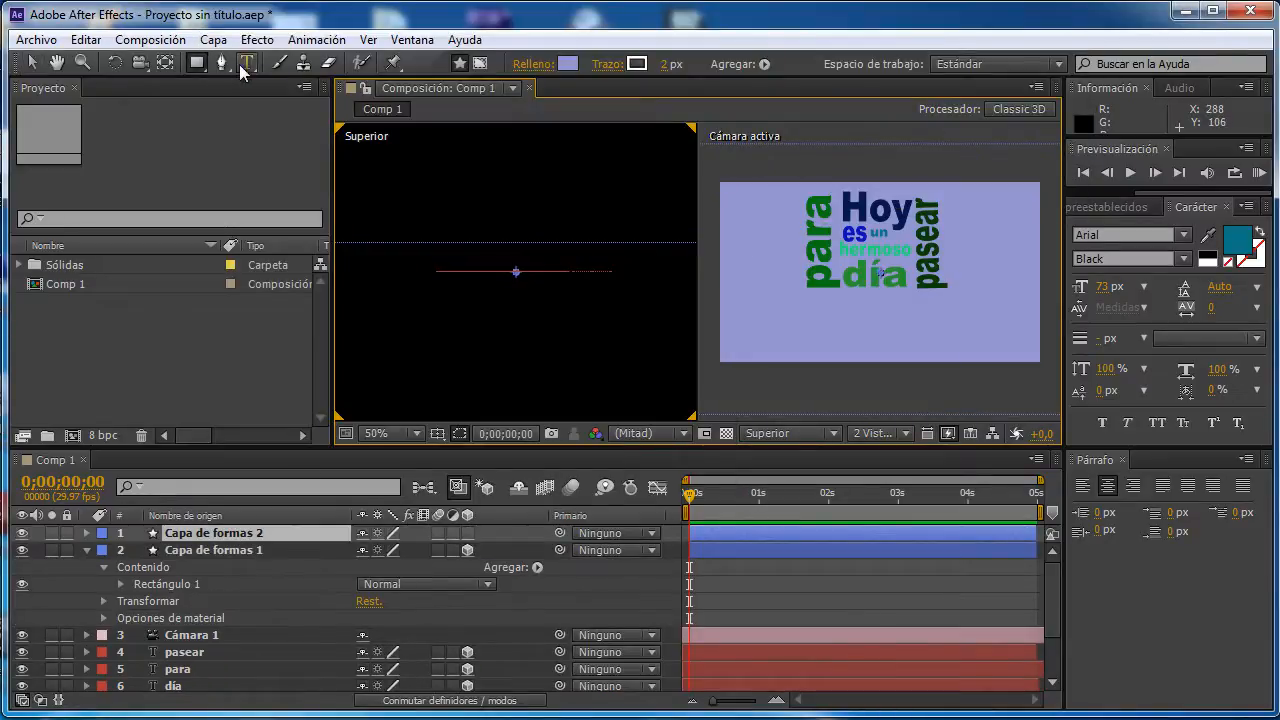
pyautogui.moveTo(717, 180)
pyautogui.mouseDown()
pyautogui.moveTo(752, 224)
pyautogui.moveTo(1040, 362)
pyautogui.mouseUp()
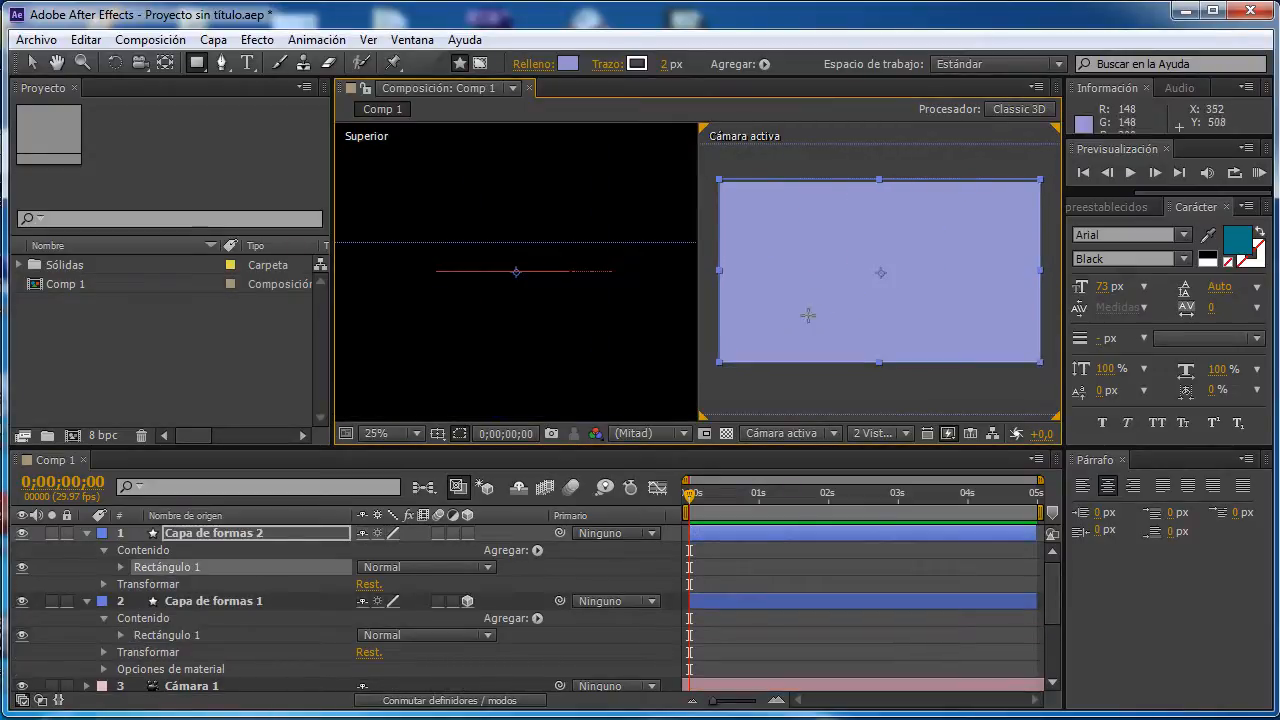
pyautogui.click(566, 66)
pyautogui.moveTo(349, 414); pyautogui.dragTo(318, 438)
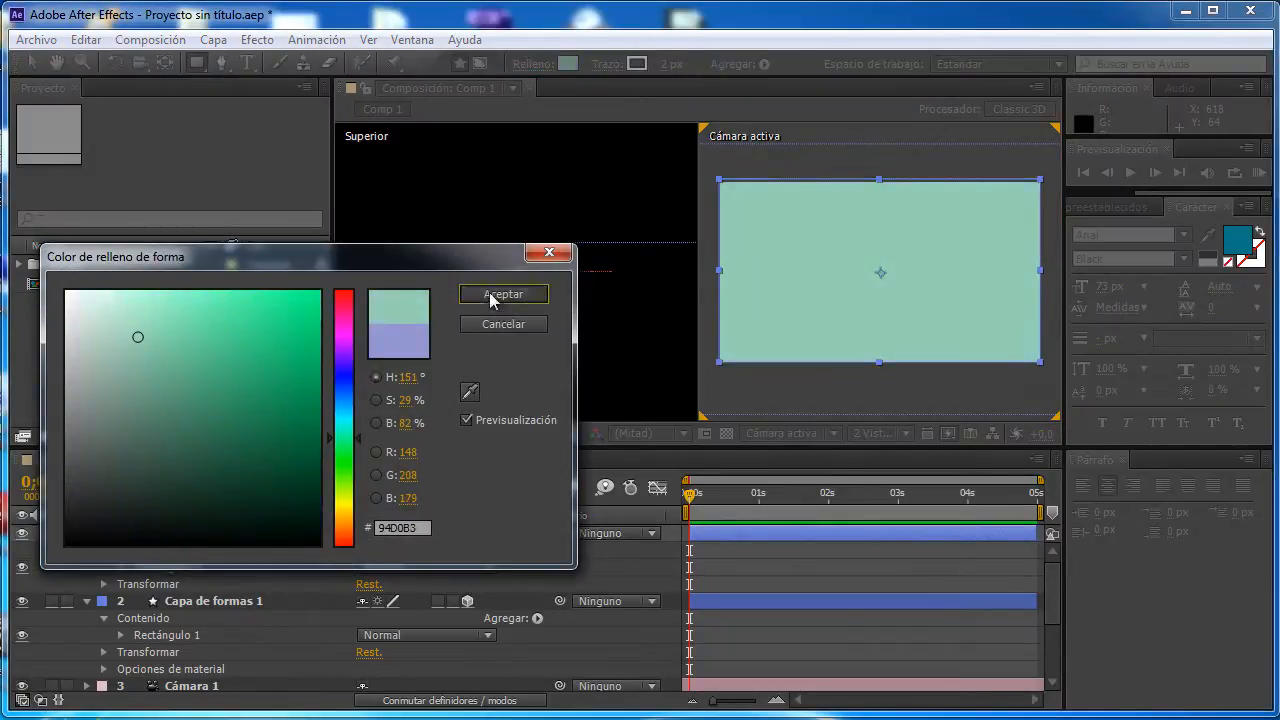
pyautogui.click(489, 294)
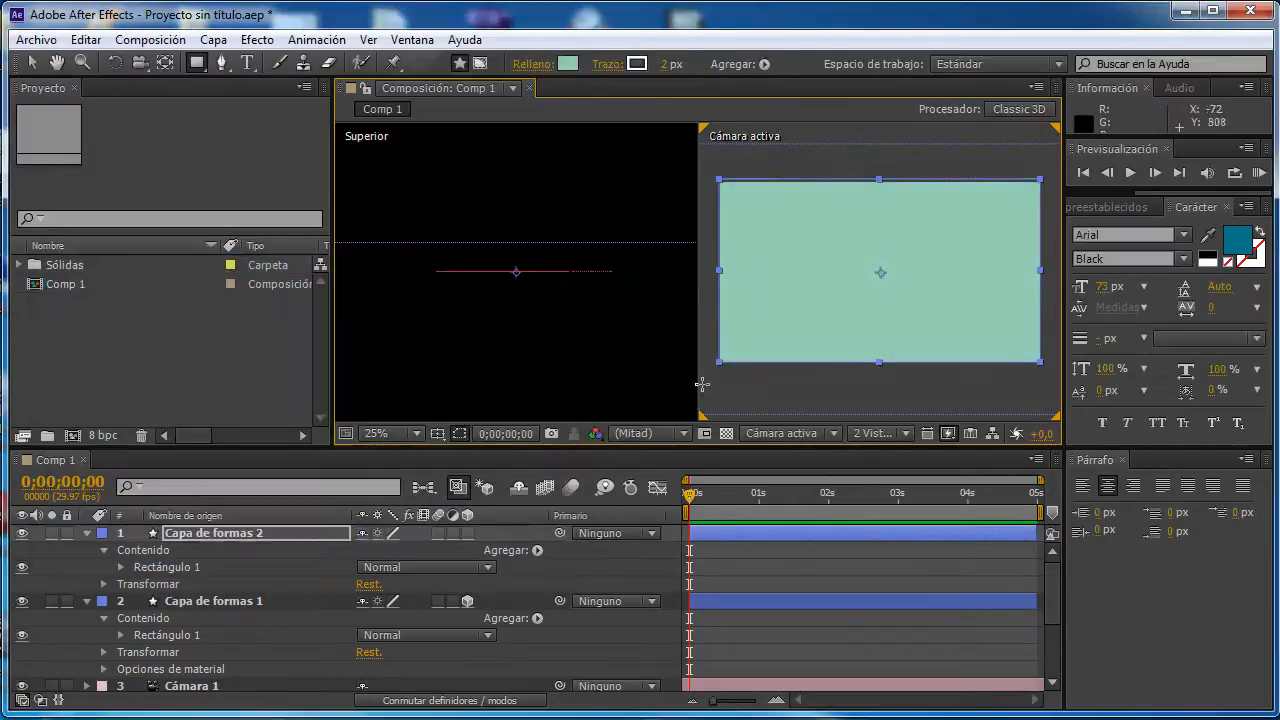
# Make Capa de formas 2 a 3D layer and move it back to about Z 40, between the text and the background rectangle.
pyautogui.click(467, 532)
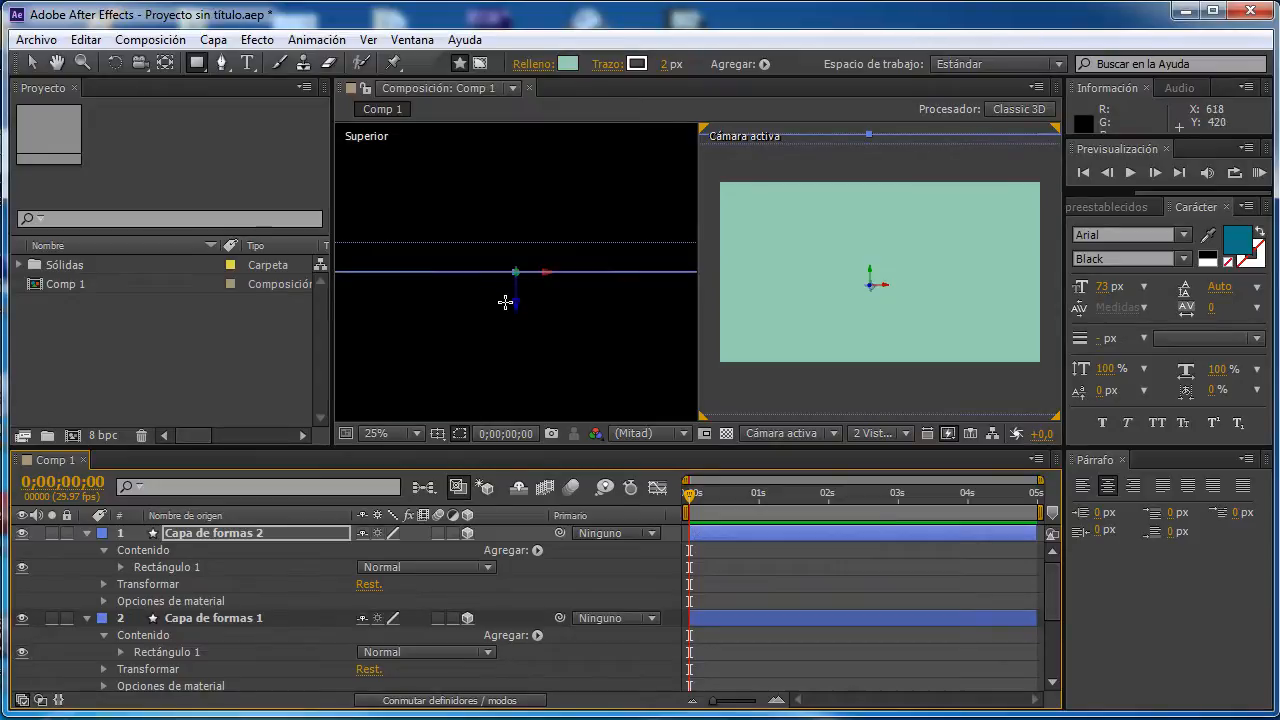
pyautogui.click(38, 63)
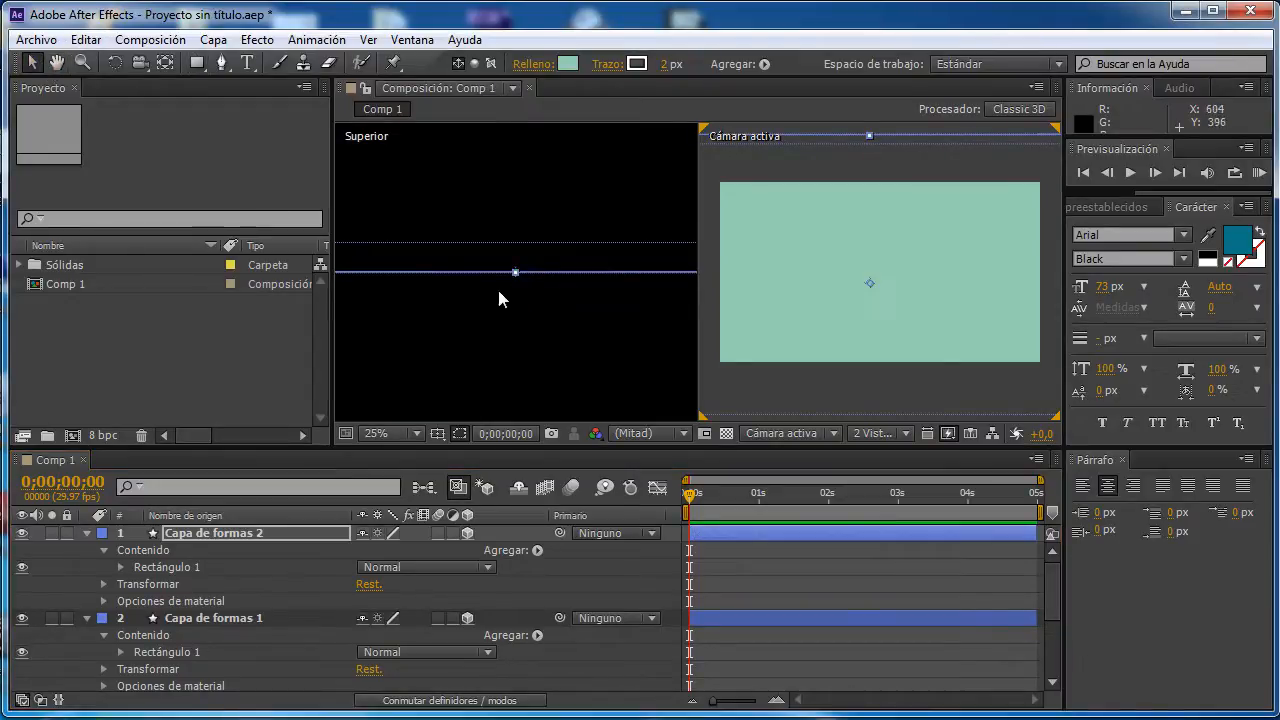
pyautogui.click(527, 321)
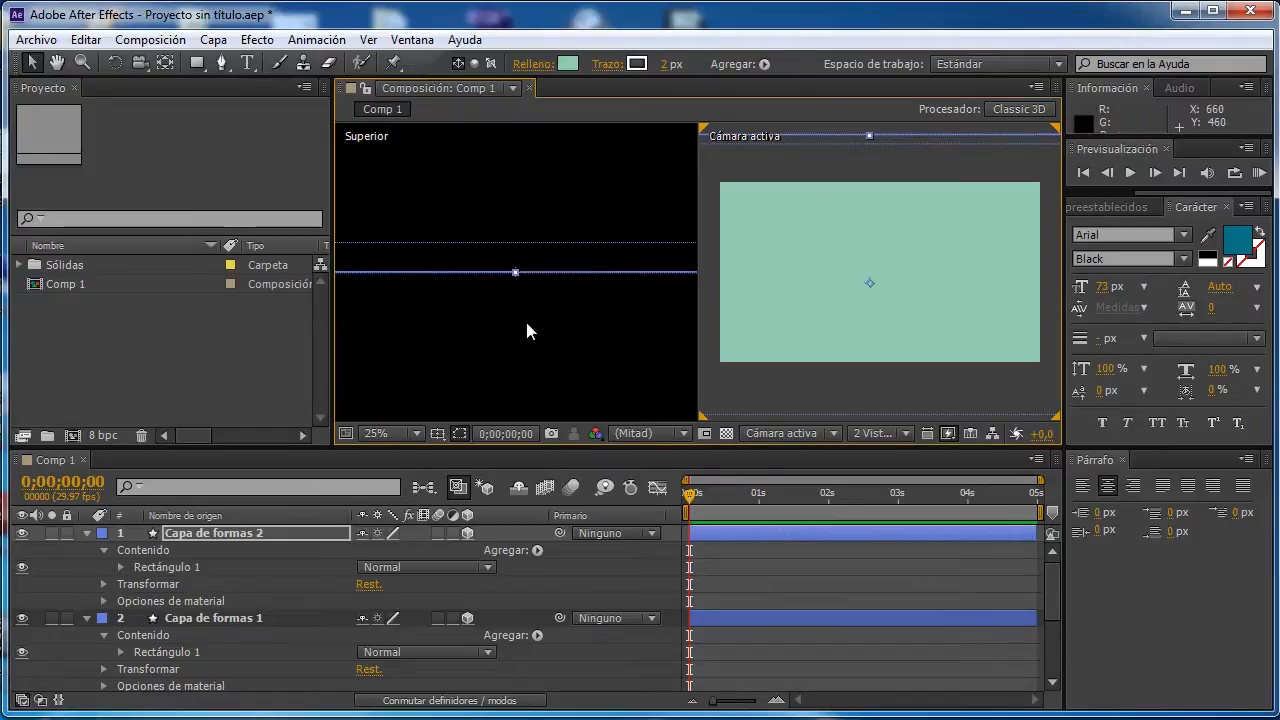
pyautogui.click(530, 272)
pyautogui.click(754, 203)
pyautogui.click(754, 203)
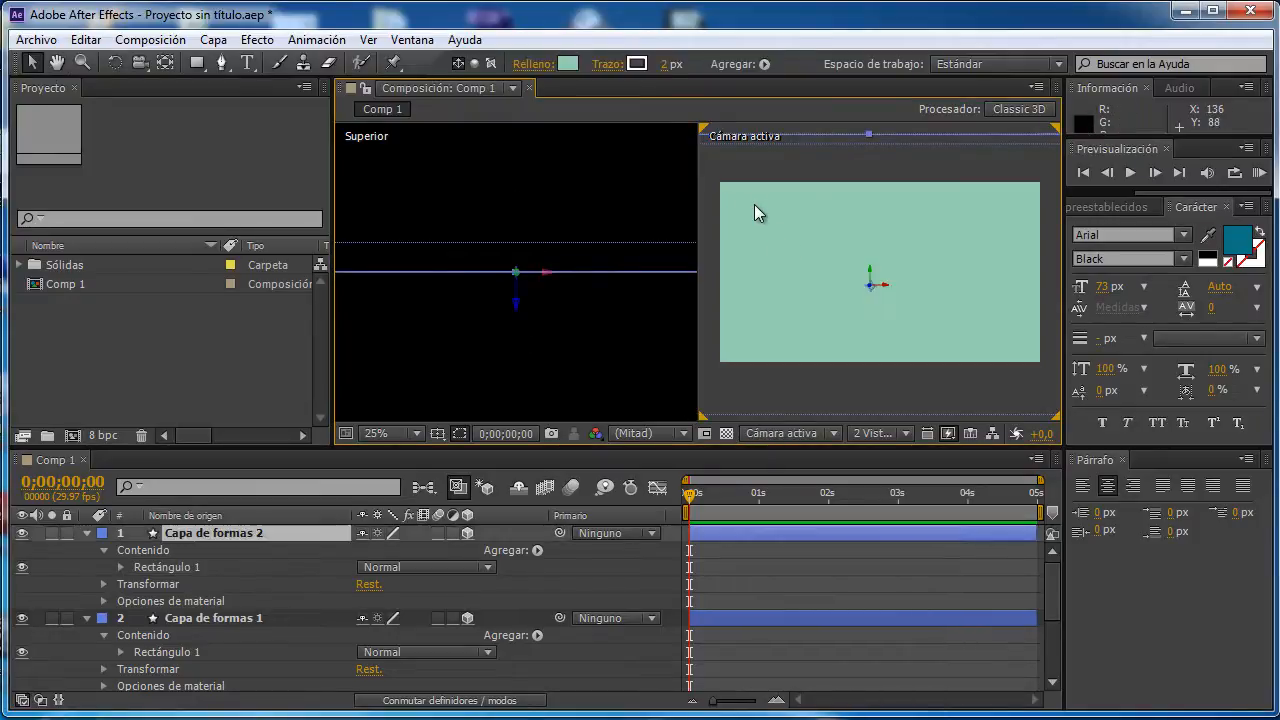
pyautogui.moveTo(515, 305); pyautogui.dragTo(506, 283)
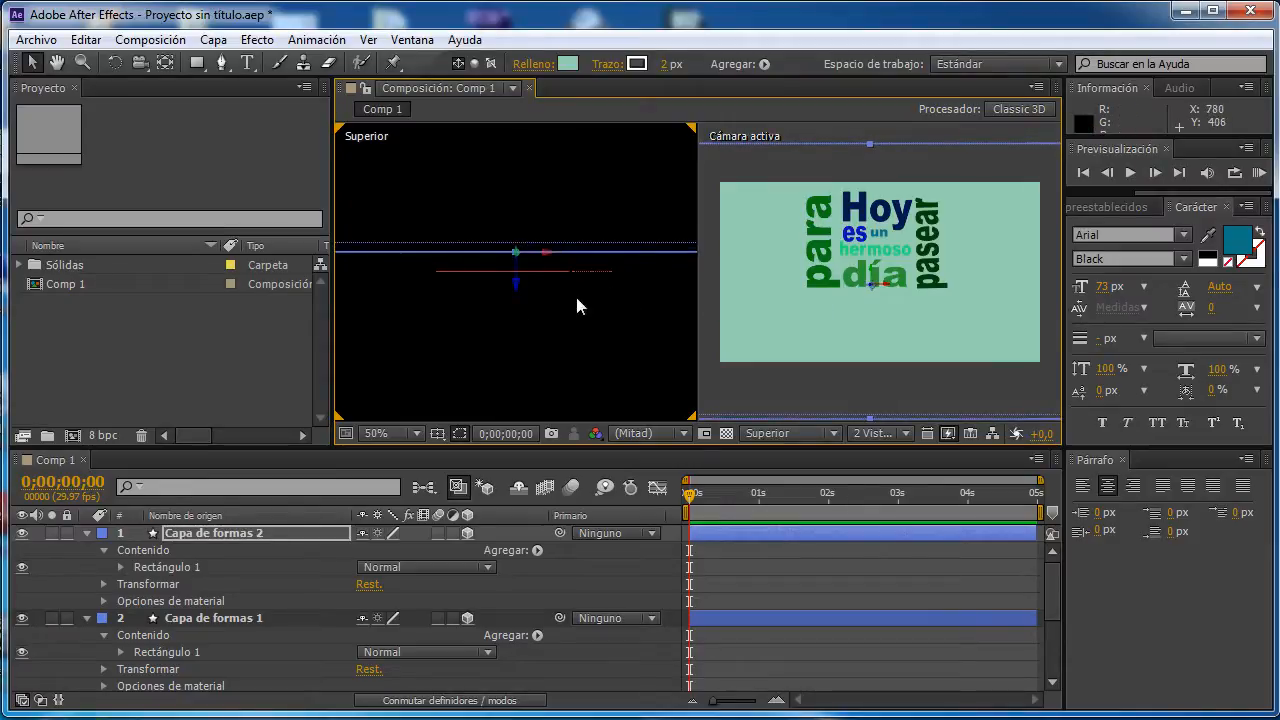
# Tilt Capa de formas 2 to an X rotation of -71° and shift it down and back to about Y 434, Z 65 as a floor.
pyautogui.click(109, 61)
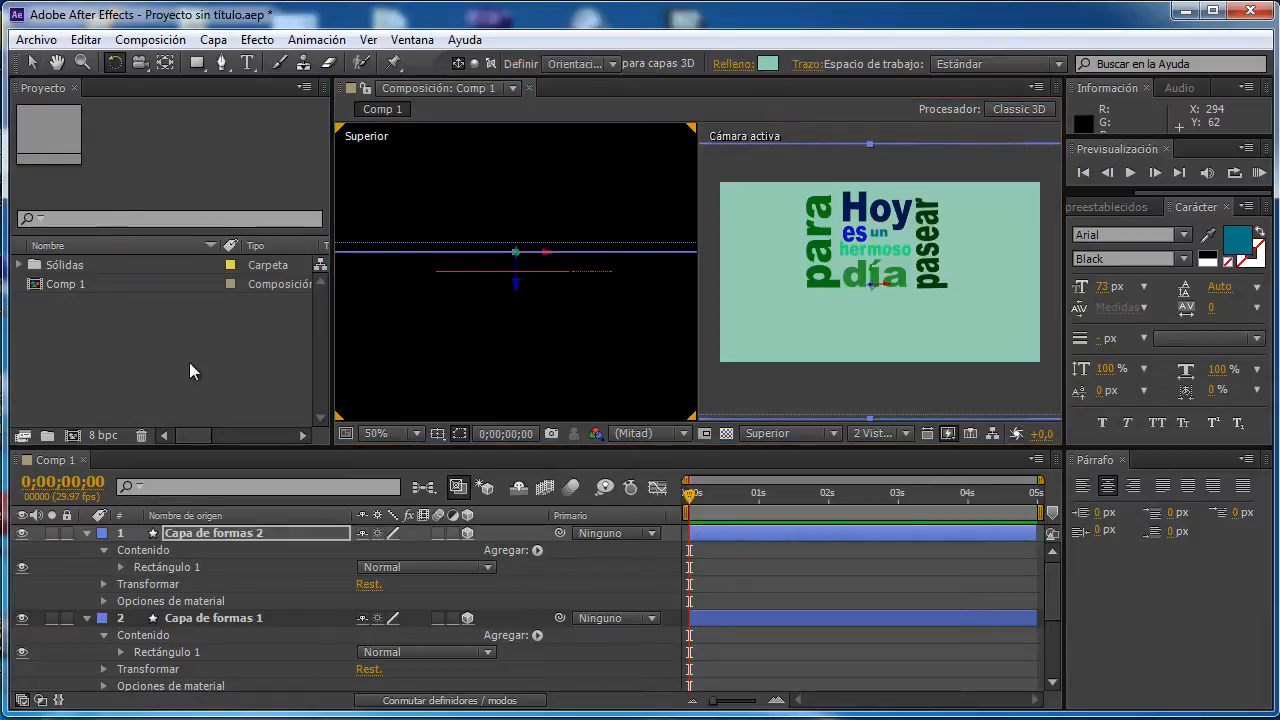
pyautogui.click(103, 584)
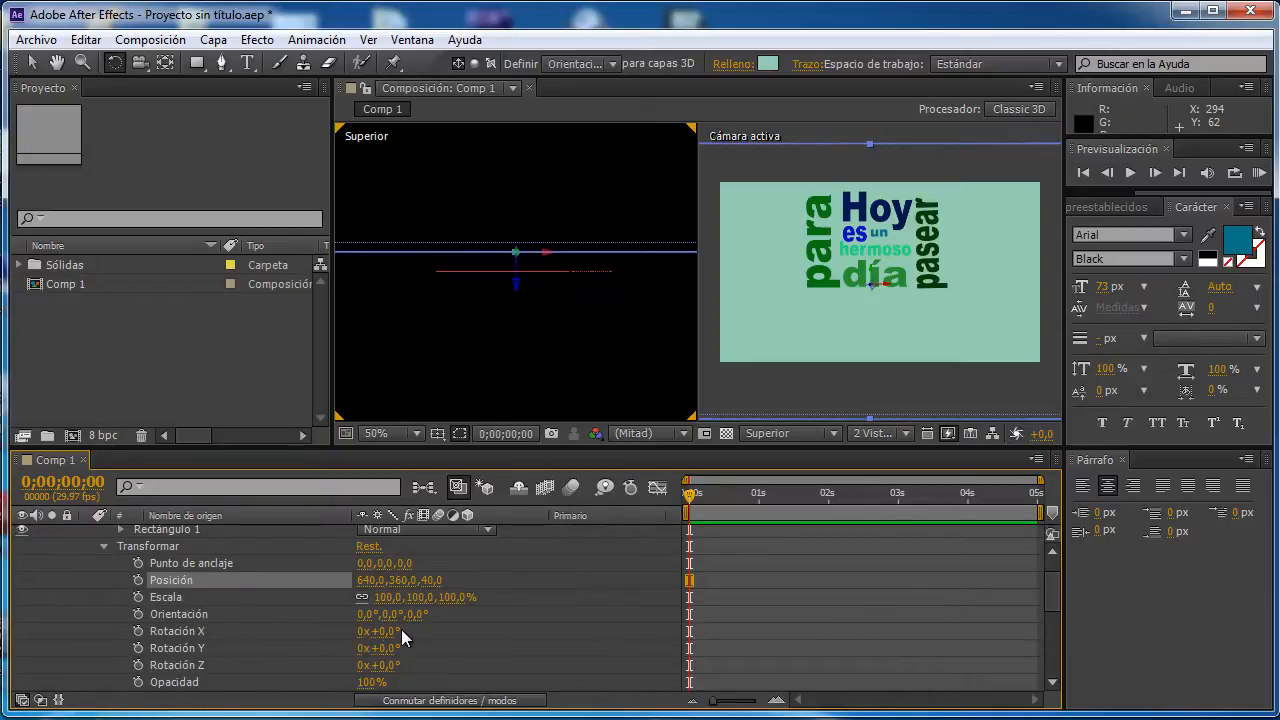
pyautogui.moveTo(388, 631)
pyautogui.mouseDown()
pyautogui.moveTo(426, 627)
pyautogui.moveTo(313, 627)
pyautogui.mouseUp()
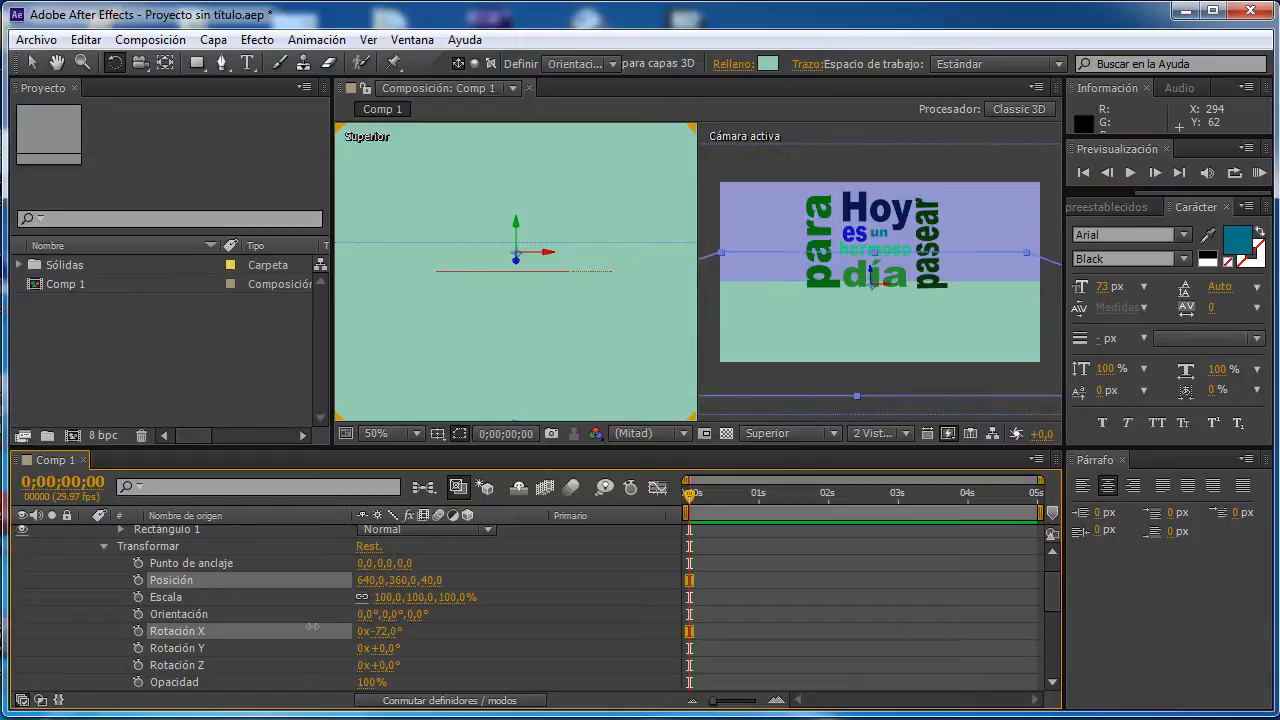
pyautogui.click(313, 627)
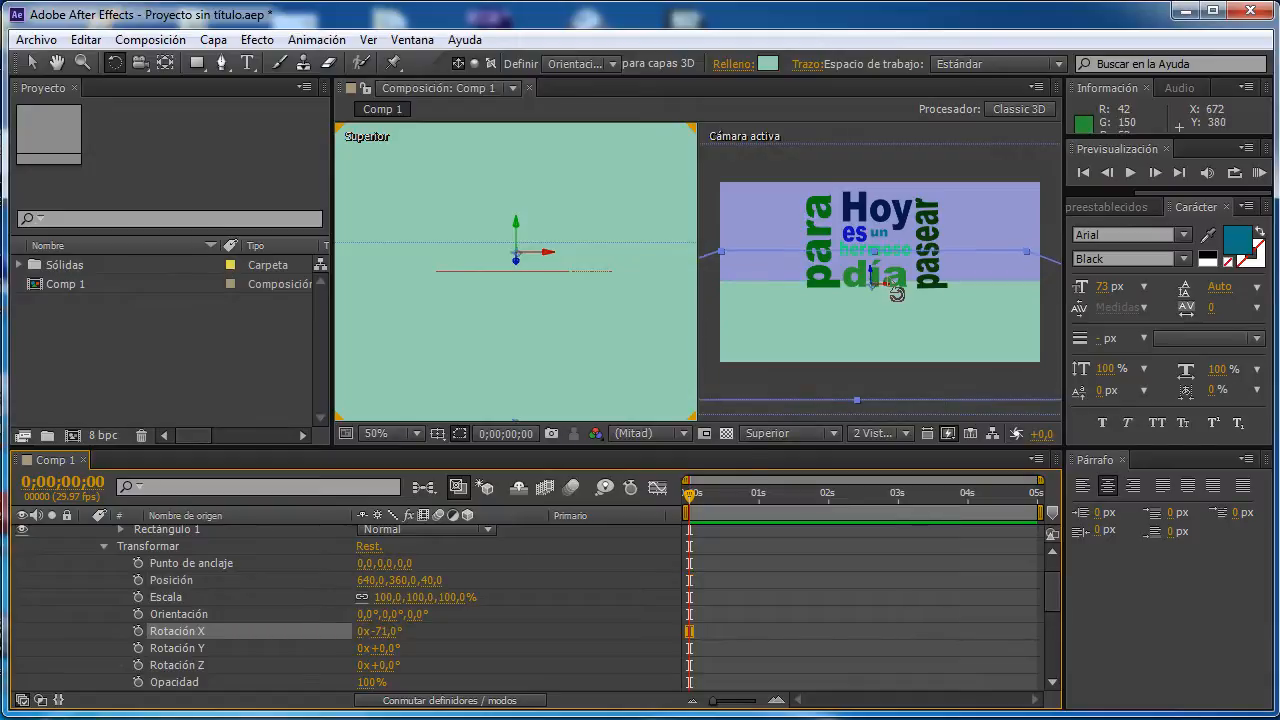
pyautogui.click(31, 62)
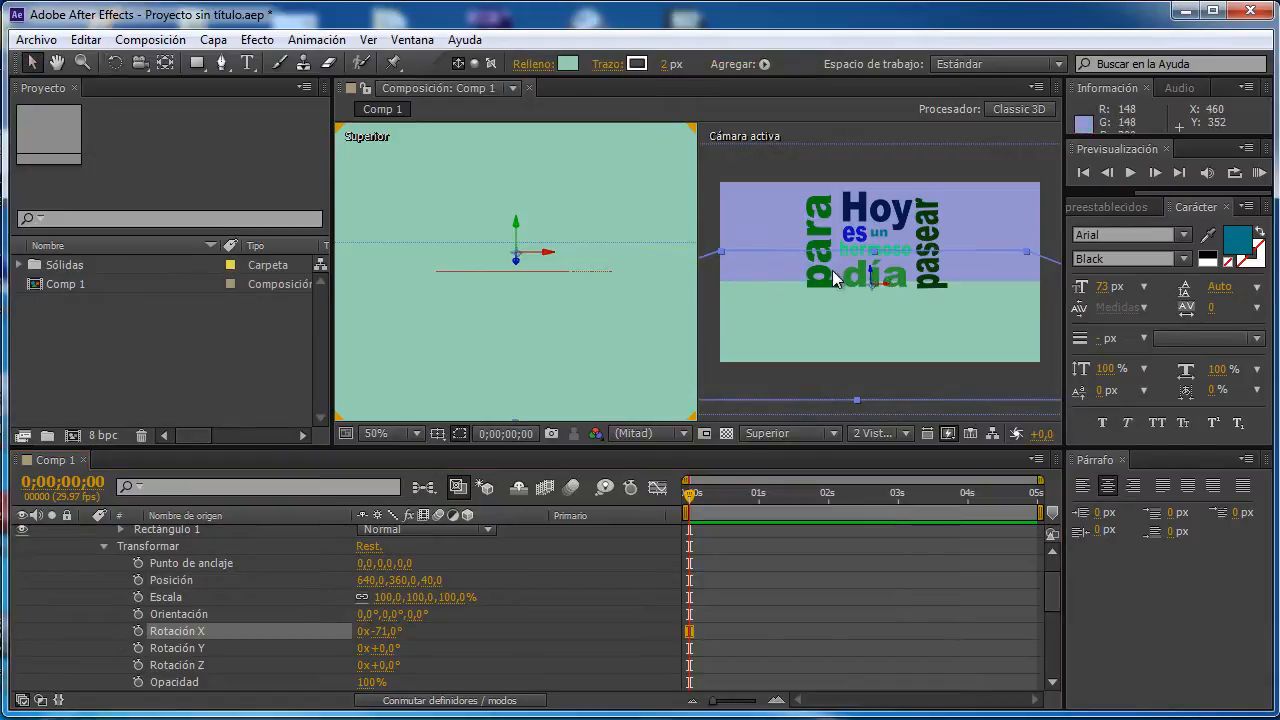
pyautogui.moveTo(876, 272); pyautogui.dragTo(865, 296)
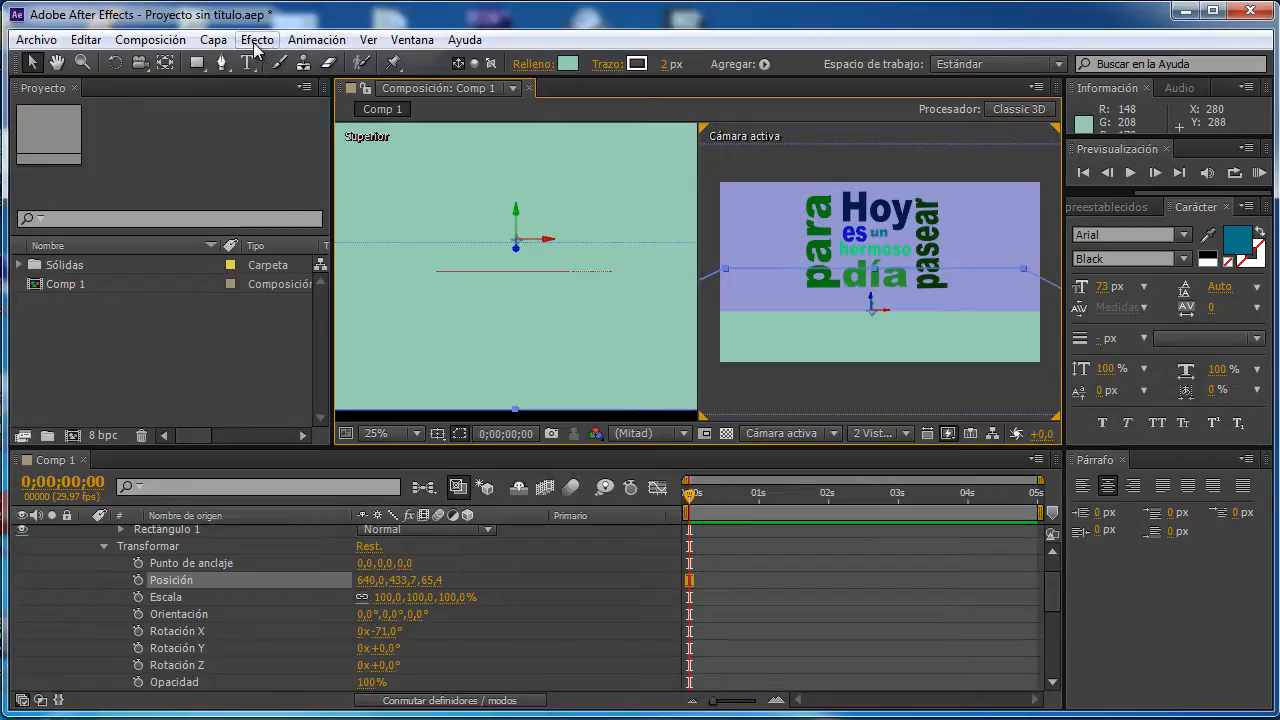
# Add a white point light named Luz 1 with 100% intensity, shadow casting on and 100% shadow darkness.
pyautogui.click(214, 40)
pyautogui.moveTo(346, 46)
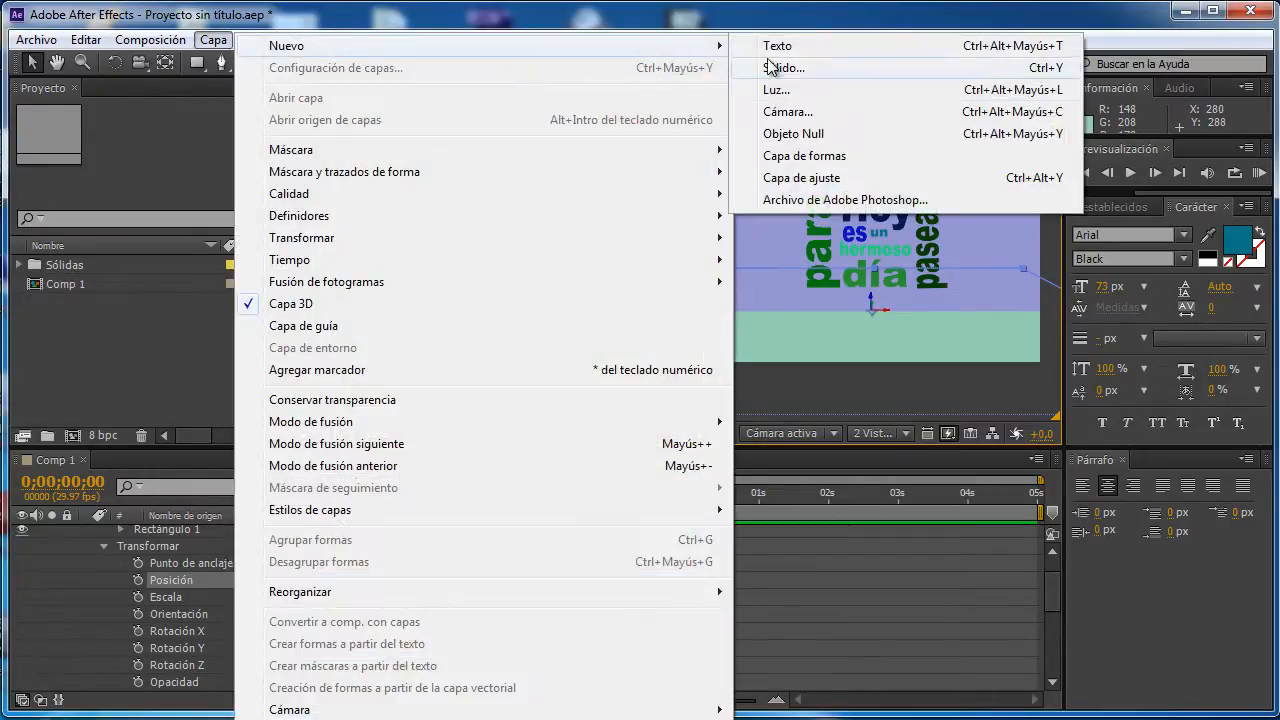
pyautogui.click(777, 100)
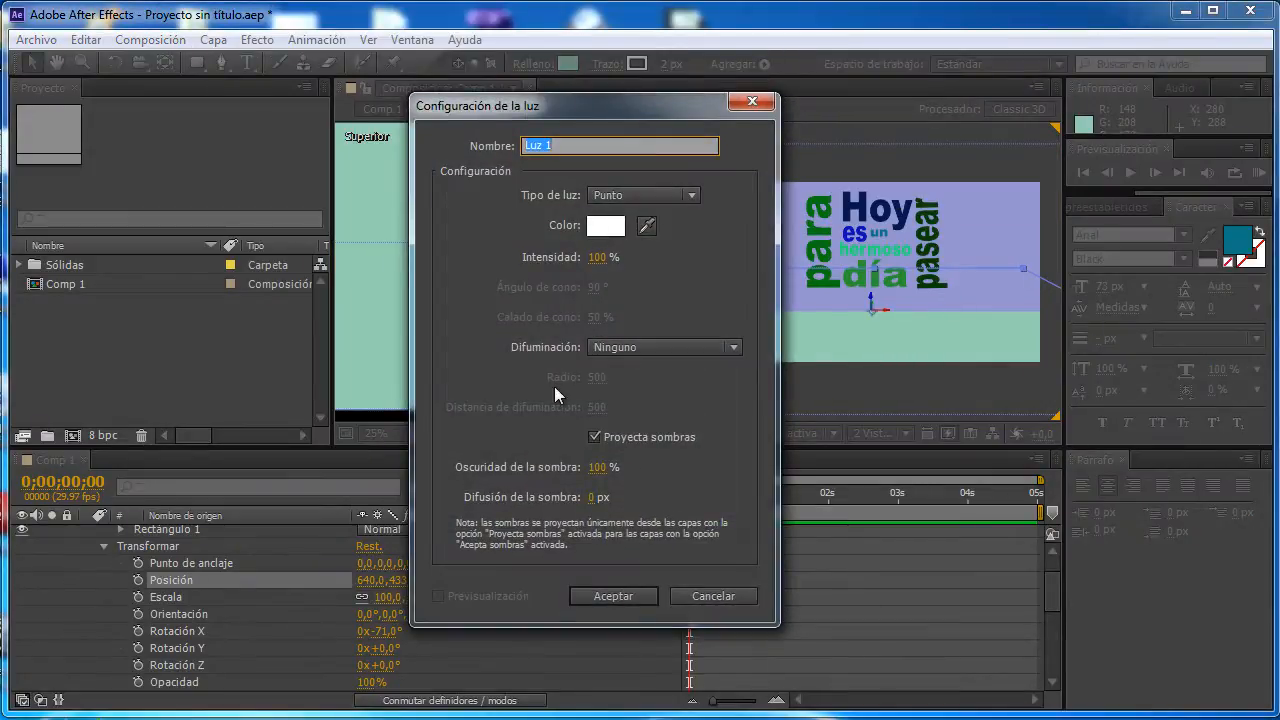
pyautogui.click(612, 592)
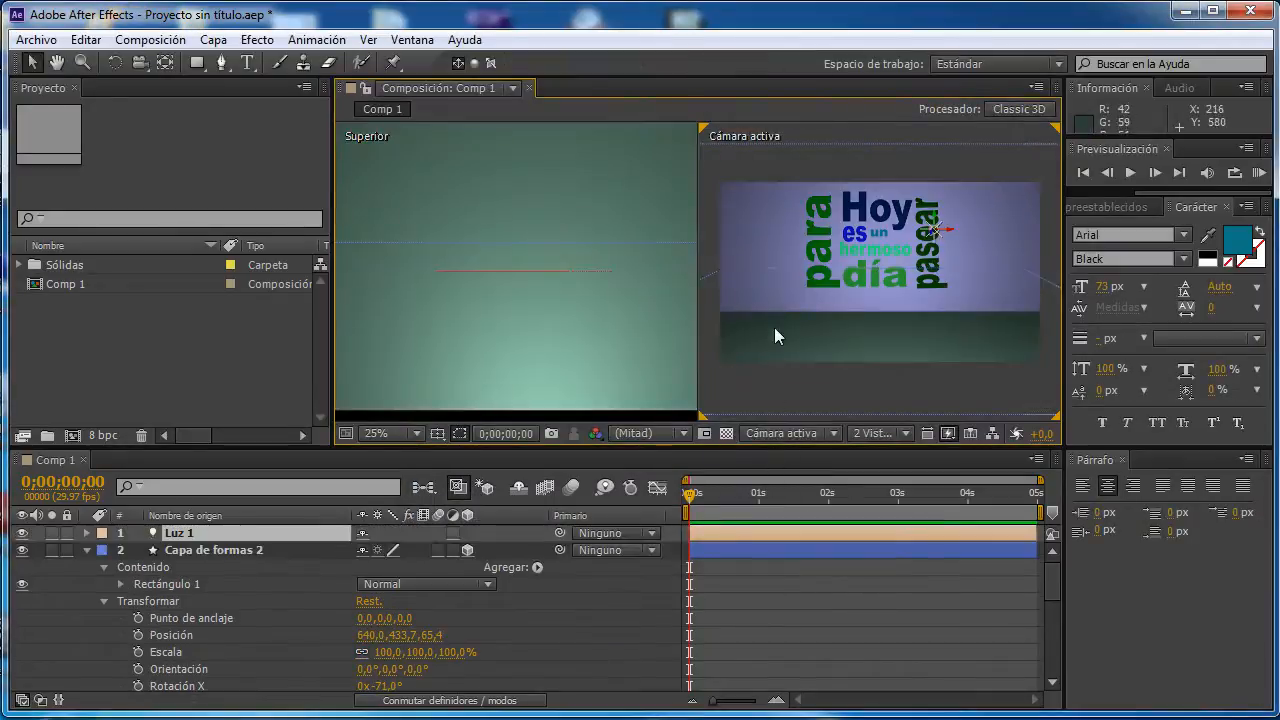
# Move Luz 1 along its depth axis in the top view so it sits just in front of the text.
pyautogui.scroll(-3, 512, 214)
pyautogui.click(523, 378)
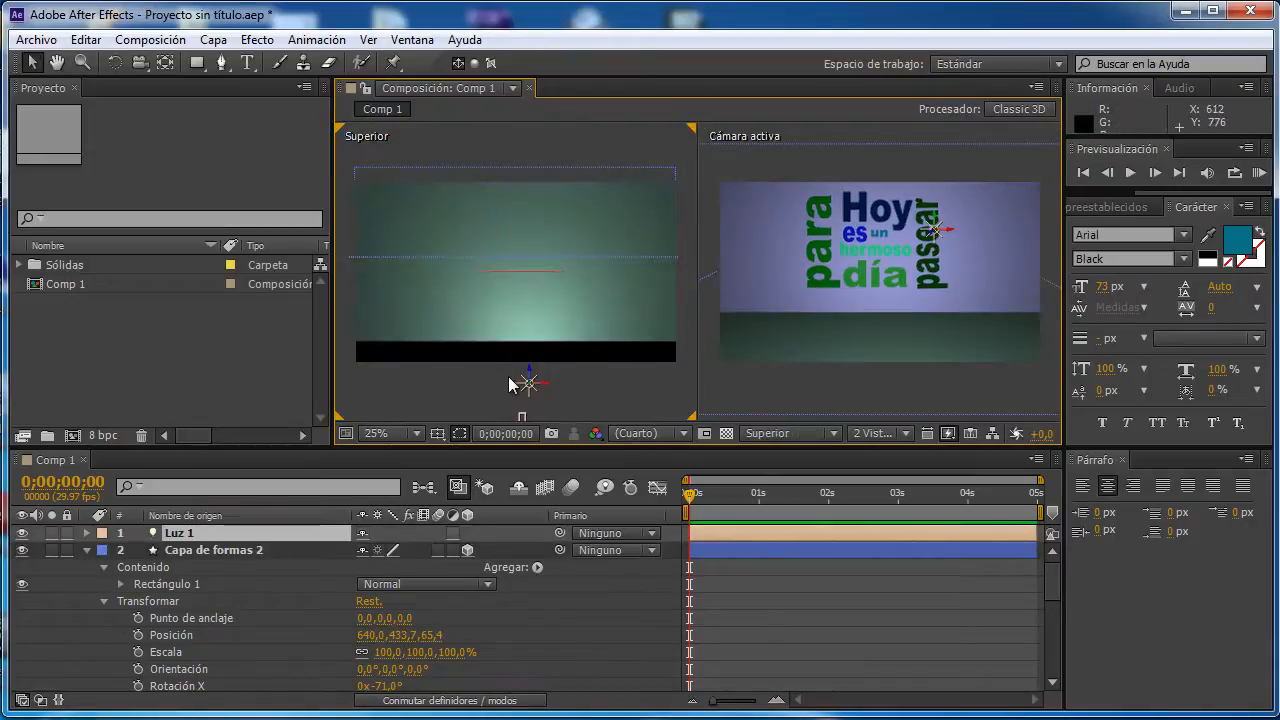
pyautogui.moveTo(530, 379); pyautogui.dragTo(512, 302)
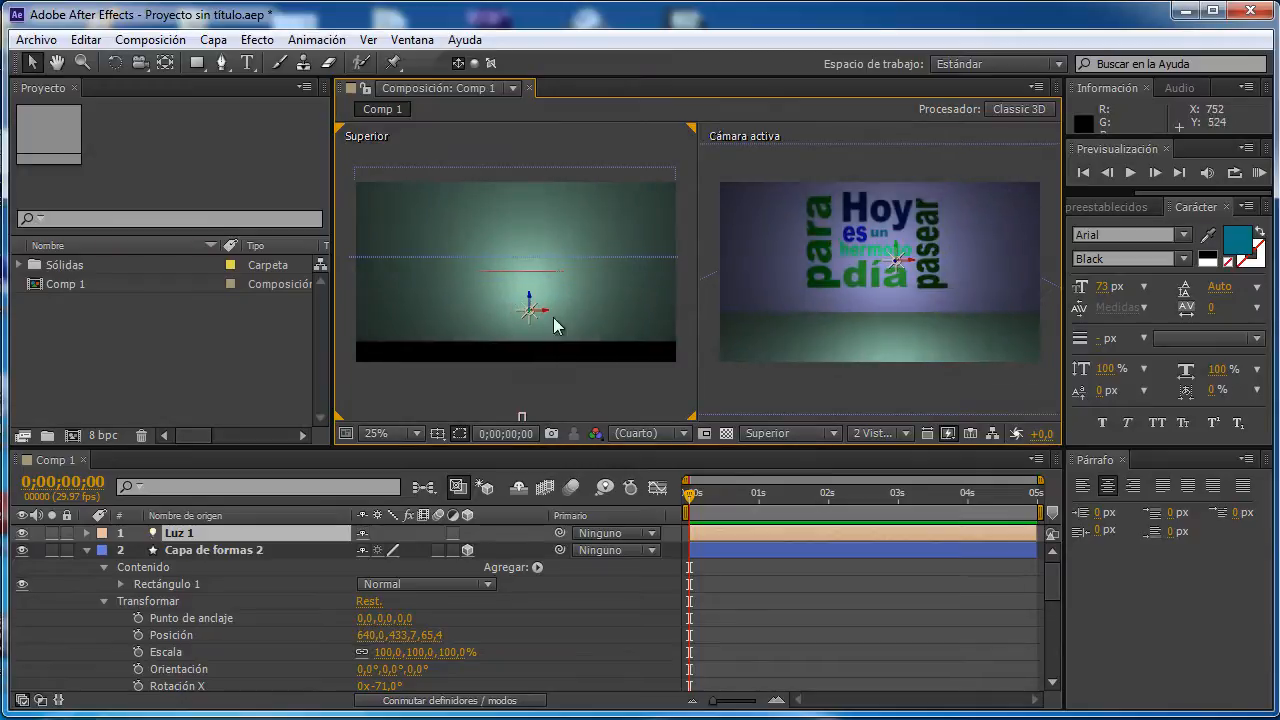
# Try raising Luz 1 vertically to about the height of the word "es" in the active camera view.
pyautogui.rightClick(1018, 263)
pyautogui.click(943, 257)
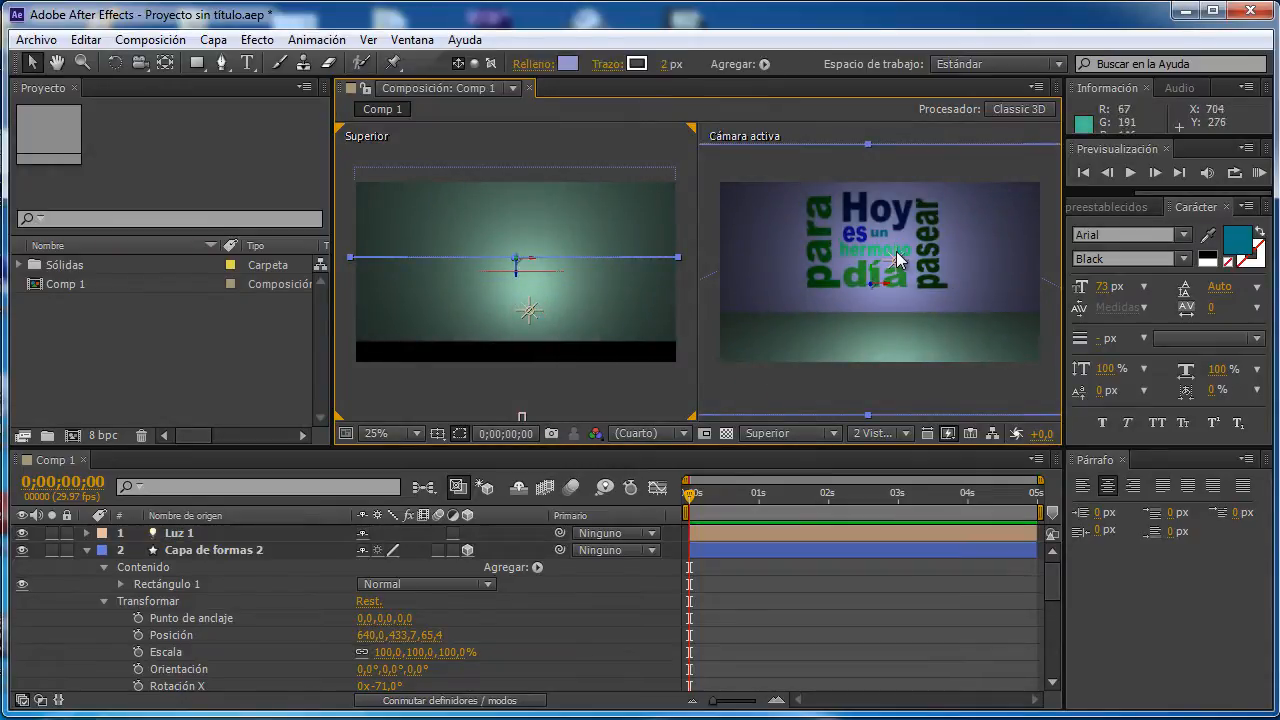
pyautogui.click(897, 264)
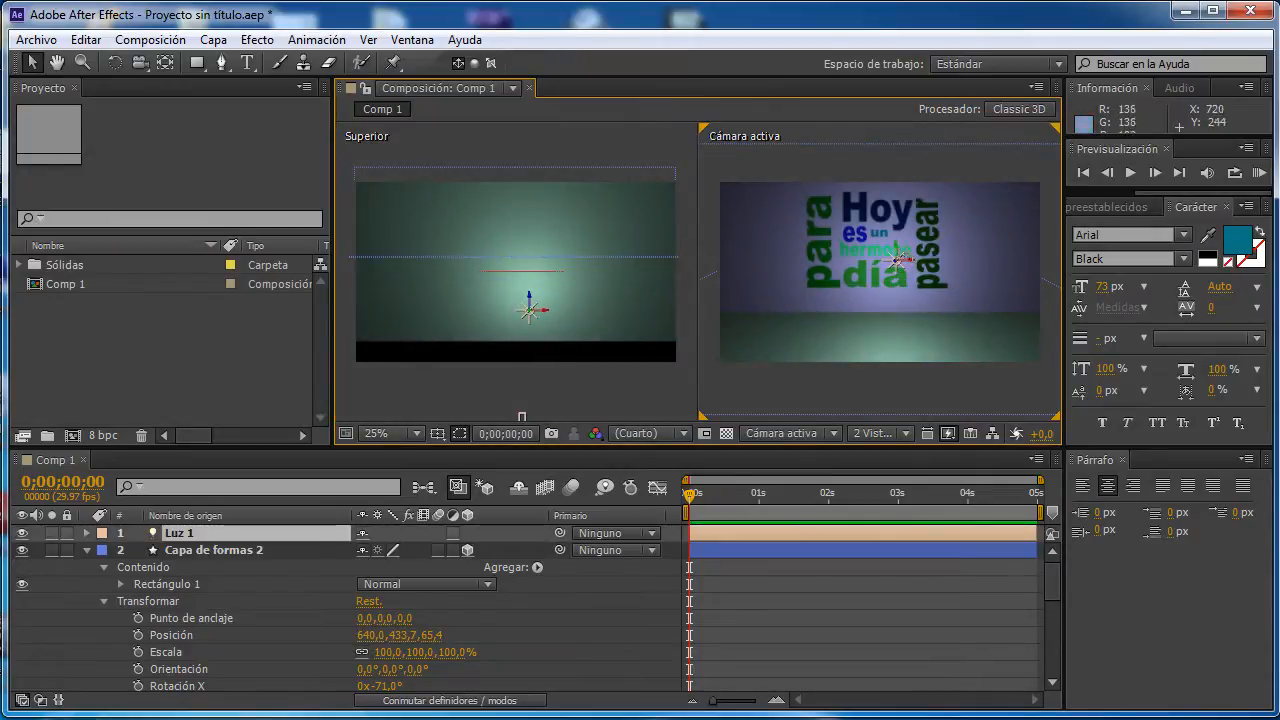
pyautogui.moveTo(897, 240)
pyautogui.mouseDown()
pyautogui.moveTo(886, 233)
pyautogui.moveTo(898, 240)
pyautogui.mouseUp()
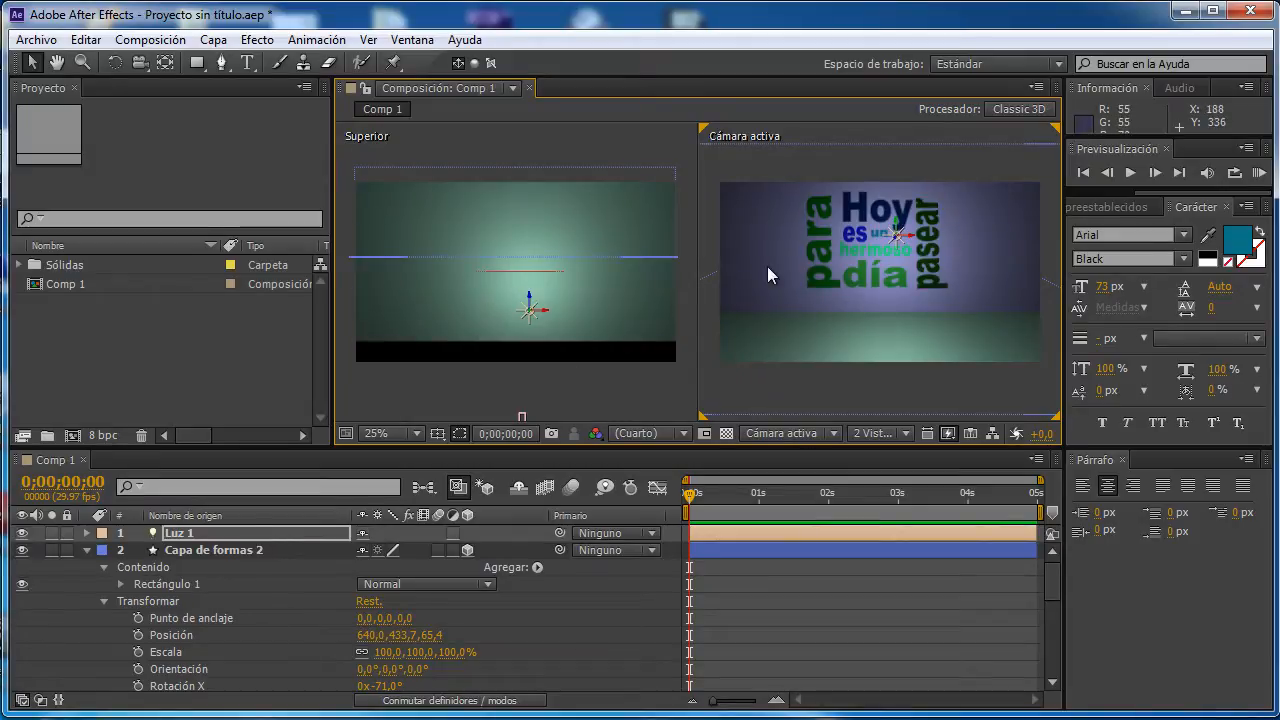
# Turn on Proyecta sombras in the material options of the text layer pasear, keeping the layer list collapsed.
pyautogui.click(86, 550)
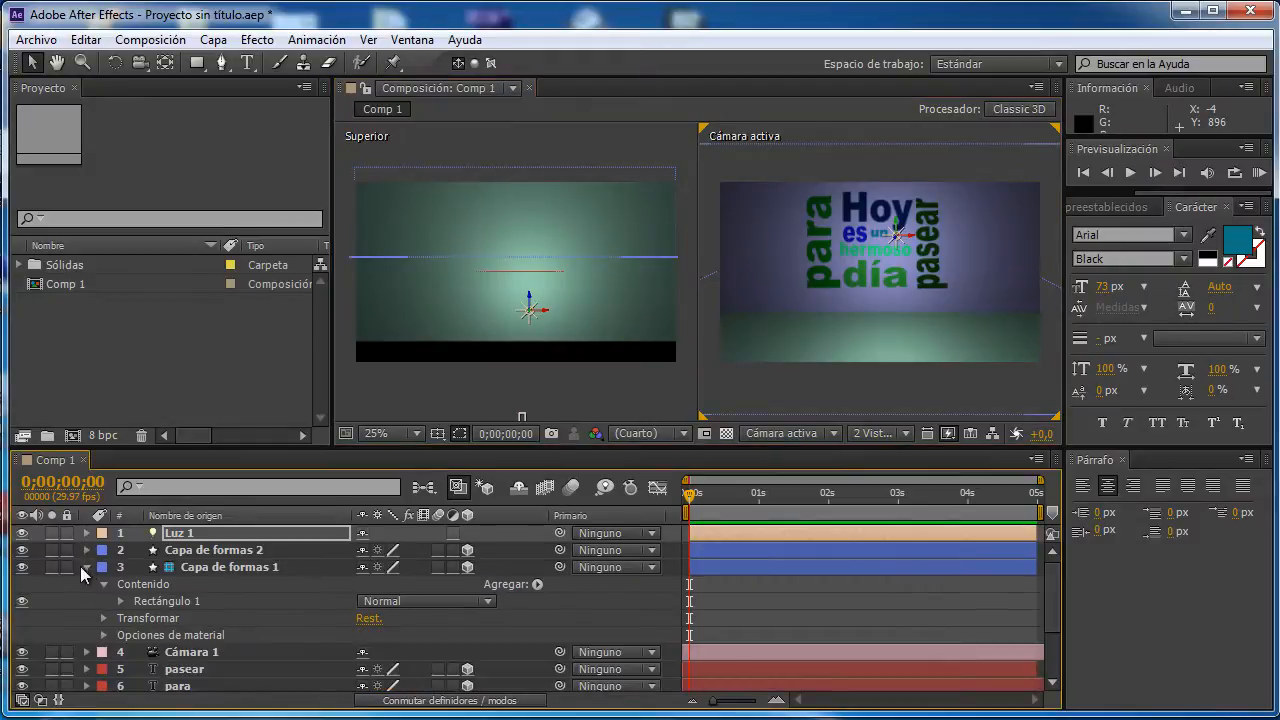
pyautogui.click(86, 567)
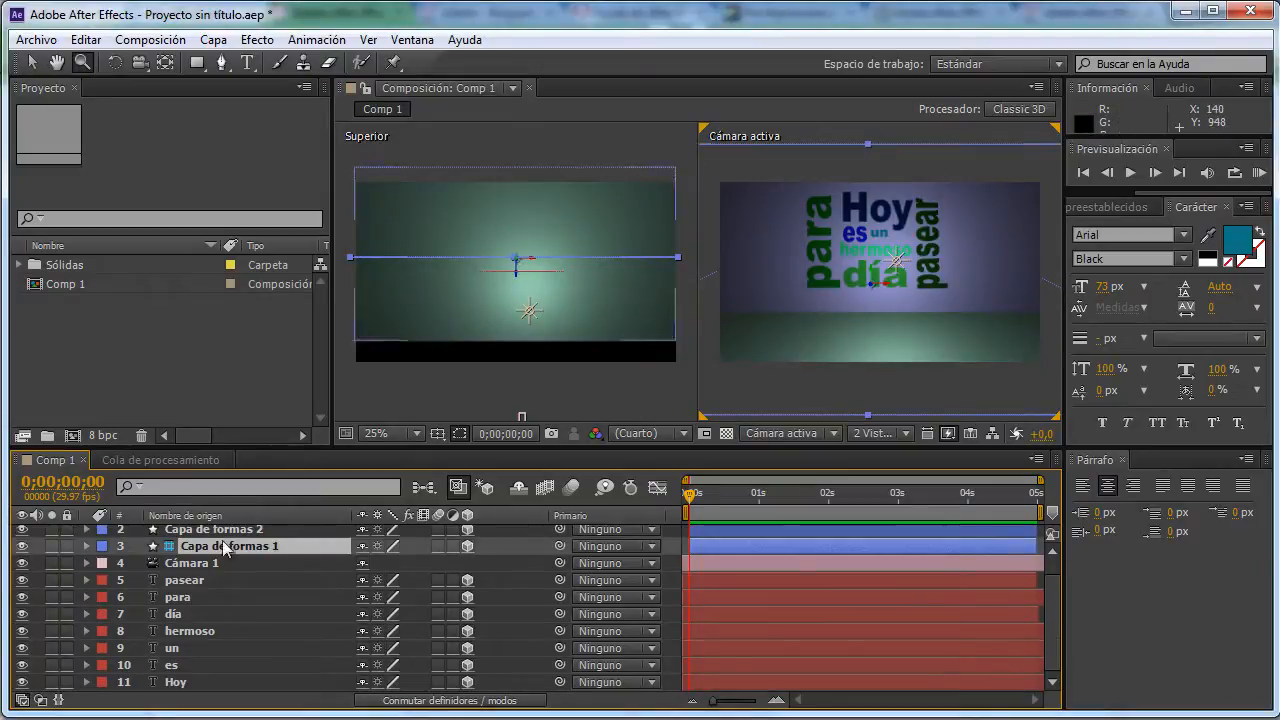
pyautogui.click(87, 579)
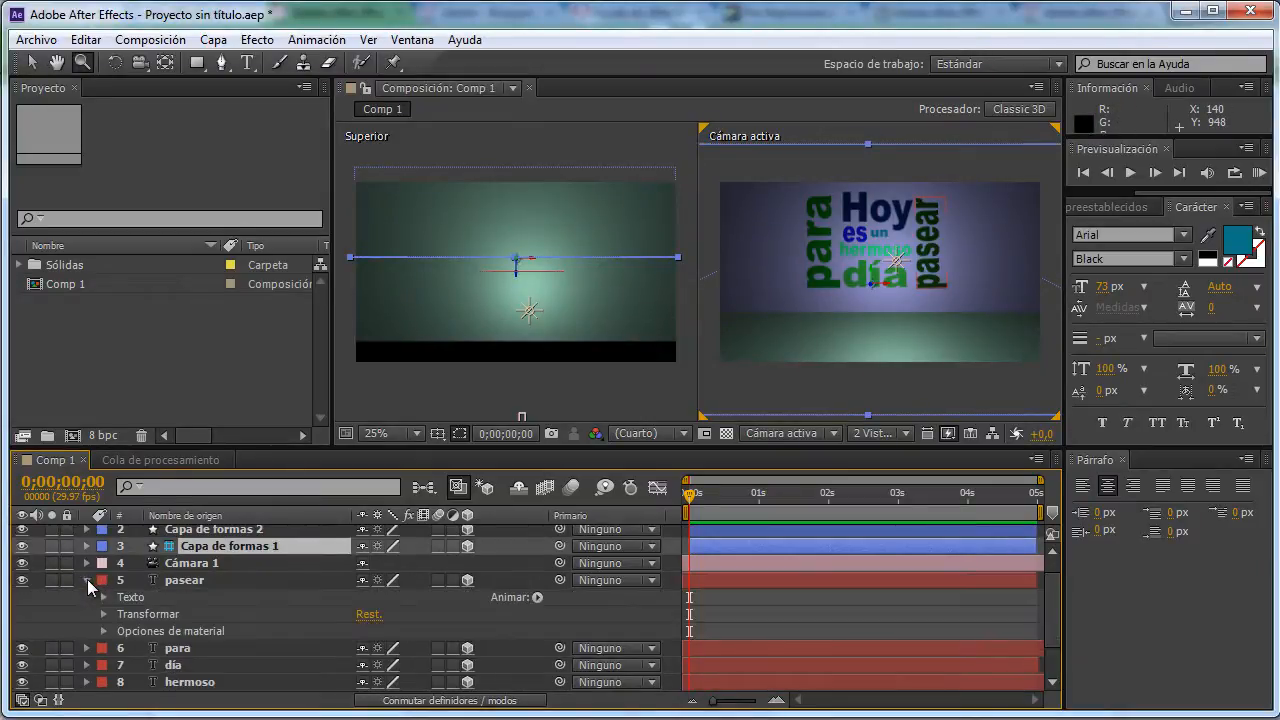
pyautogui.click(104, 631)
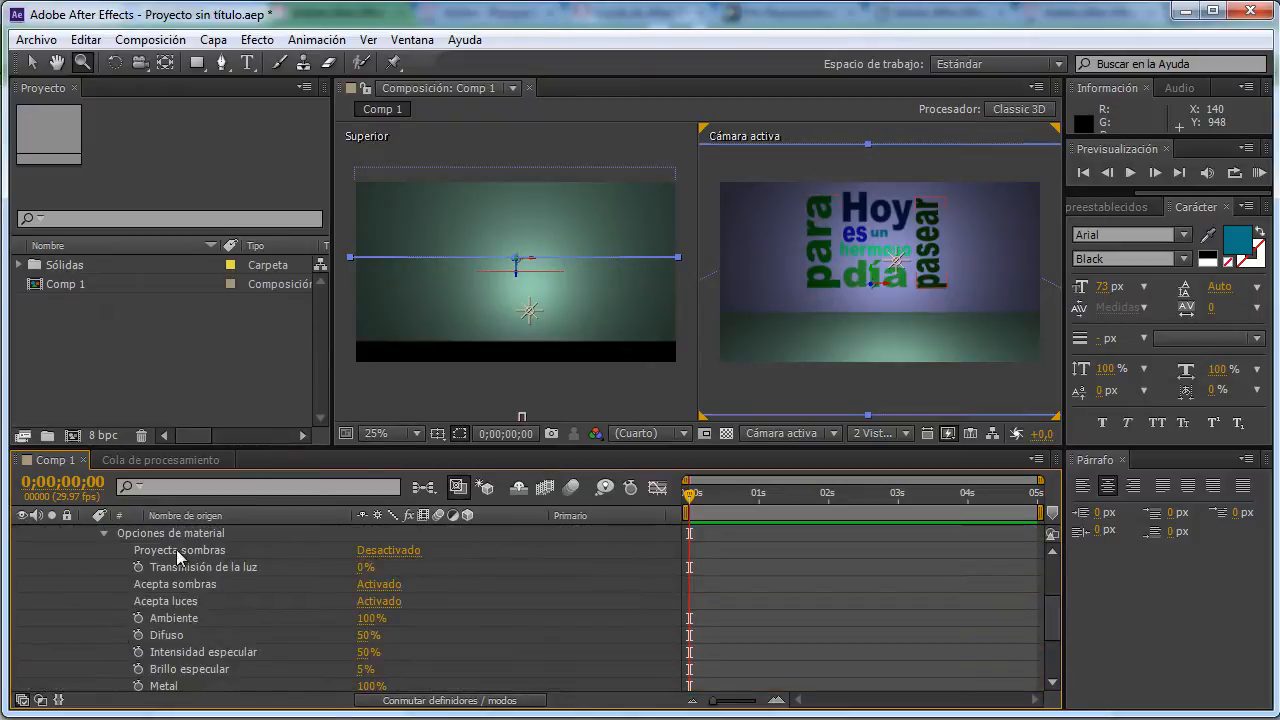
pyautogui.click(385, 550)
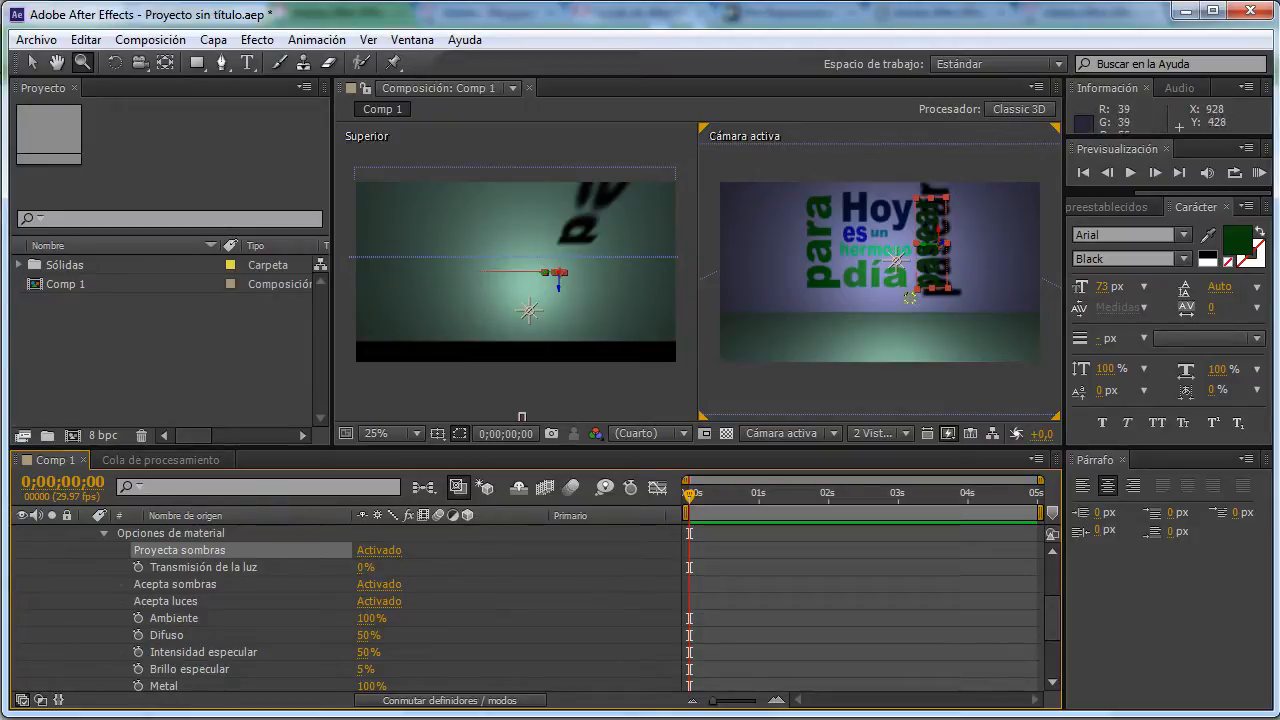
pyautogui.click(104, 533)
pyautogui.click(85, 528)
# Turn on shadow casting for the text layers para, día, hermoso, un, es and Hoy together.
pyautogui.click(211, 596)
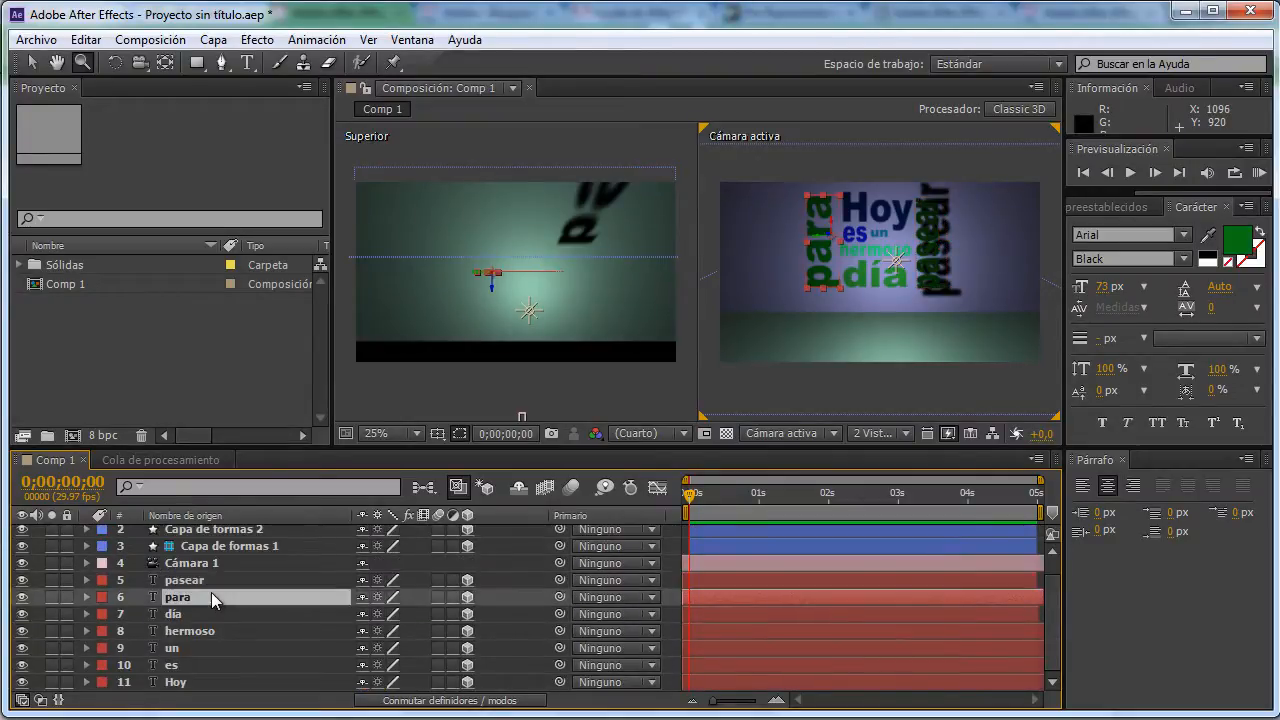
pyautogui.keyDown('ctrl'); pyautogui.click(190, 683); pyautogui.keyUp('ctrl')
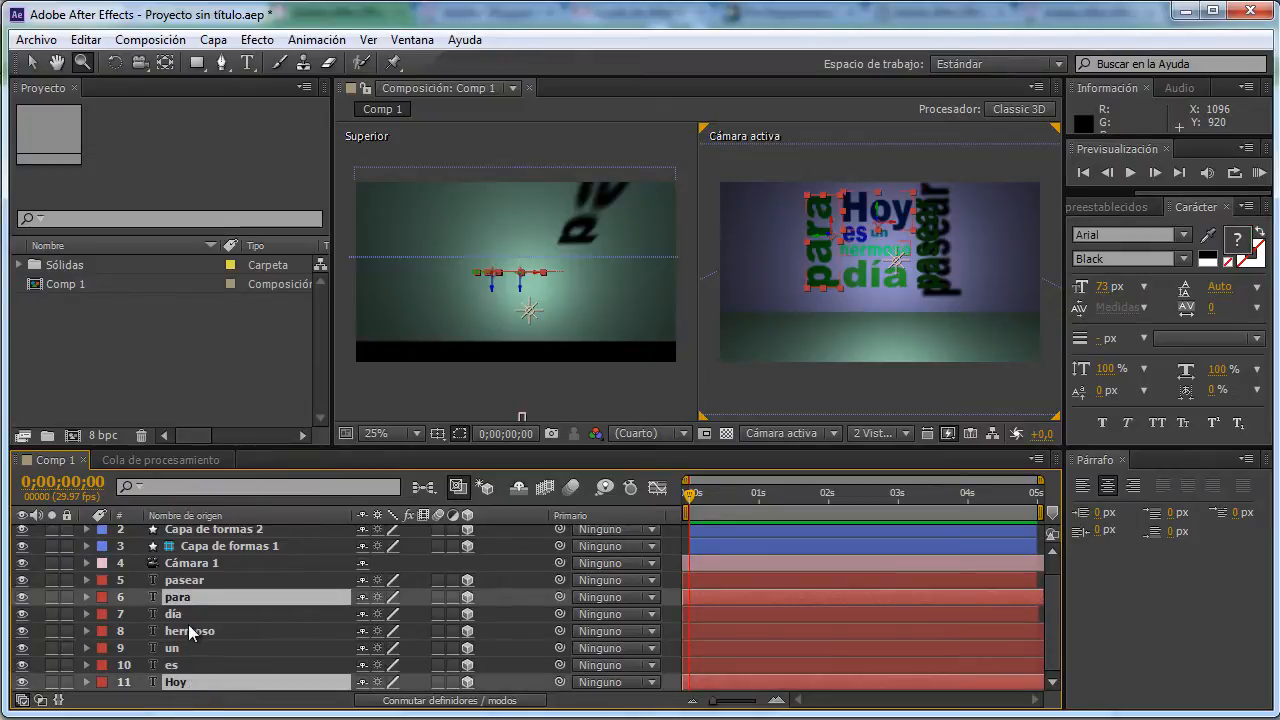
pyautogui.keyDown('shift'); pyautogui.click(191, 596); pyautogui.keyUp('shift')
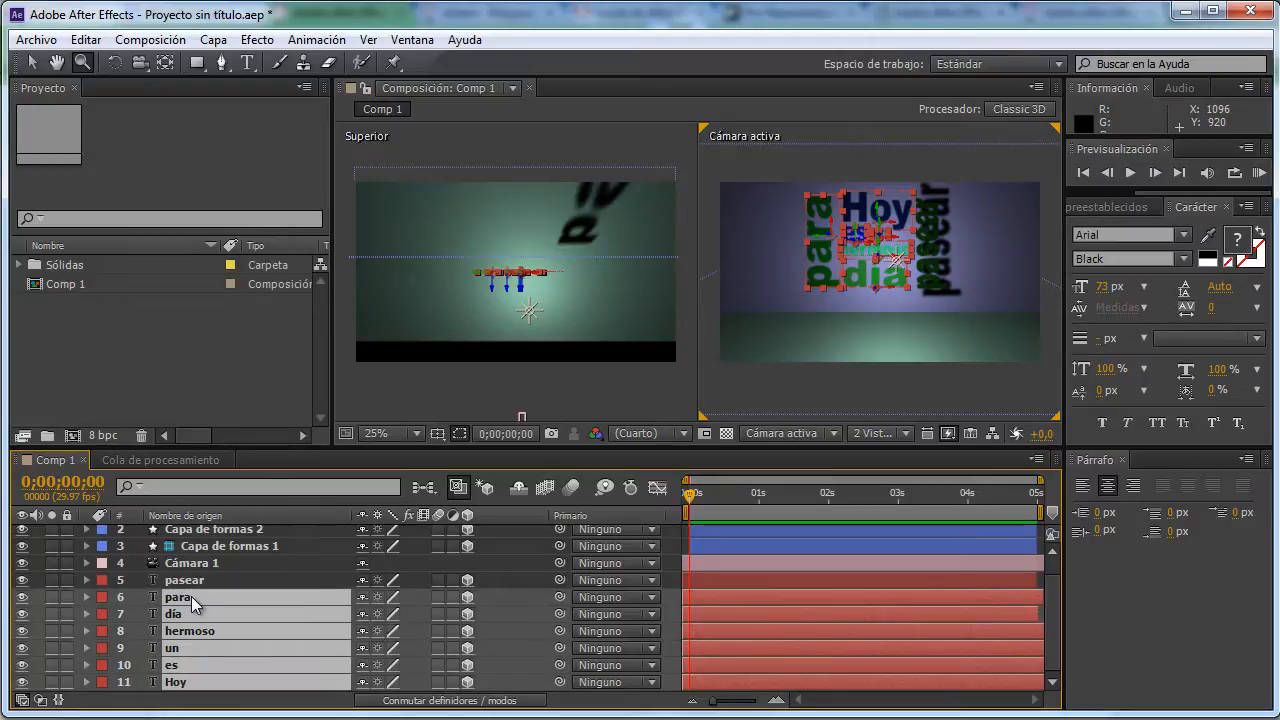
pyautogui.hotkey('alt', 'shift', 'c')
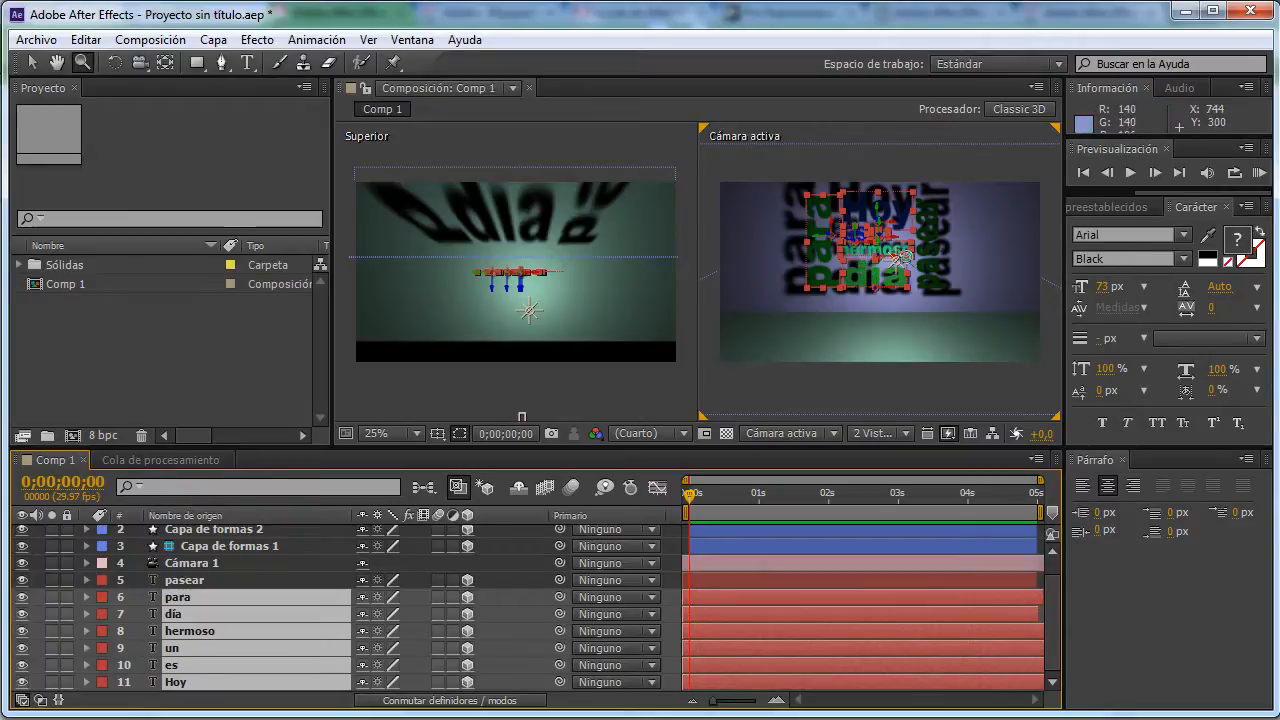
pyautogui.rightClick(870, 303)
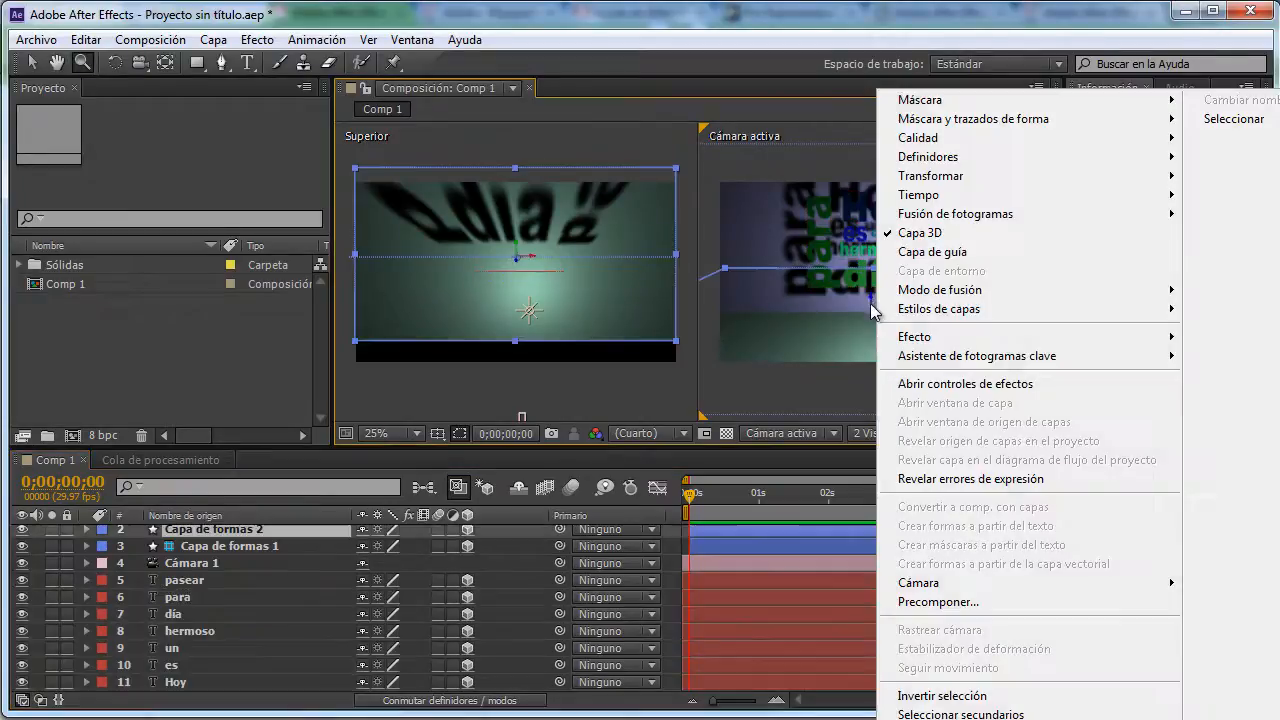
pyautogui.click(800, 371)
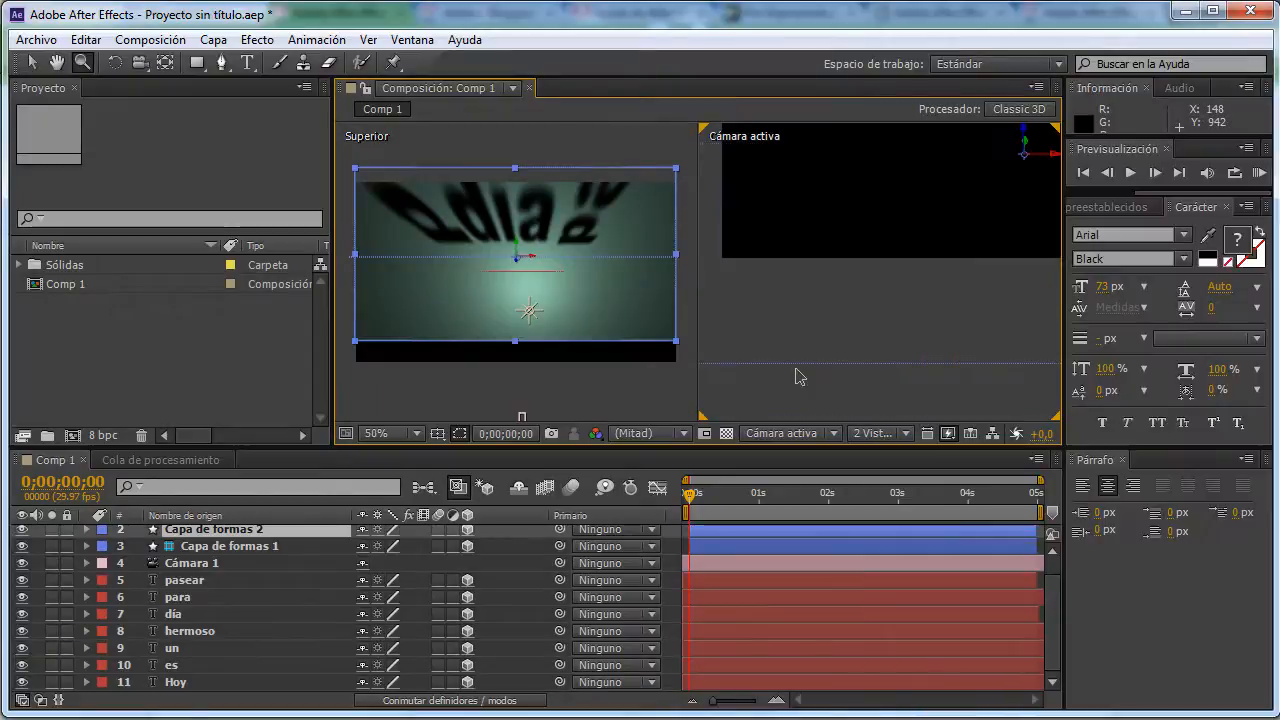
pyautogui.click(840, 270)
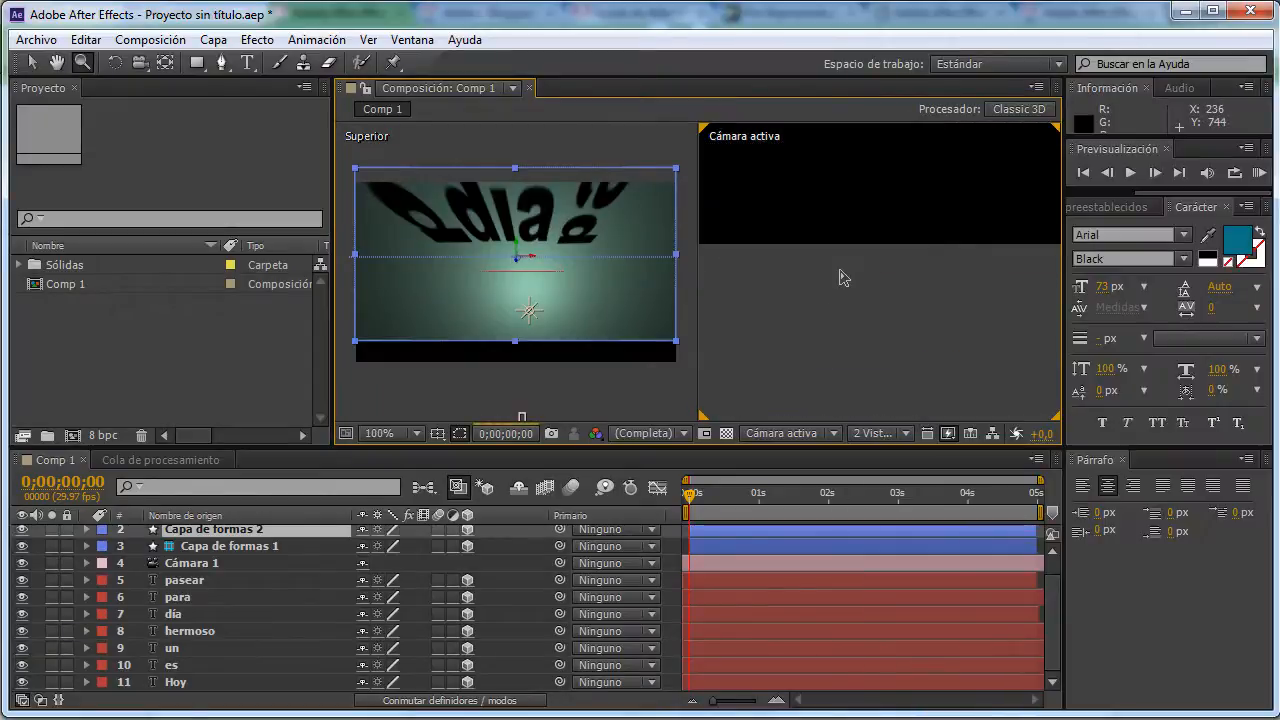
pyautogui.scroll(-4, 843, 286)
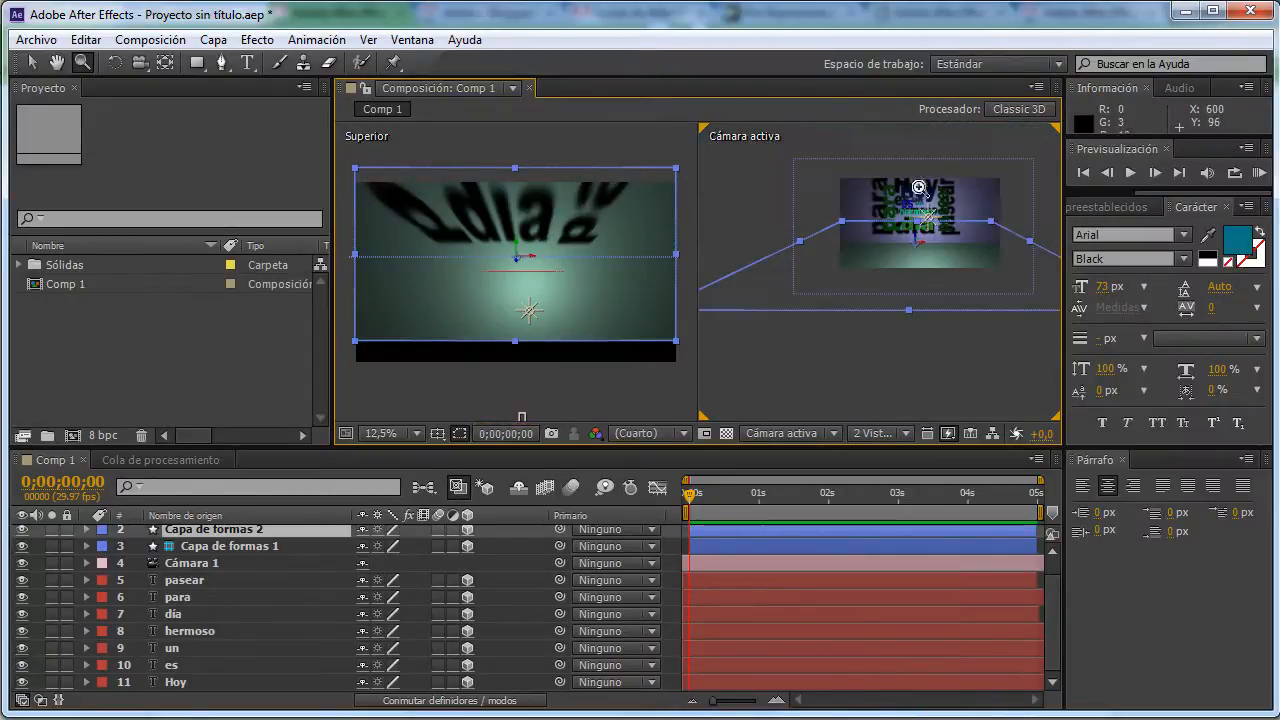
pyautogui.click(866, 240)
pyautogui.moveTo(895, 242); pyautogui.dragTo(830, 368)
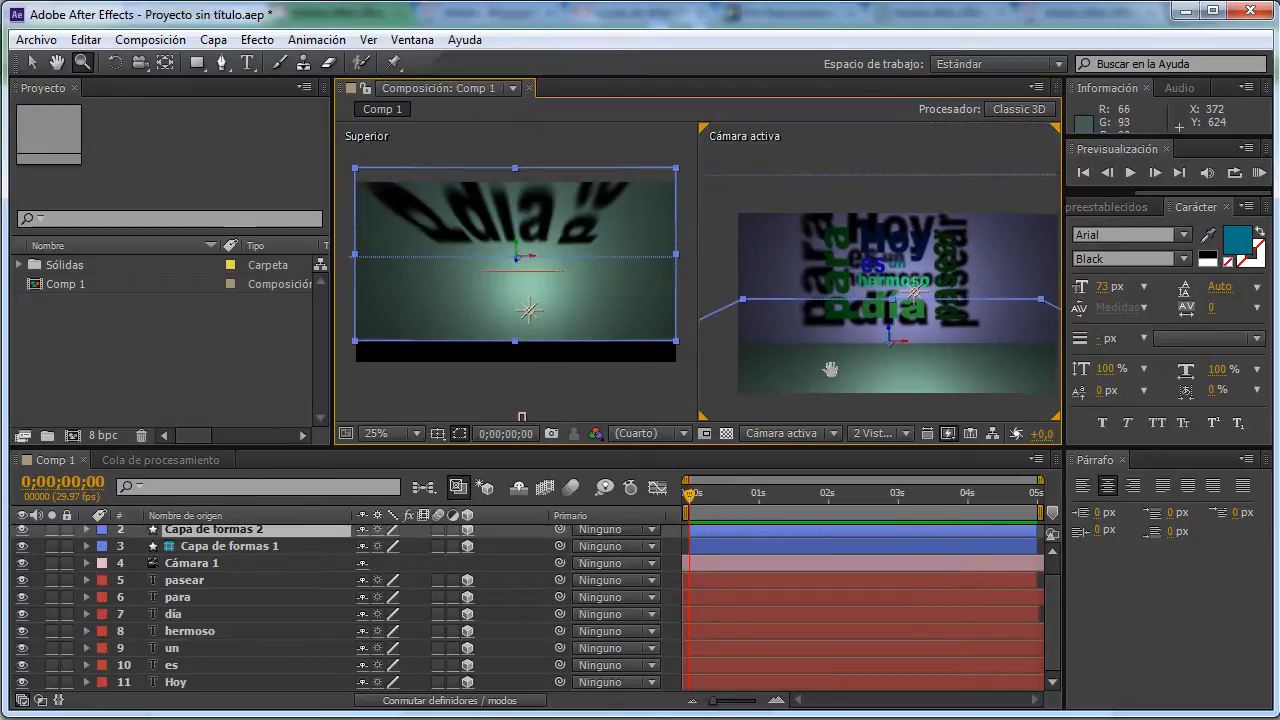
pyautogui.rightClick(594, 374)
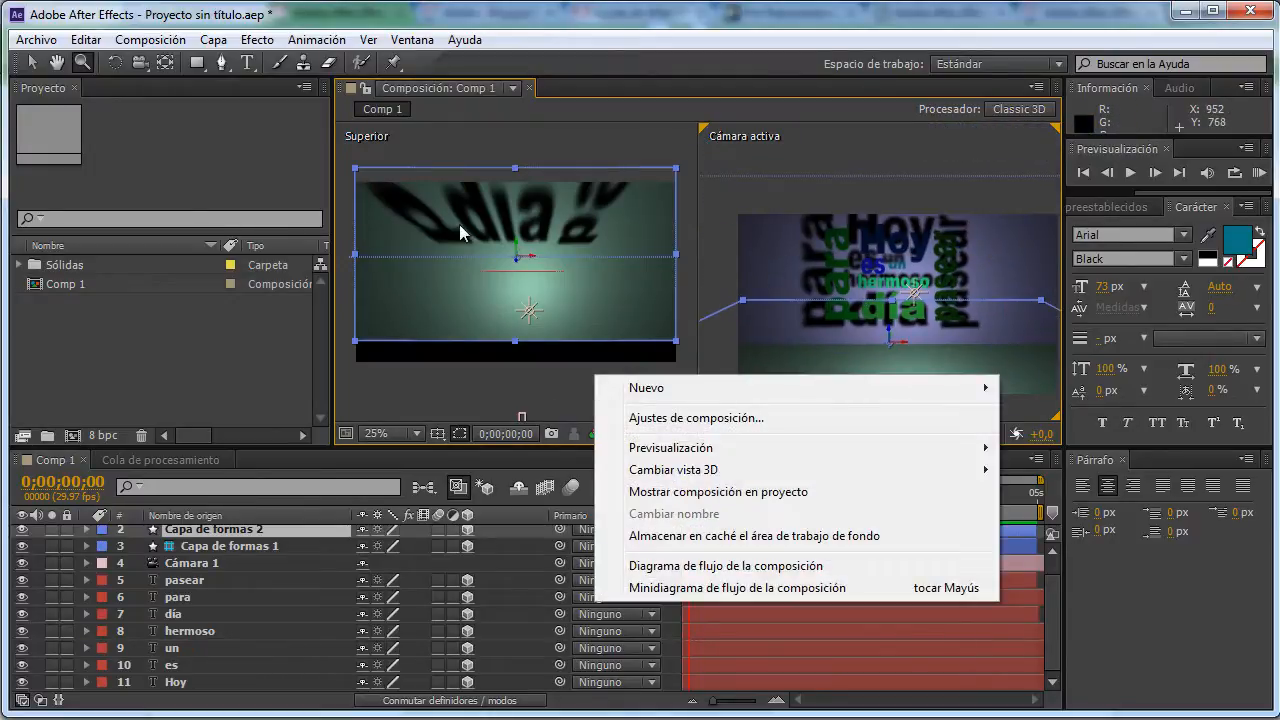
# Raise Luz 1 to the level of the word "es" so the text shadows fall lower on the backdrop.
pyautogui.click(32, 63)
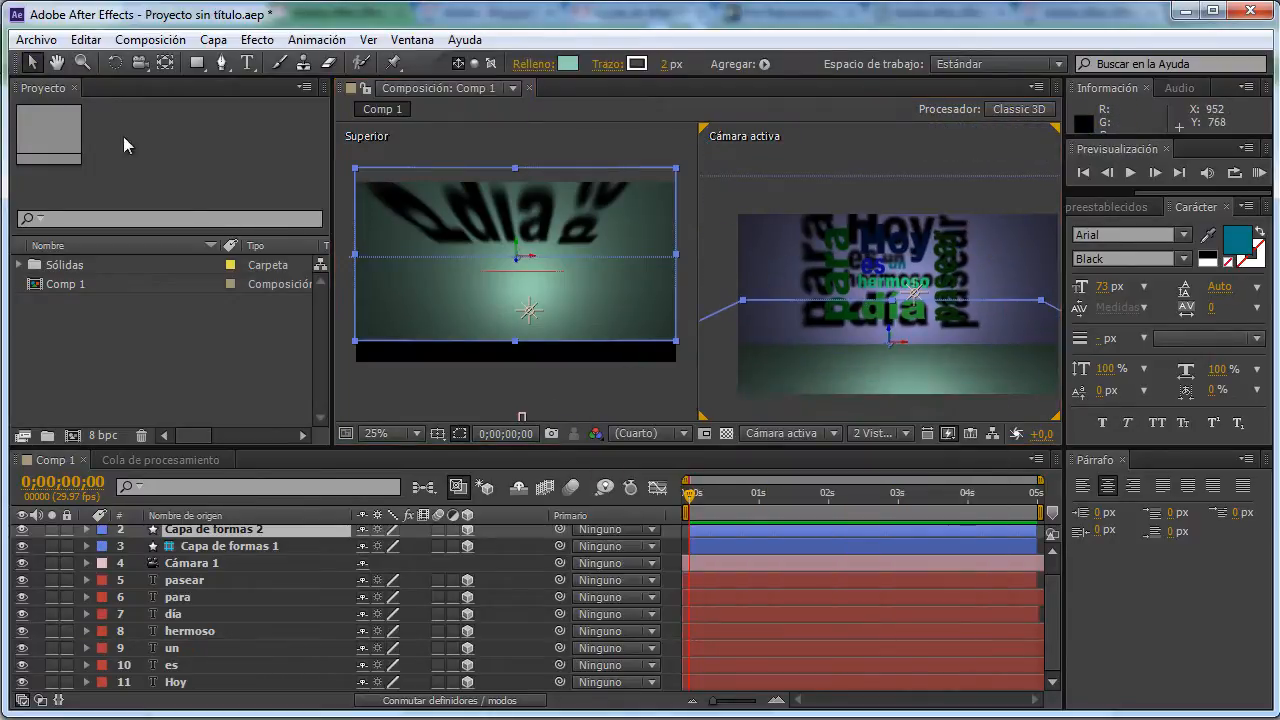
pyautogui.click(529, 312)
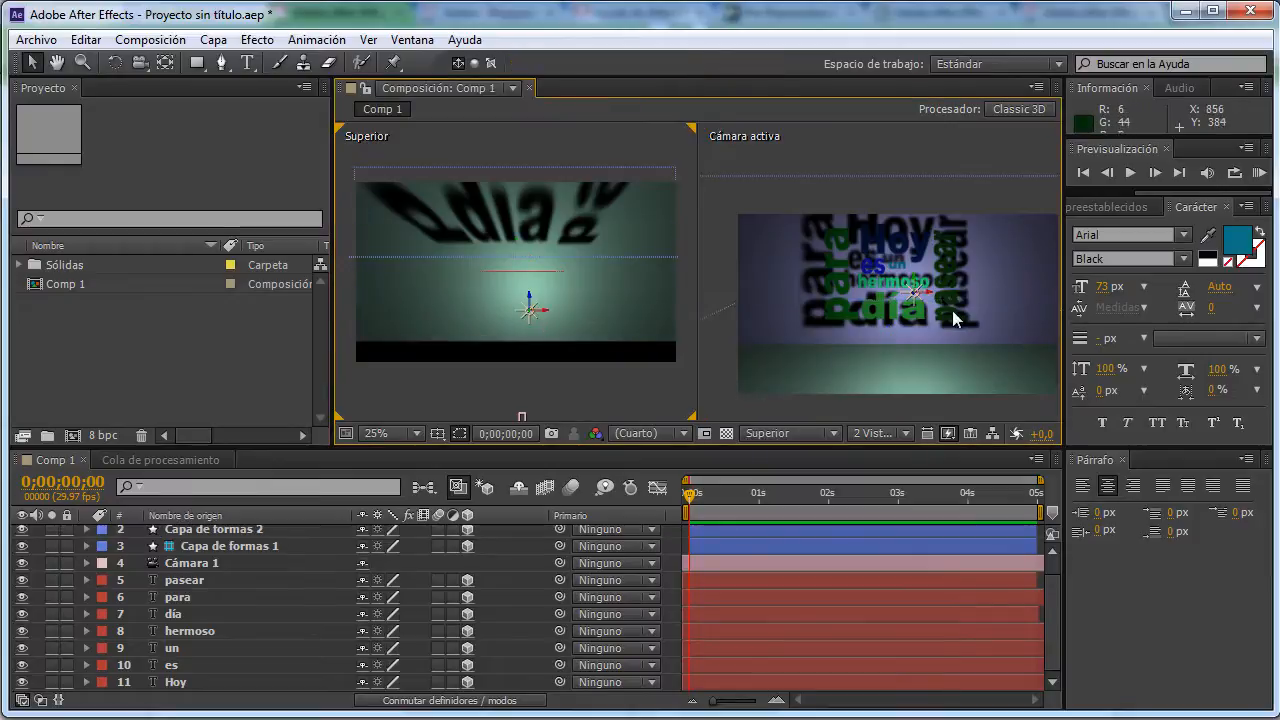
pyautogui.moveTo(915, 280)
pyautogui.mouseDown()
pyautogui.moveTo(950, 233)
pyautogui.moveTo(950, 166)
pyautogui.moveTo(941, 265)
pyautogui.moveTo(916, 260)
pyautogui.moveTo(920, 280)
pyautogui.mouseUp()
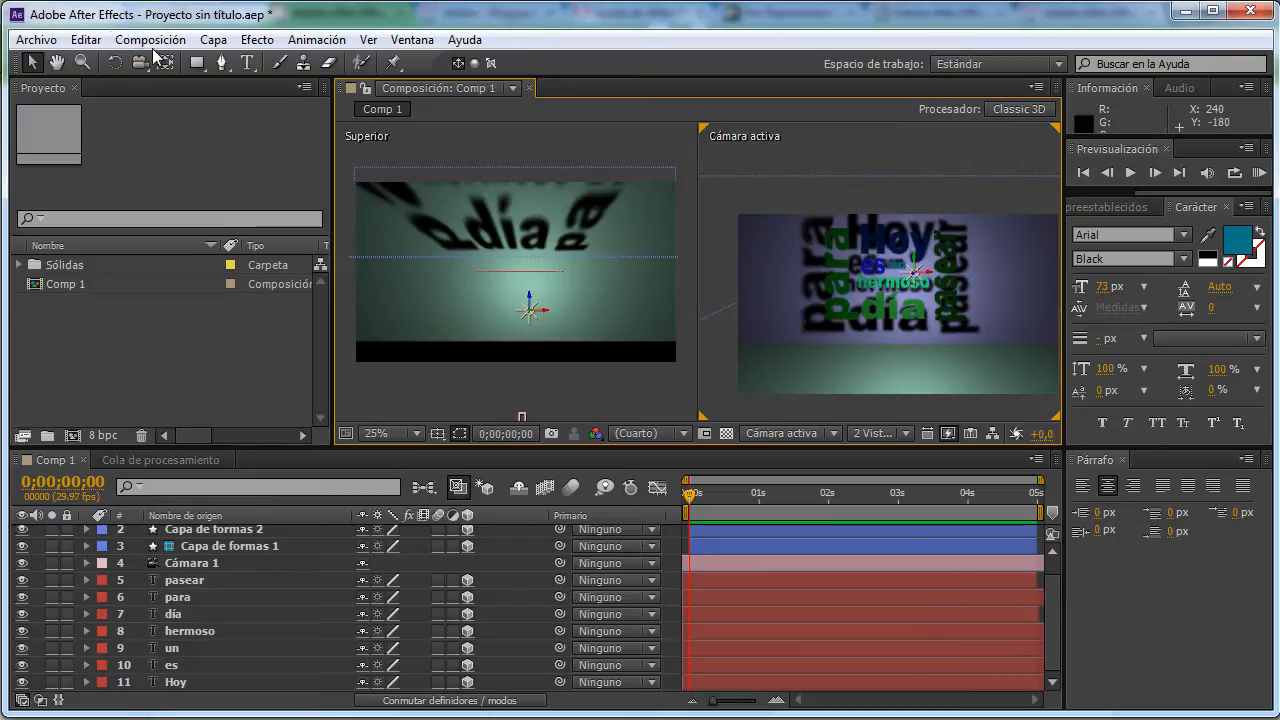
# Set the intensity of Luz 1 to 105% and its shadow darkness to 25%.
pyautogui.scroll(1, 190, 565)
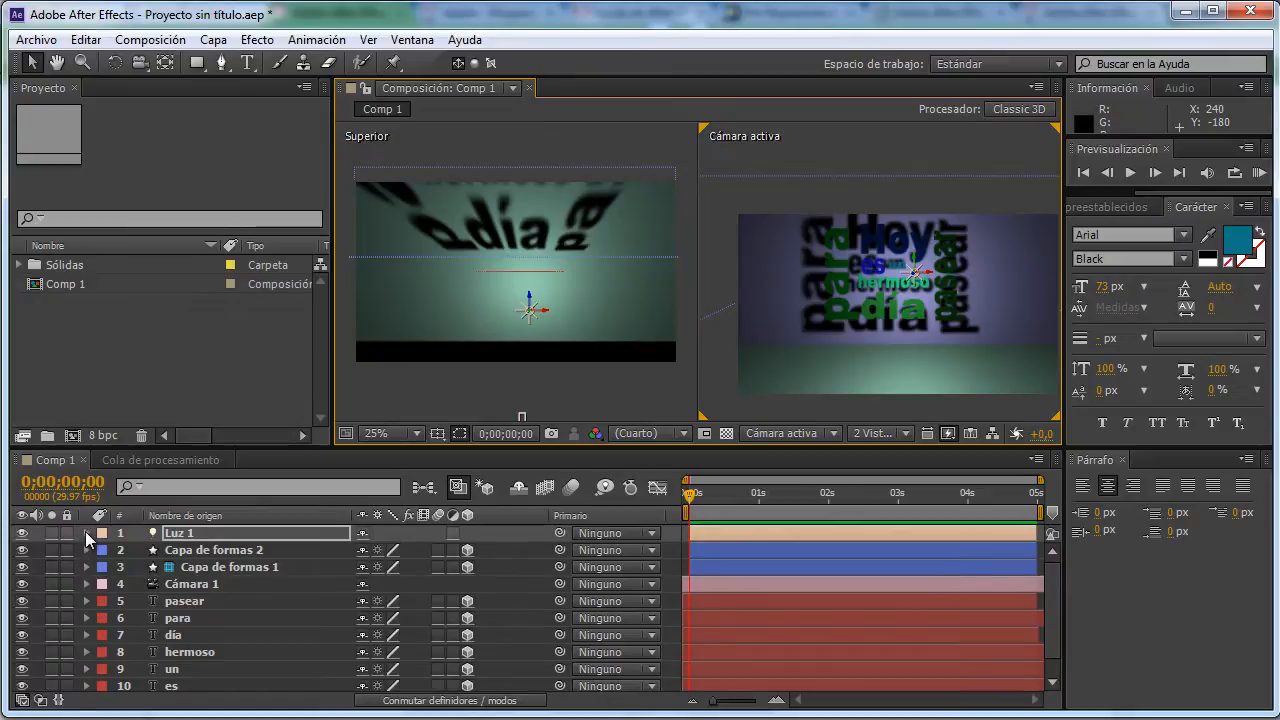
pyautogui.click(86, 533)
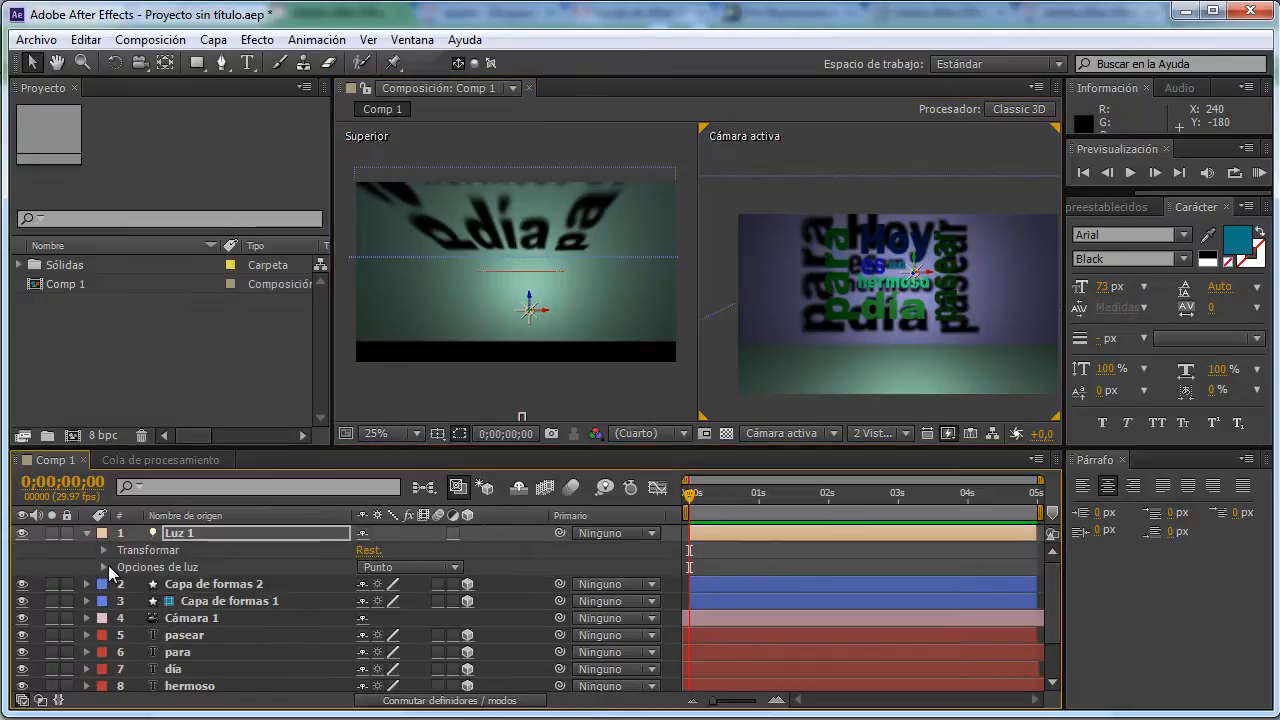
pyautogui.click(101, 572)
pyautogui.click(105, 567)
pyautogui.scroll(-1, 183, 579)
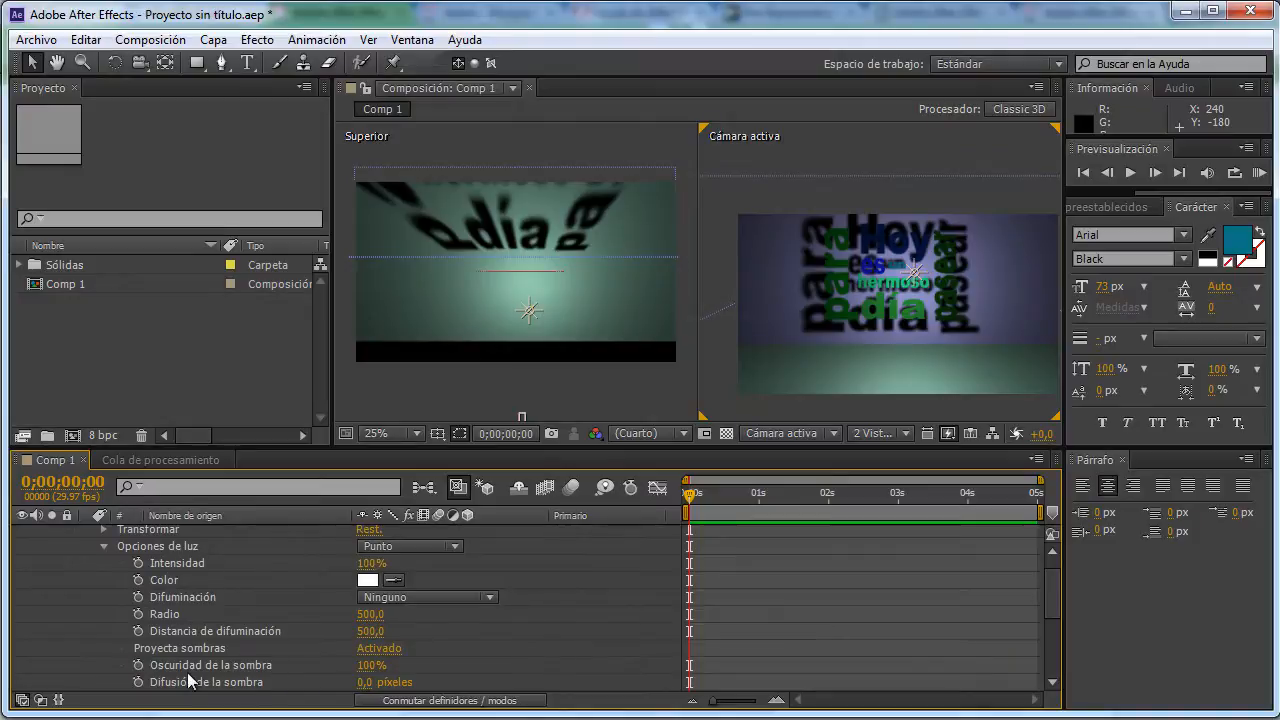
pyautogui.moveTo(365, 564)
pyautogui.mouseDown()
pyautogui.moveTo(318, 563)
pyautogui.moveTo(362, 556)
pyautogui.mouseUp()
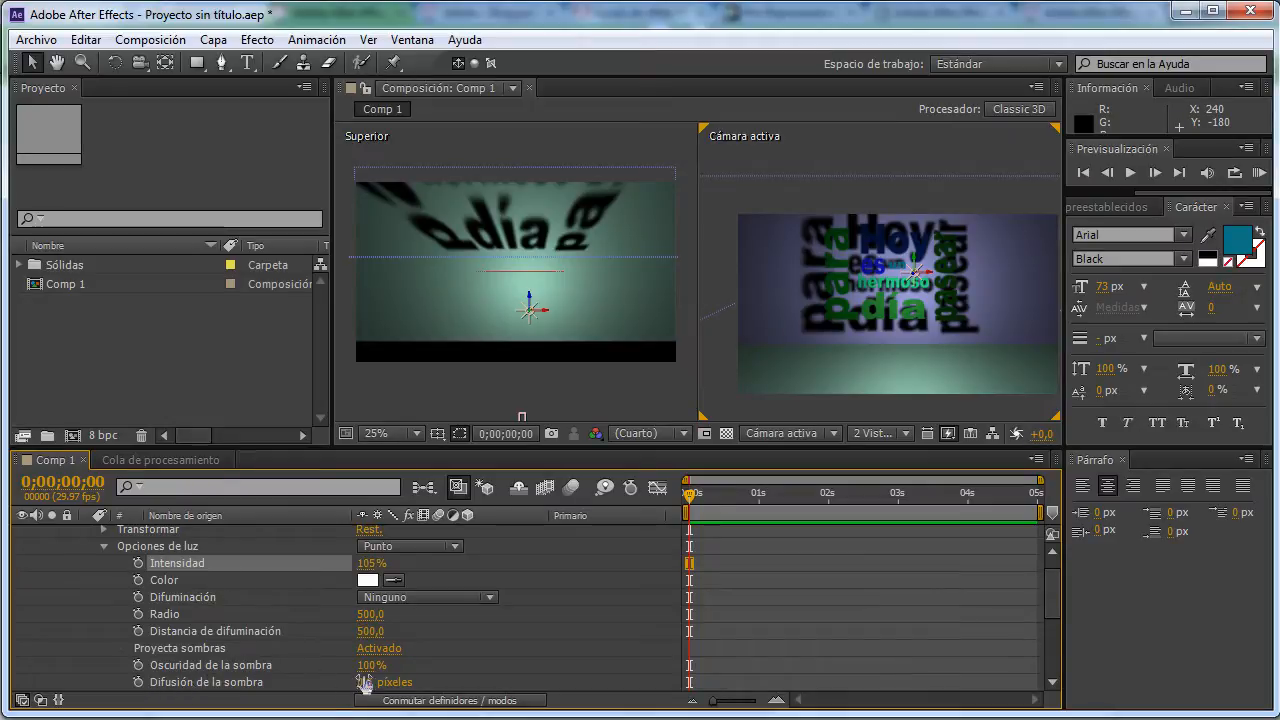
pyautogui.moveTo(366, 664); pyautogui.dragTo(295, 664)
pyautogui.click(294, 663)
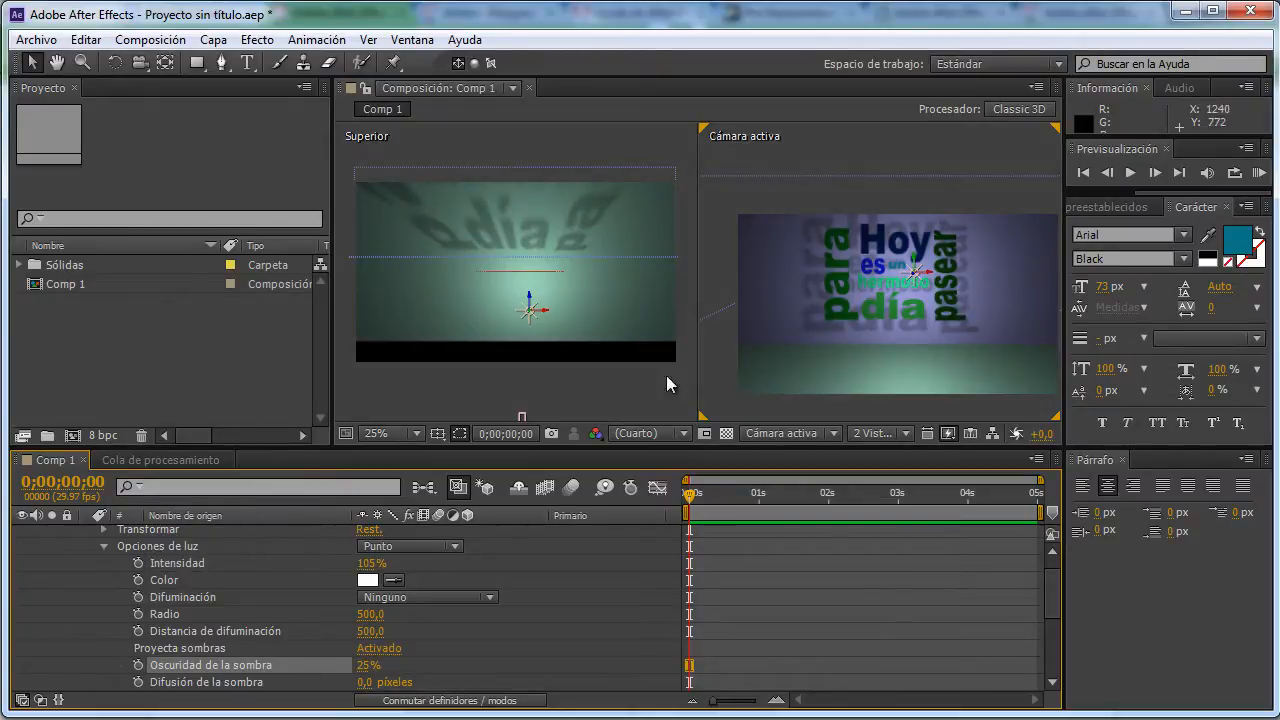
# Select the floor layer Capa de formas 2 and switch the composition to a single active camera view.
pyautogui.click(935, 312)
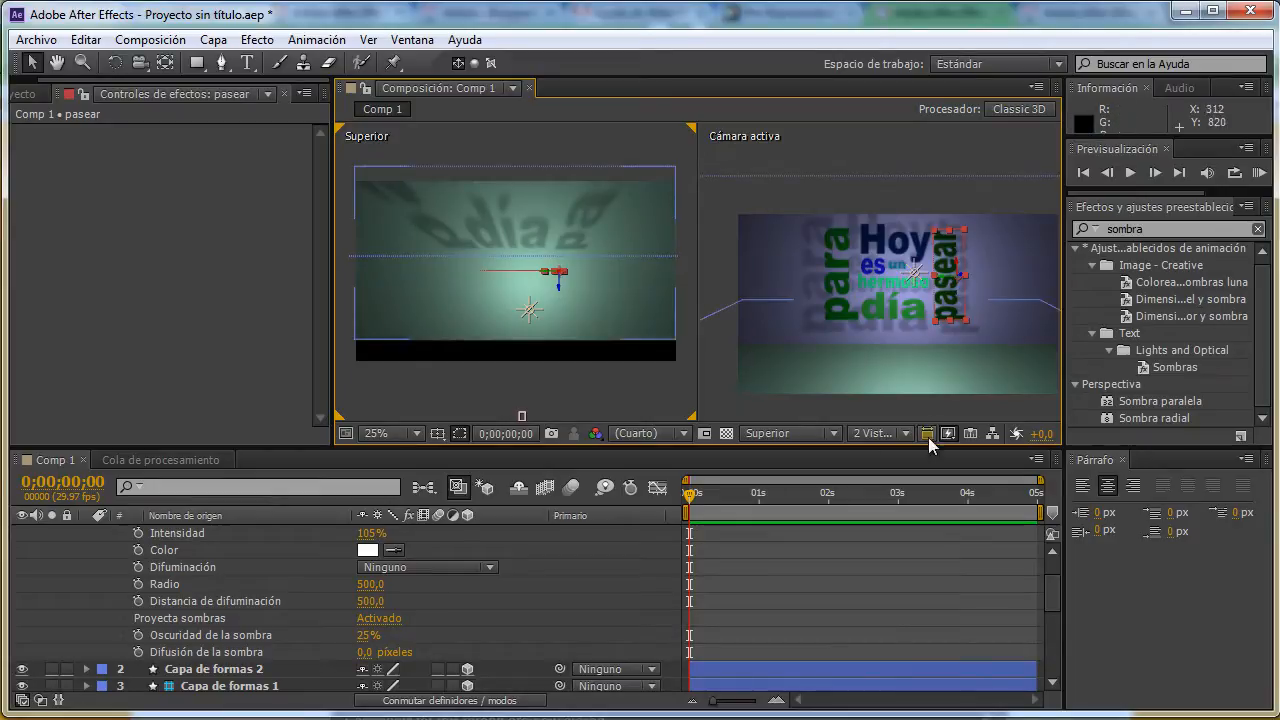
pyautogui.click(885, 372)
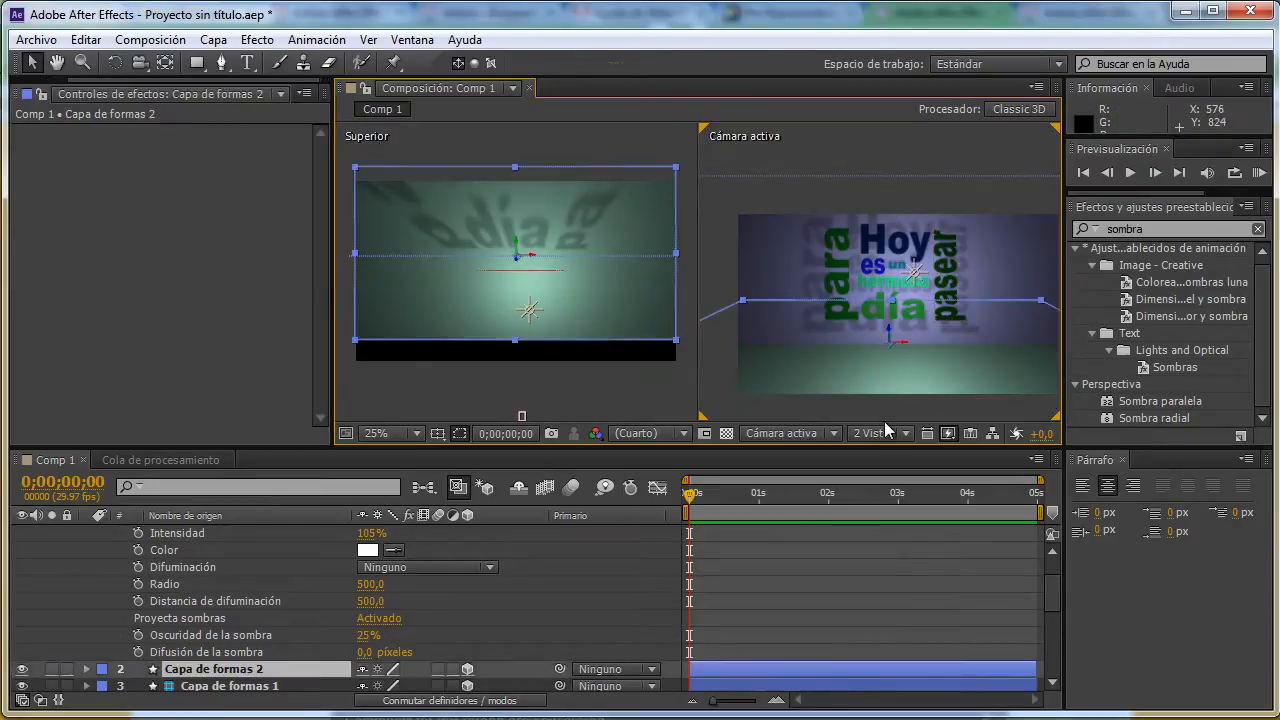
pyautogui.click(906, 433)
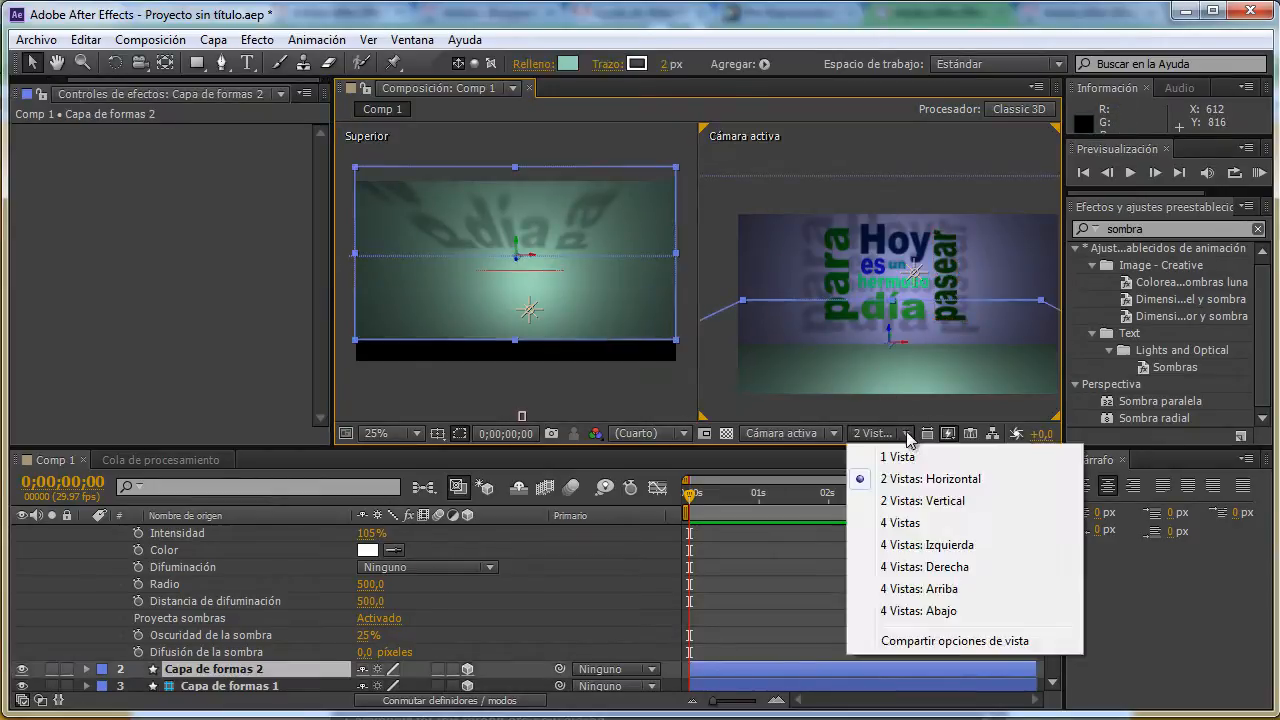
pyautogui.click(894, 457)
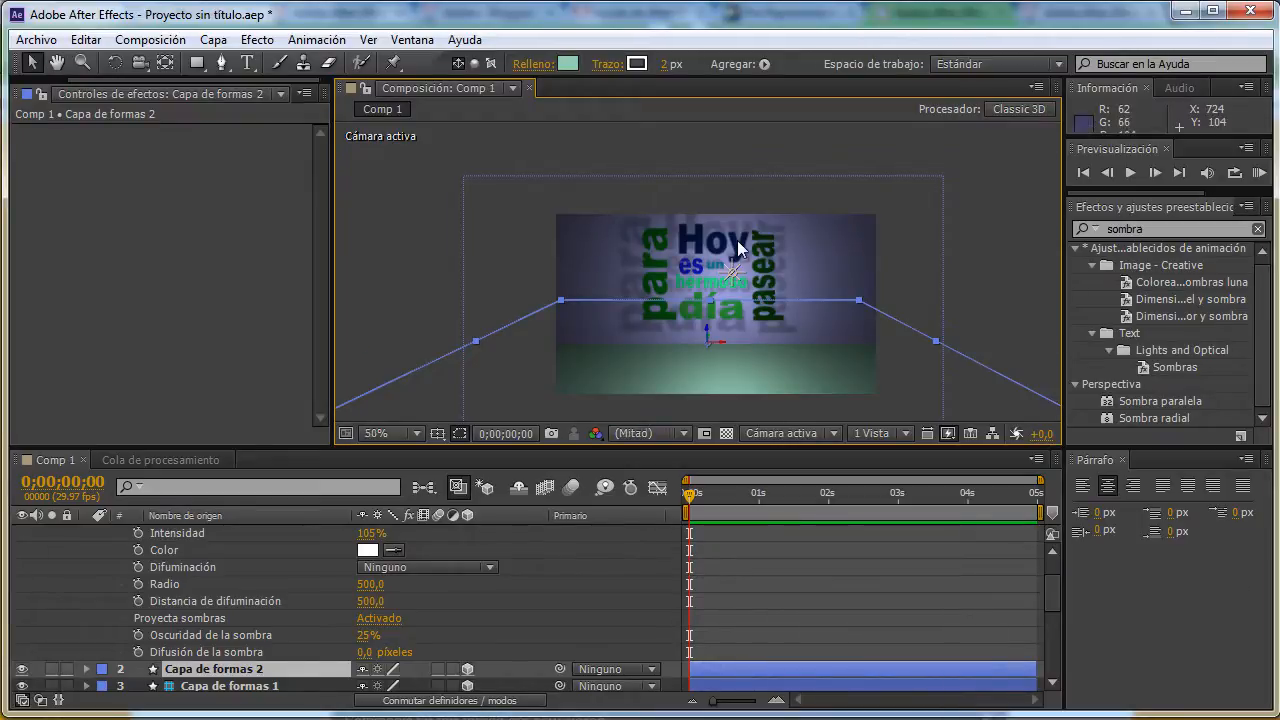
# Collapse the expanded properties of the Luz 1 and pasear layers in the timeline.
pyautogui.scroll(2, 738, 248)
pyautogui.moveTo(712, 264); pyautogui.dragTo(610, 240)
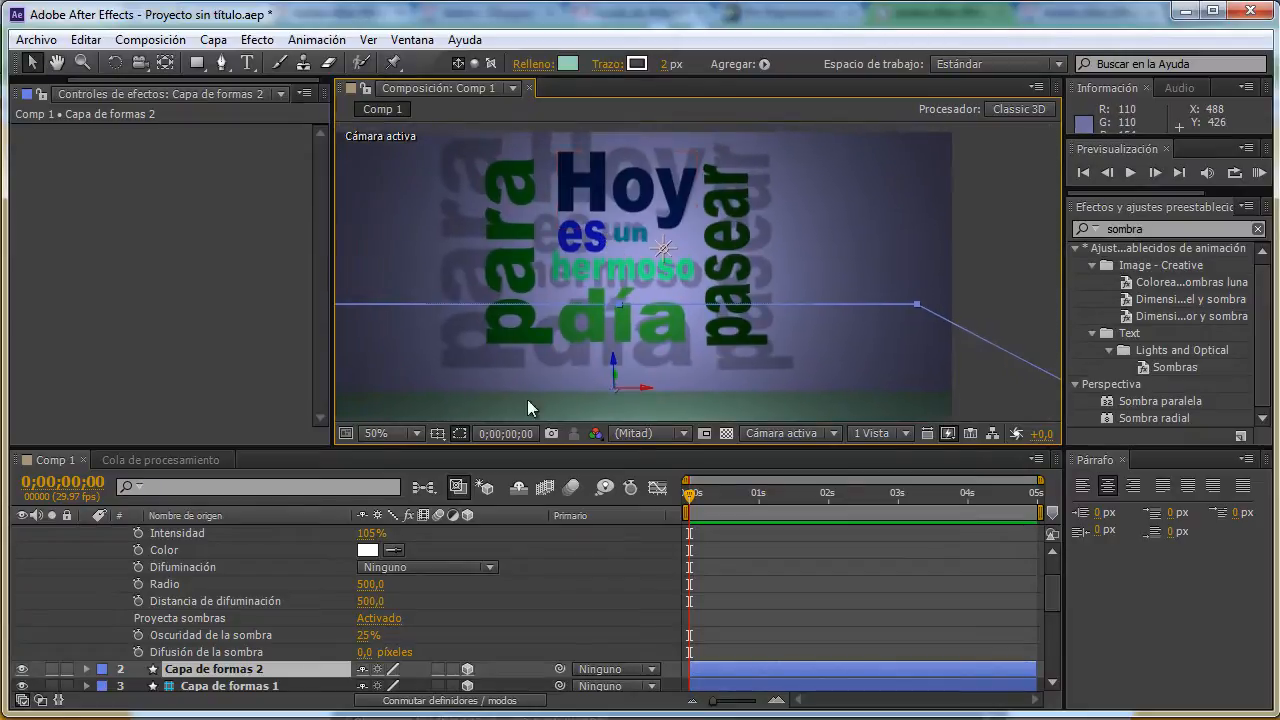
pyautogui.scroll(-2, 256, 594)
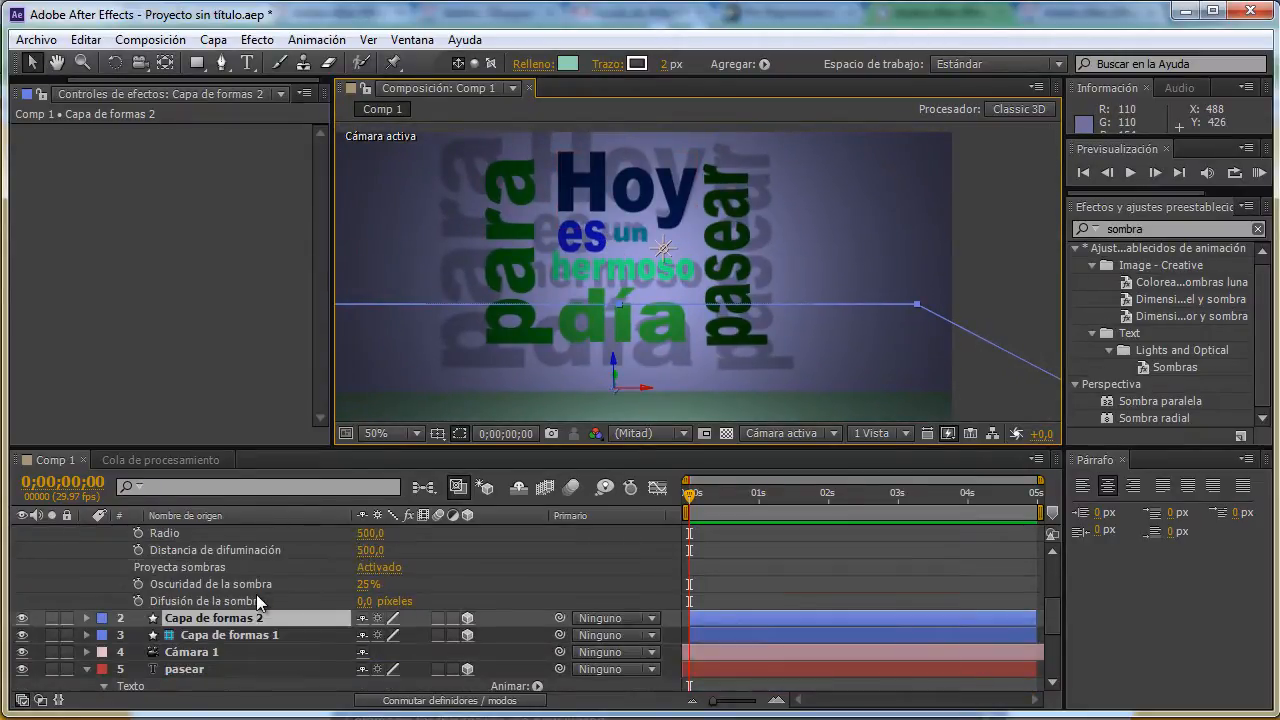
pyautogui.scroll(3, 180, 594)
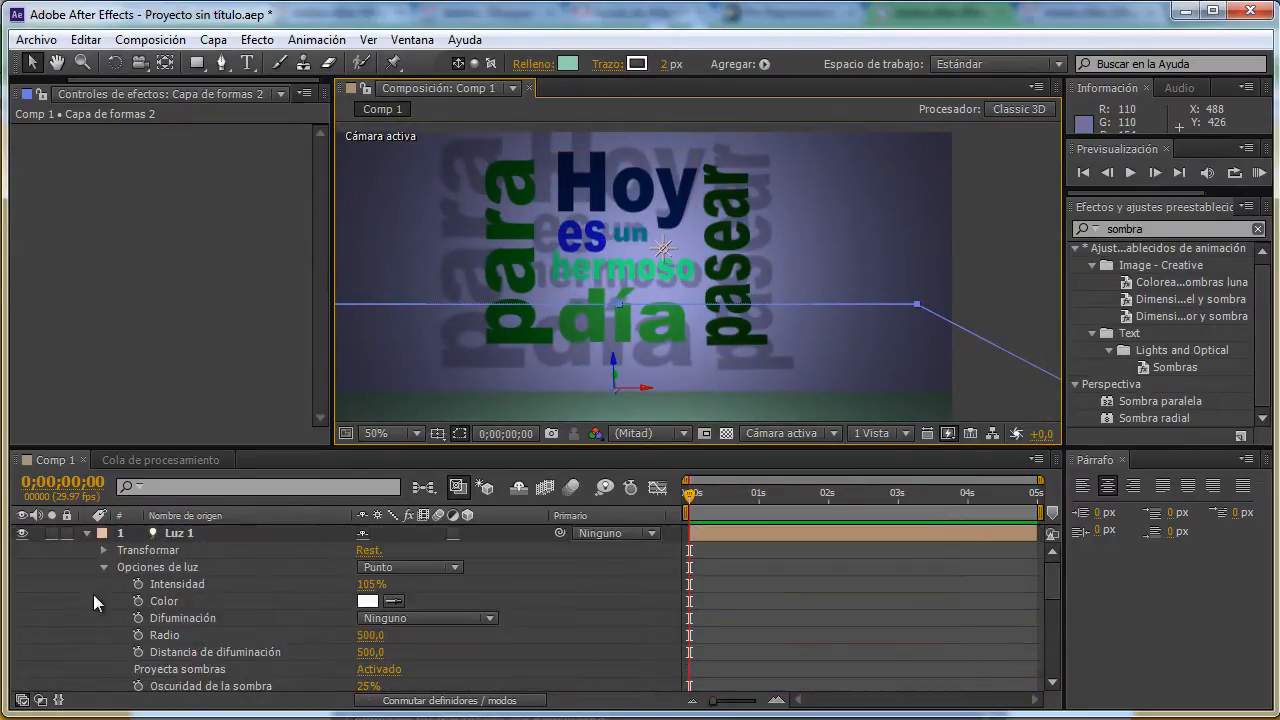
pyautogui.click(86, 533)
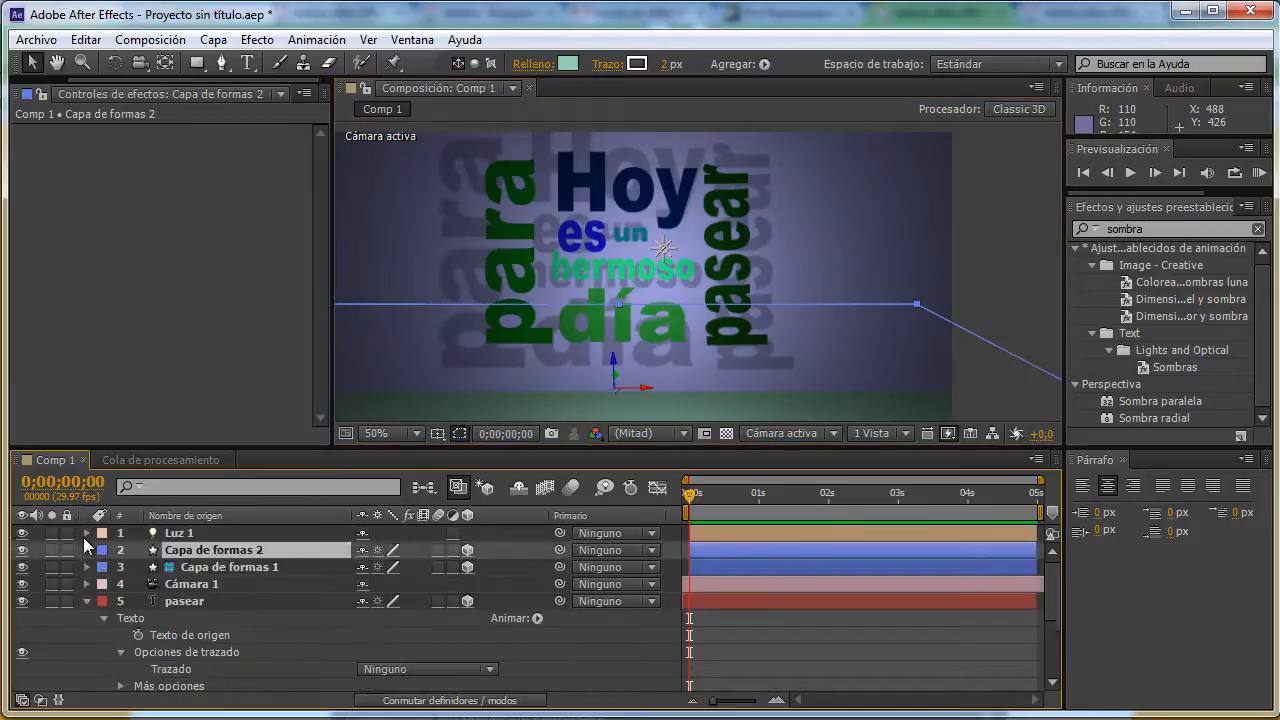
pyautogui.scroll(-1, 83, 537)
pyautogui.click(80, 545)
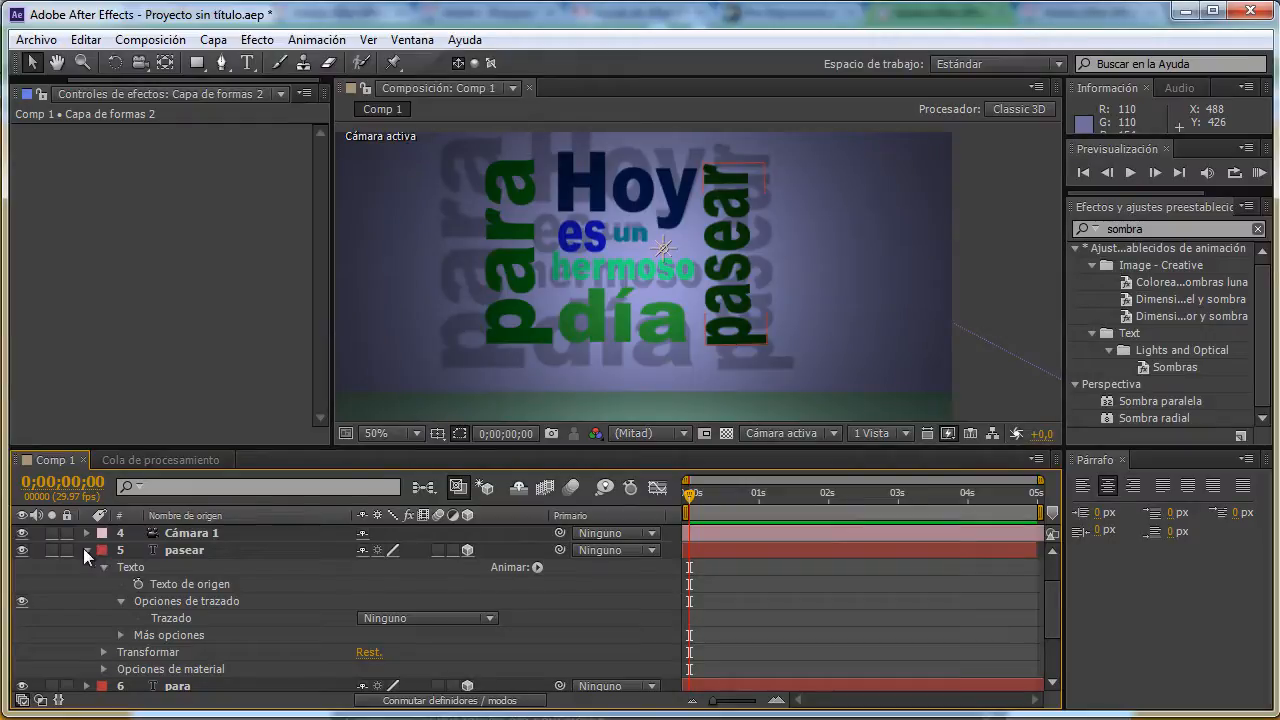
pyautogui.click(85, 549)
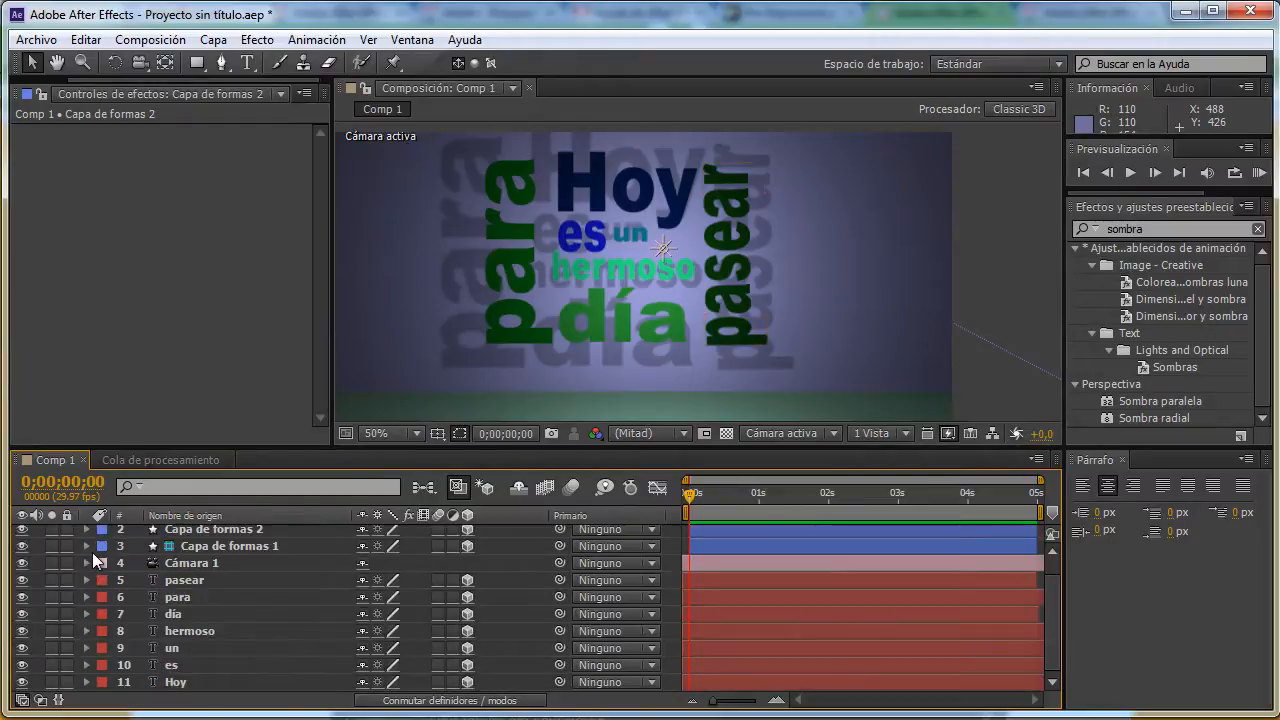
# Select the text layer Hoy and expand its text properties down to the path setting (Trazado).
pyautogui.click(192, 684)
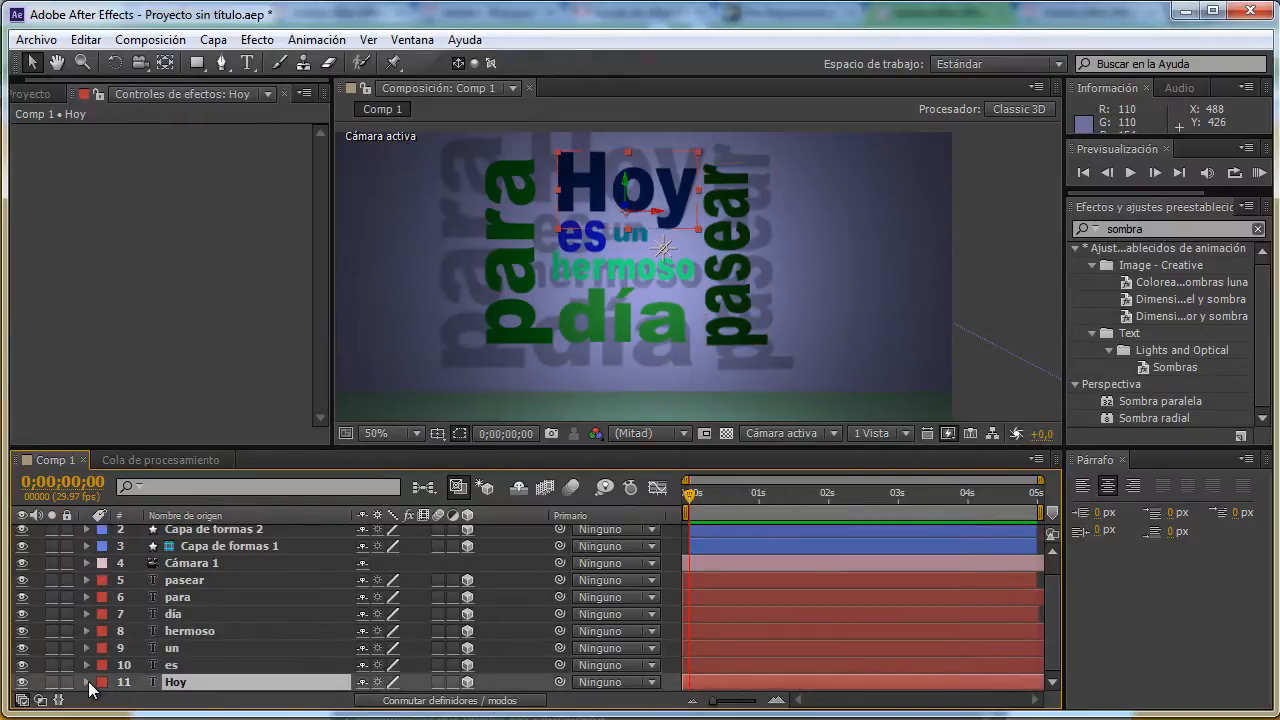
pyautogui.click(87, 682)
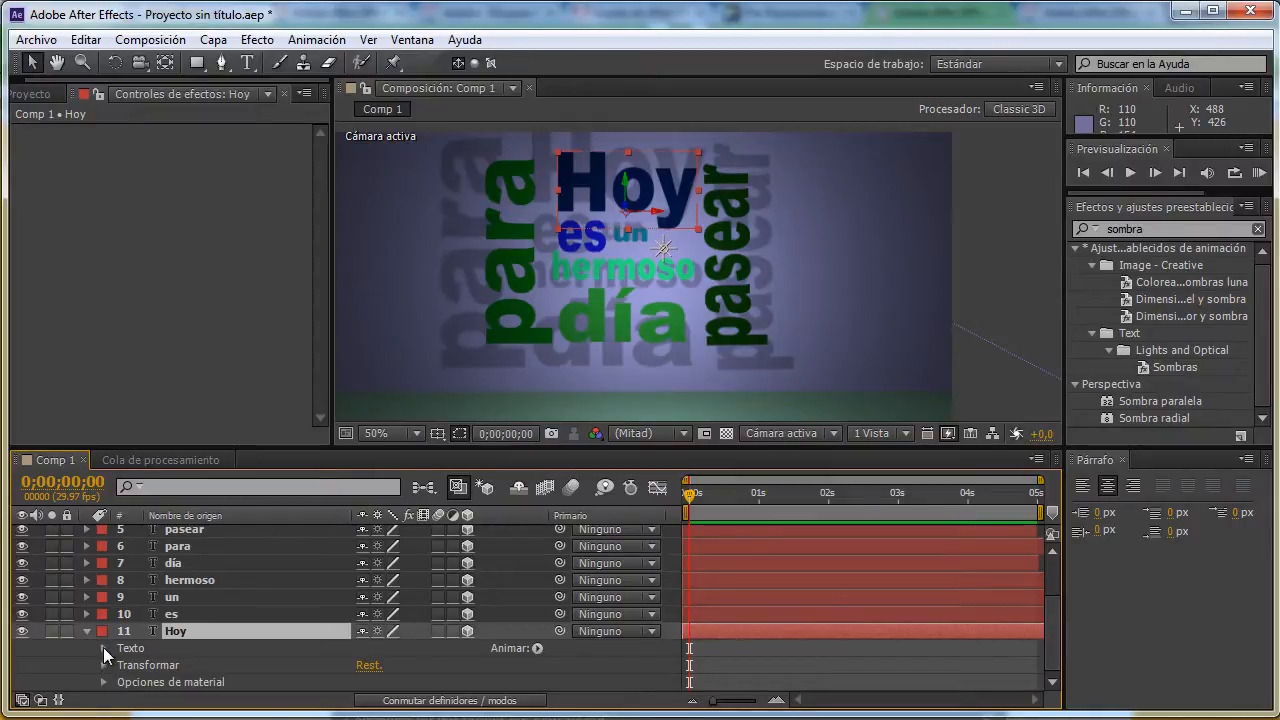
pyautogui.click(104, 647)
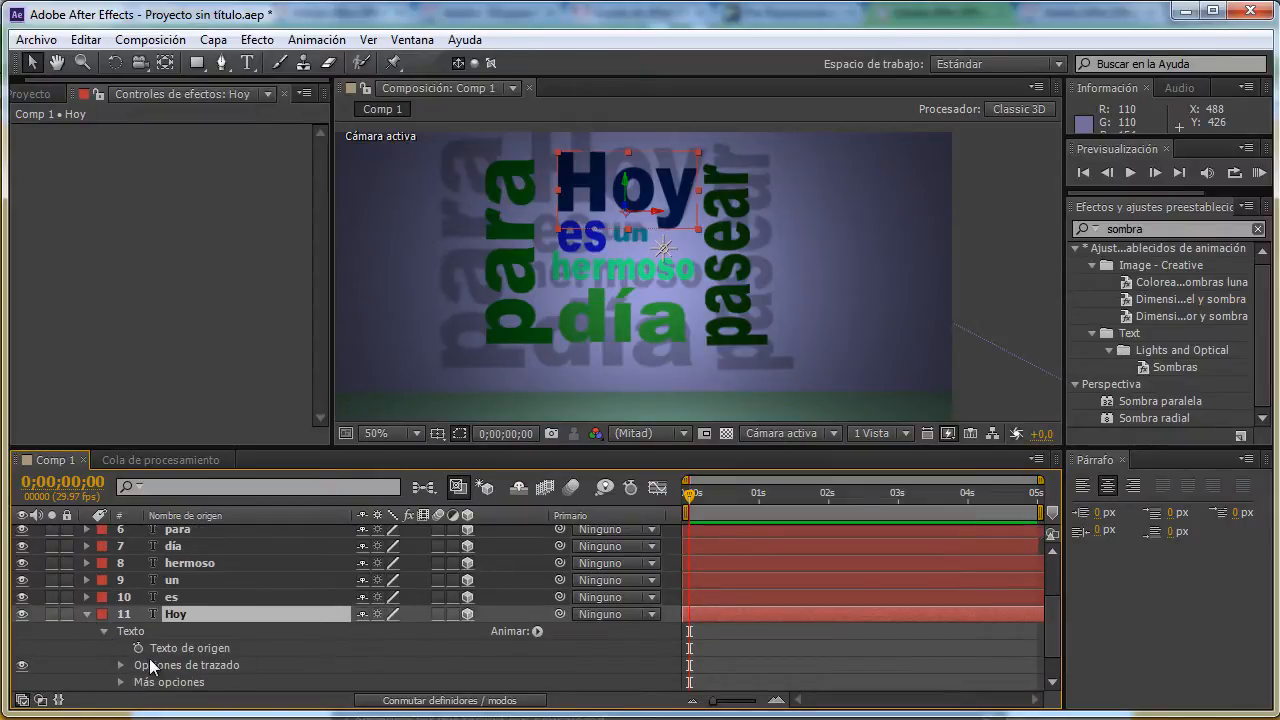
pyautogui.click(121, 665)
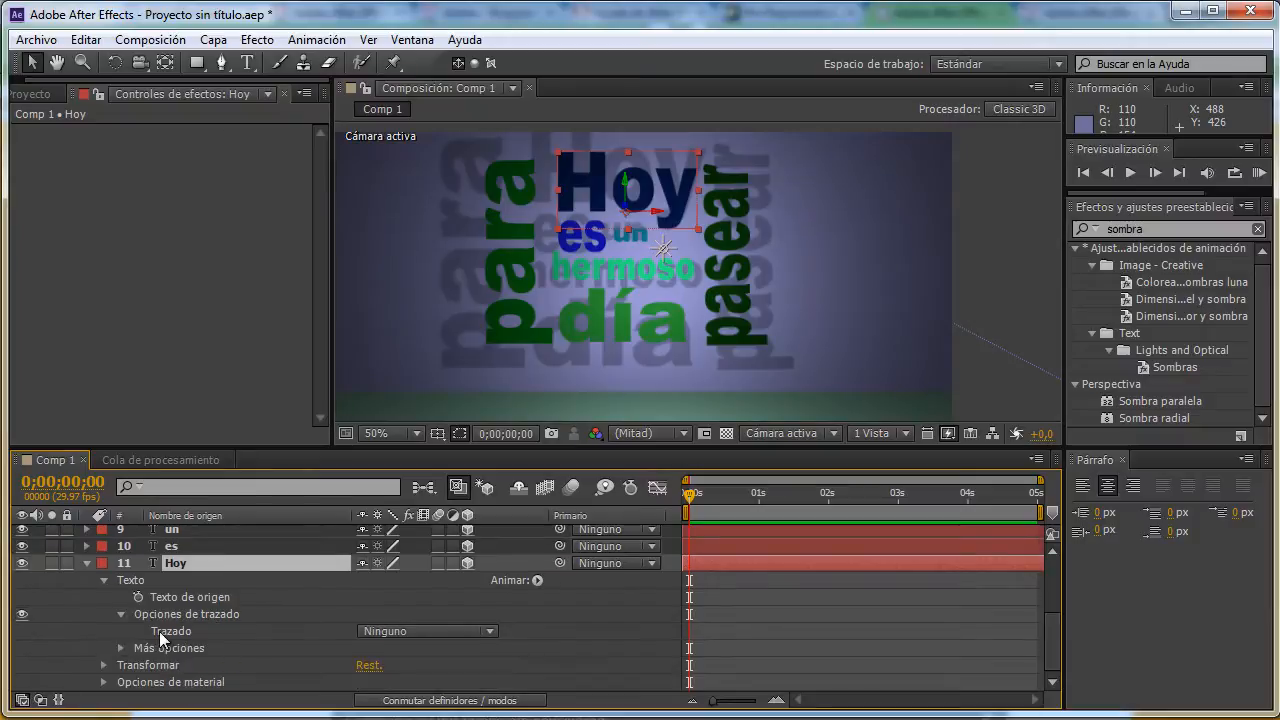
pyautogui.click(162, 634)
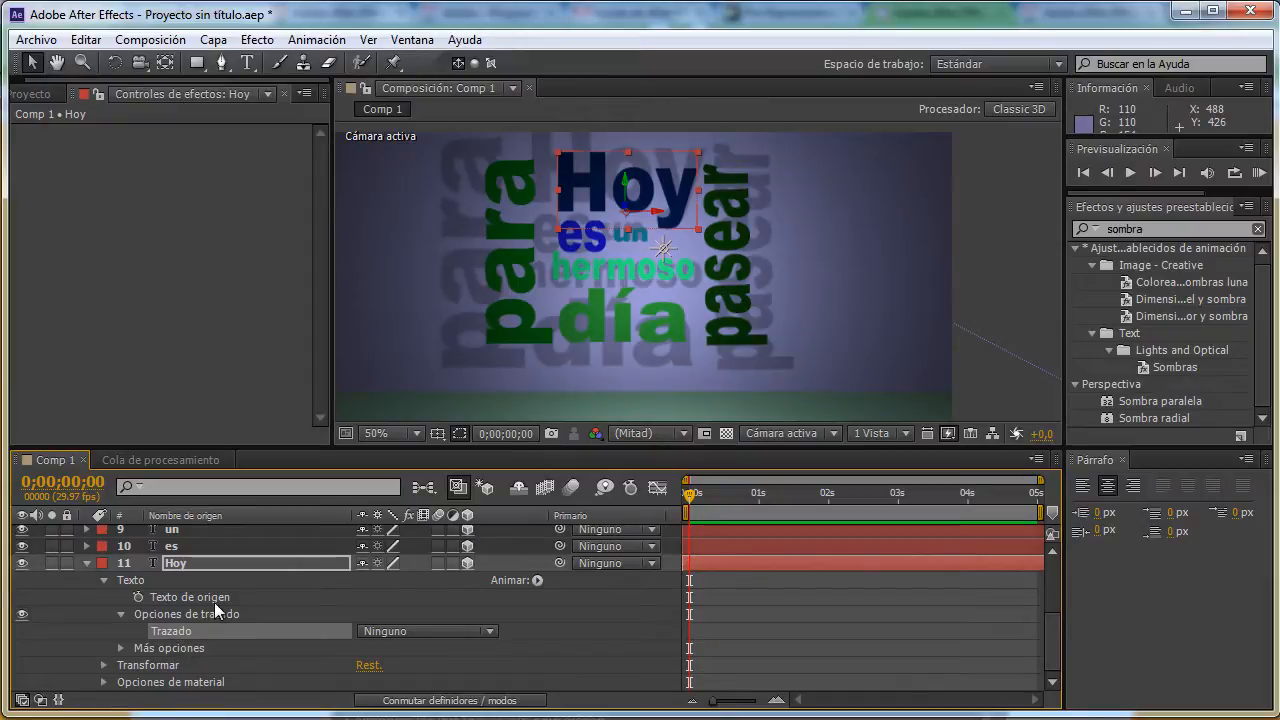
# Draw an open S-shaped Pen mask on layer Hoy, from the word's right baseline end, curving down and out past the composition's left edge.
pyautogui.click(223, 64)
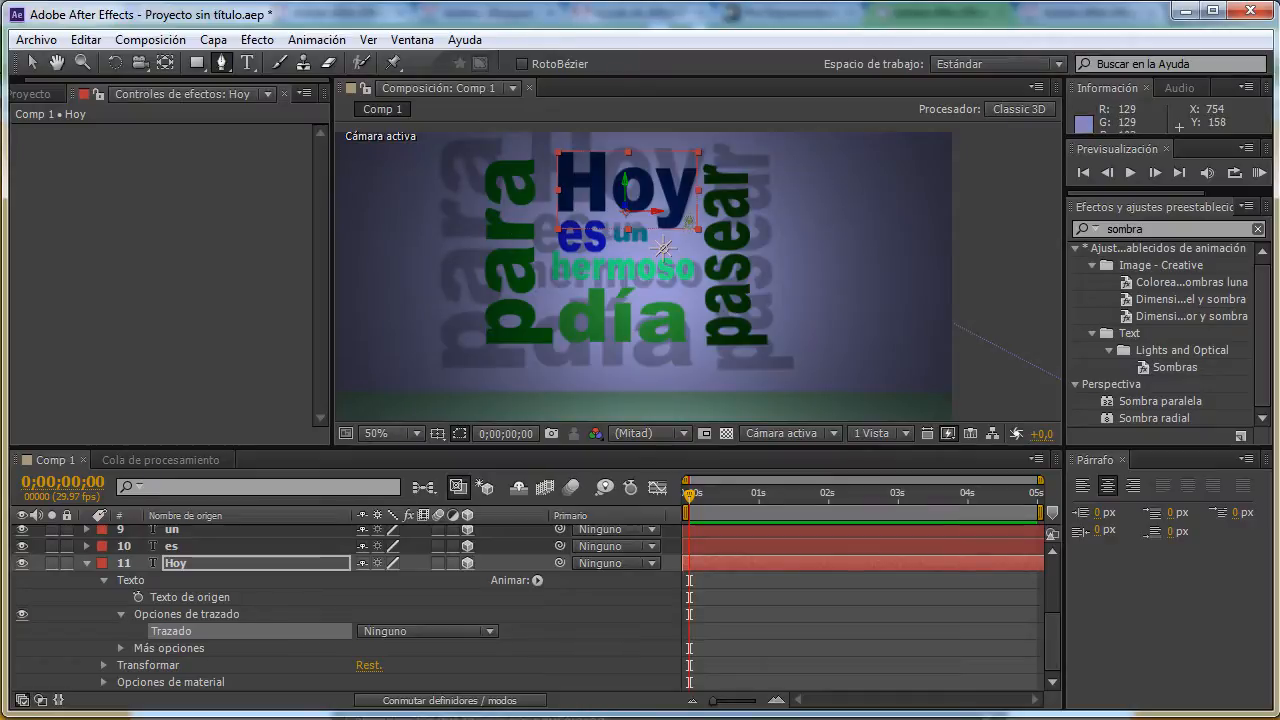
pyautogui.click(688, 211)
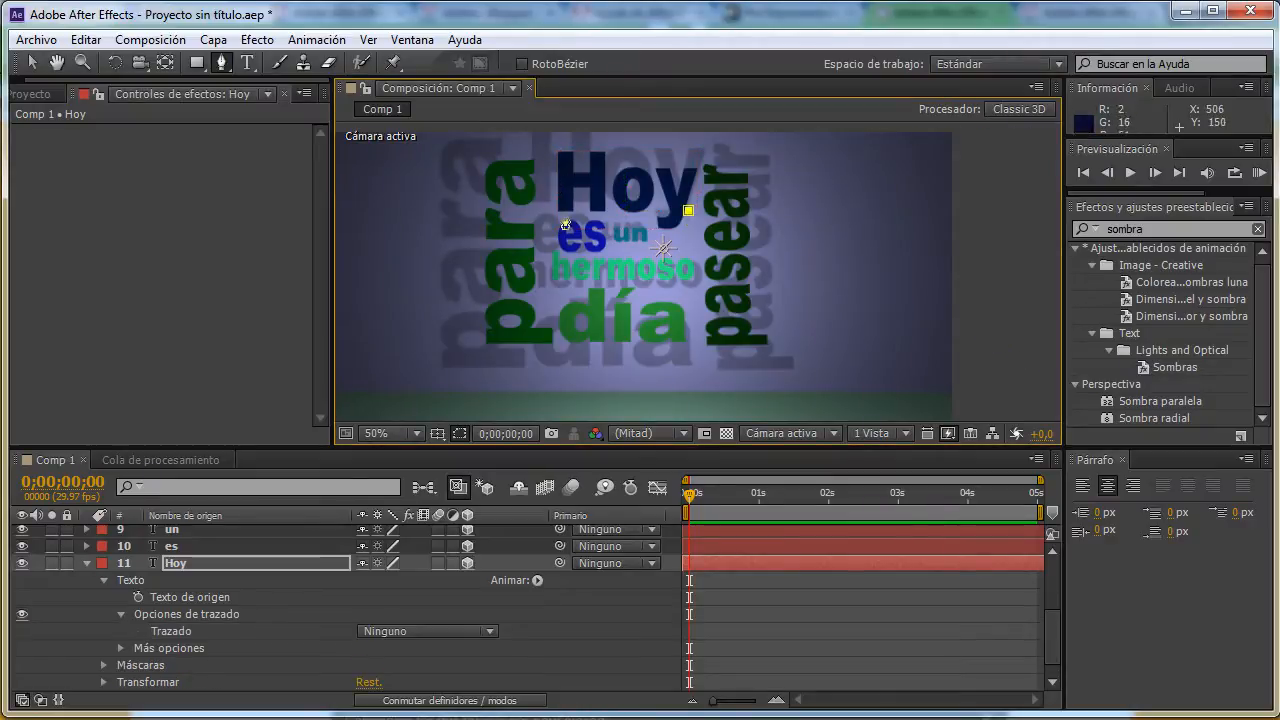
pyautogui.click(558, 211)
pyautogui.moveTo(440, 265); pyautogui.dragTo(440, 325)
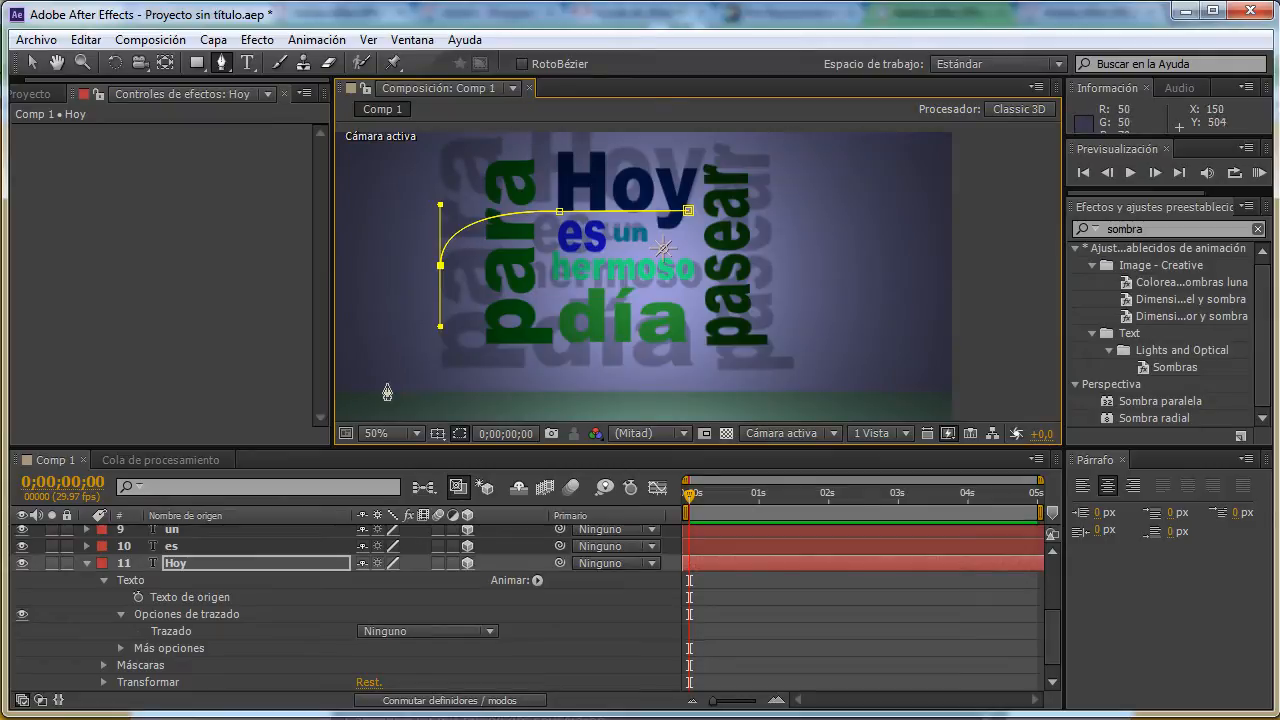
pyautogui.press(',')
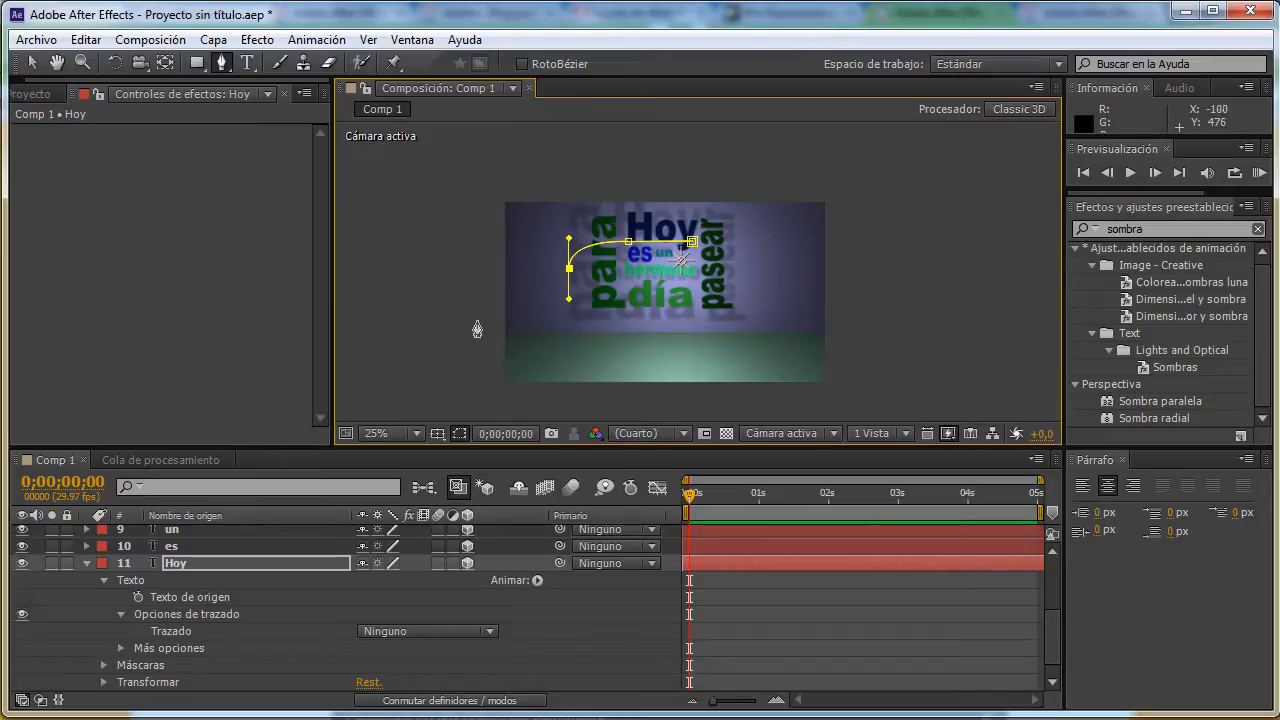
pyautogui.moveTo(522, 322); pyautogui.dragTo(481, 324)
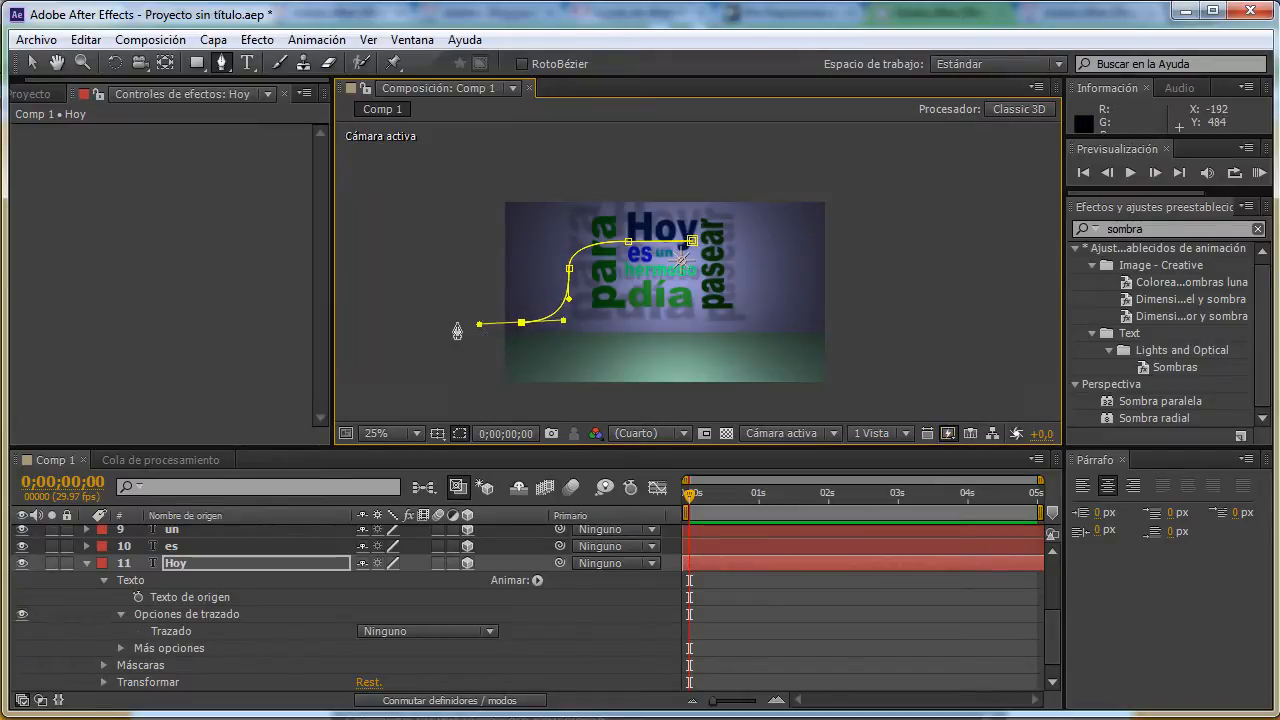
pyautogui.click(453, 322)
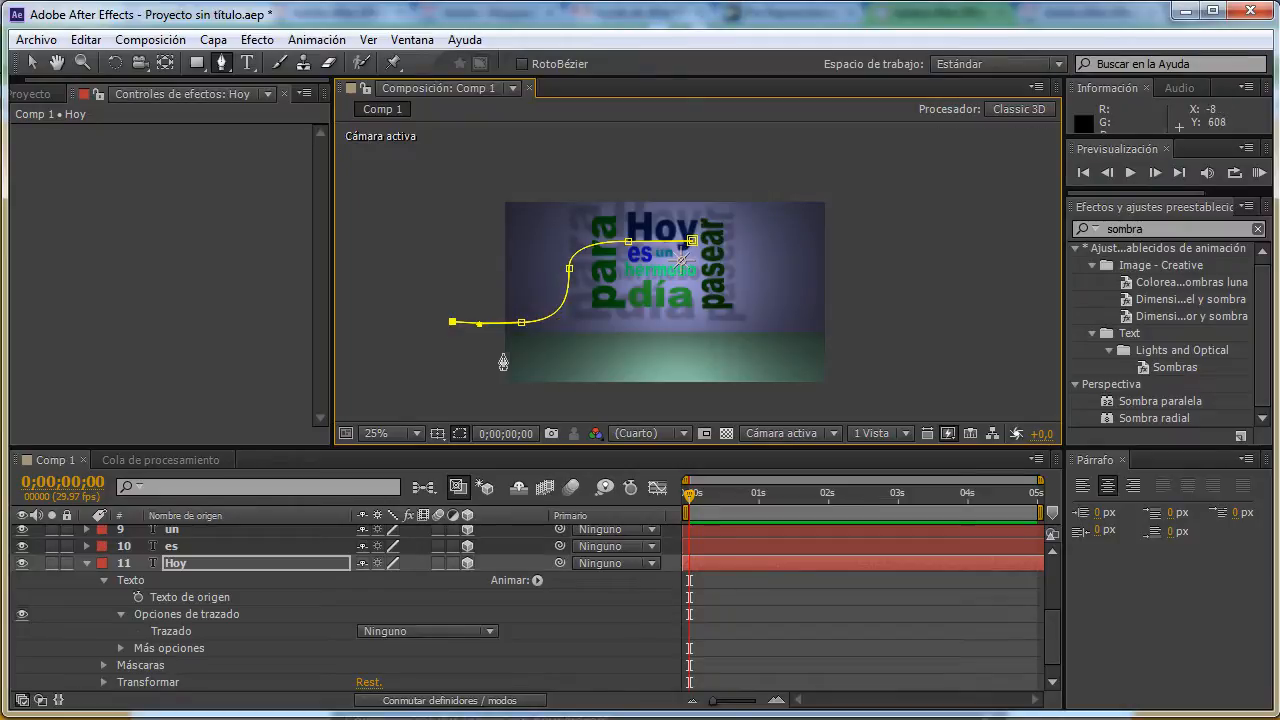
pyautogui.scroll(1, 676, 181)
pyautogui.scroll(-1, 676, 181)
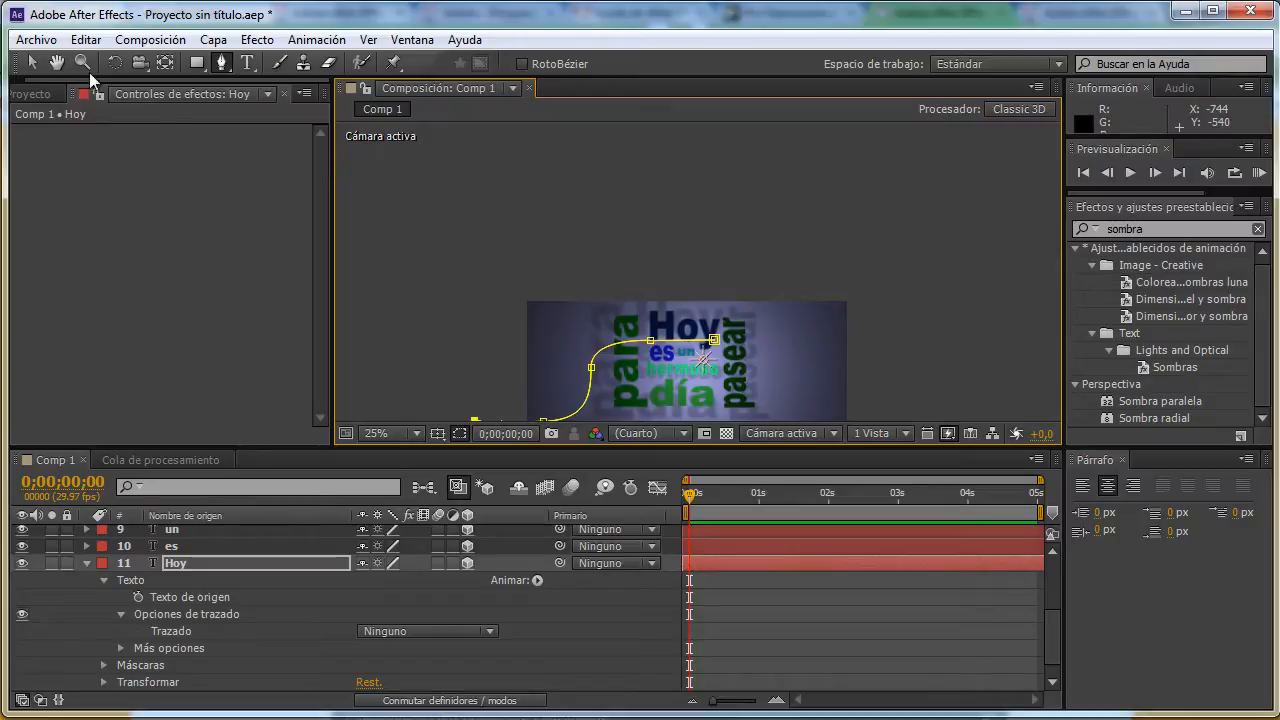
# Nudge the mask point under the start of the word "Hoy" slightly down and left with the Selection tool.
pyautogui.click(32, 62)
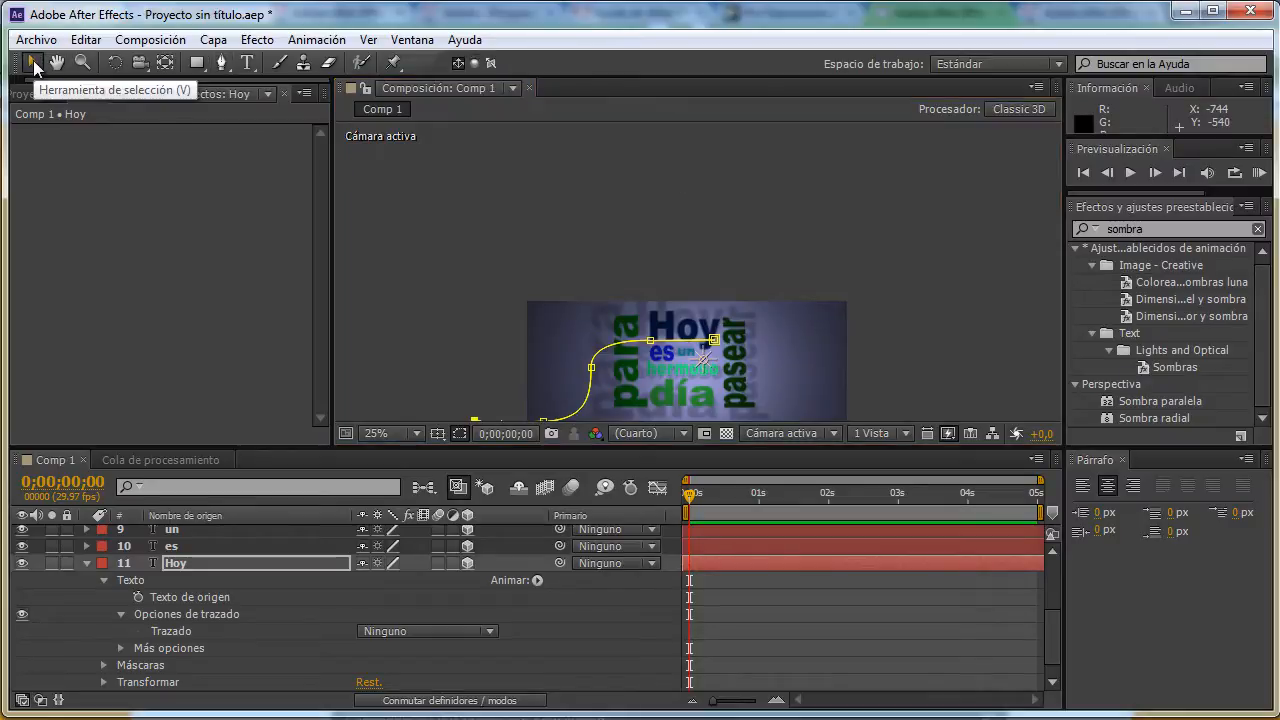
pyautogui.click(650, 341)
pyautogui.moveTo(650, 341); pyautogui.dragTo(647, 345)
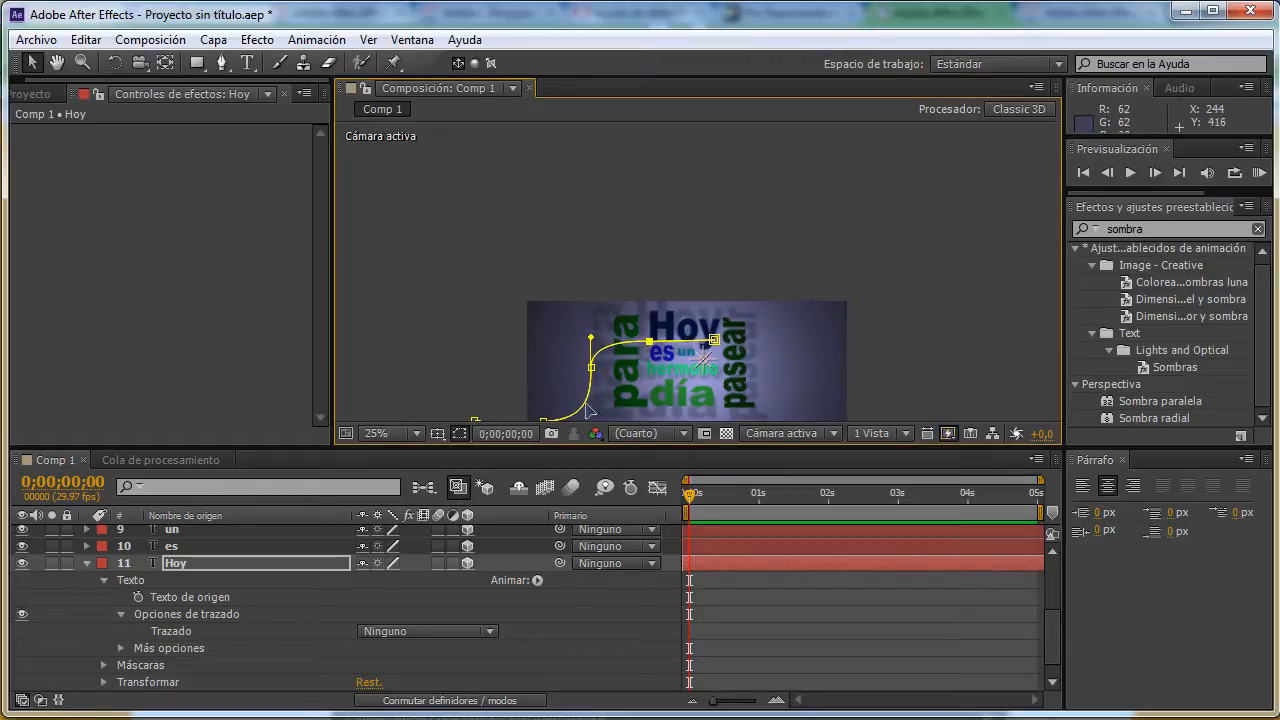
pyautogui.press(',')
pyautogui.scroll(1, 613, 341)
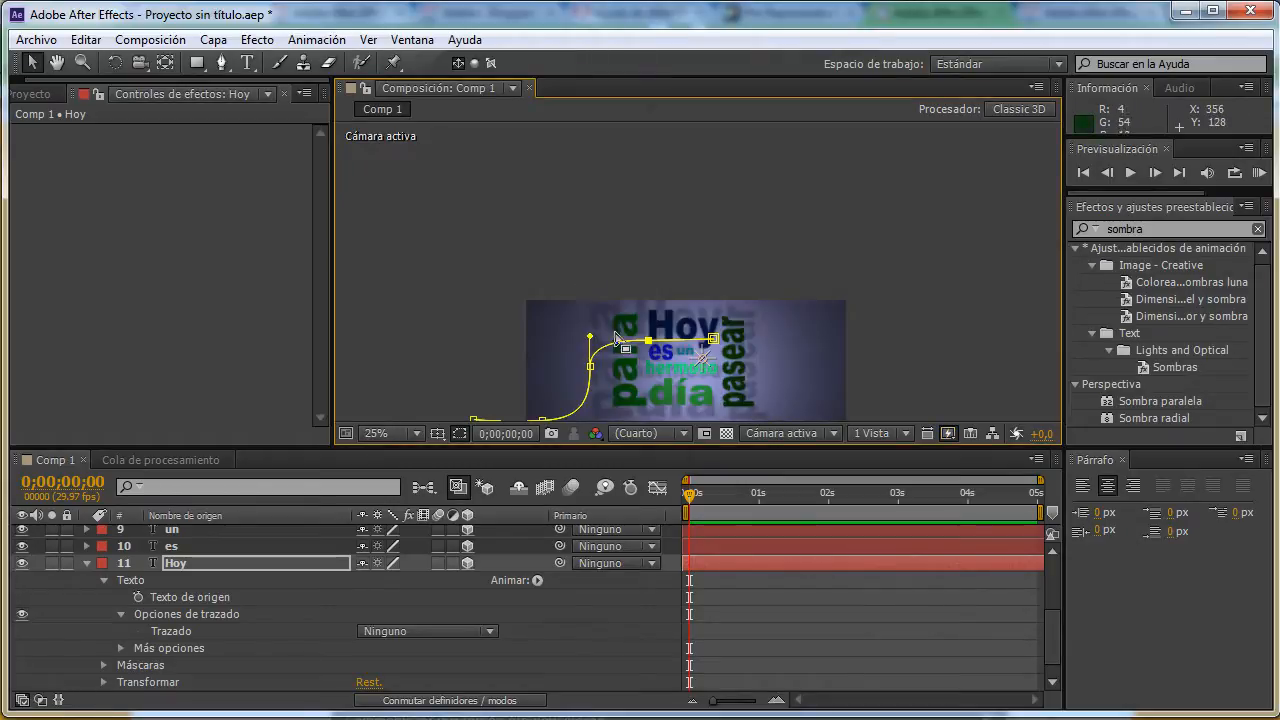
pyautogui.moveTo(611, 309); pyautogui.dragTo(618, 211)
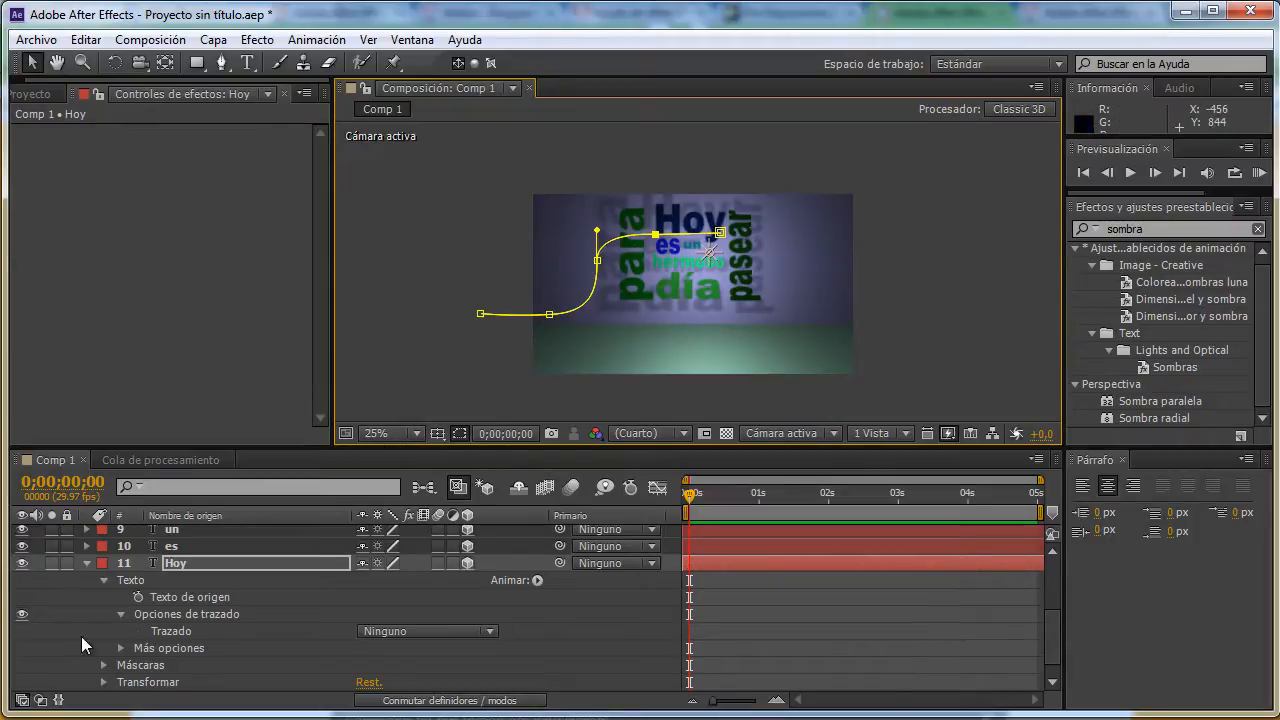
# Assign Máscara 1 as the text path of layer Hoy and set its first margin to -177.
pyautogui.click(401, 630)
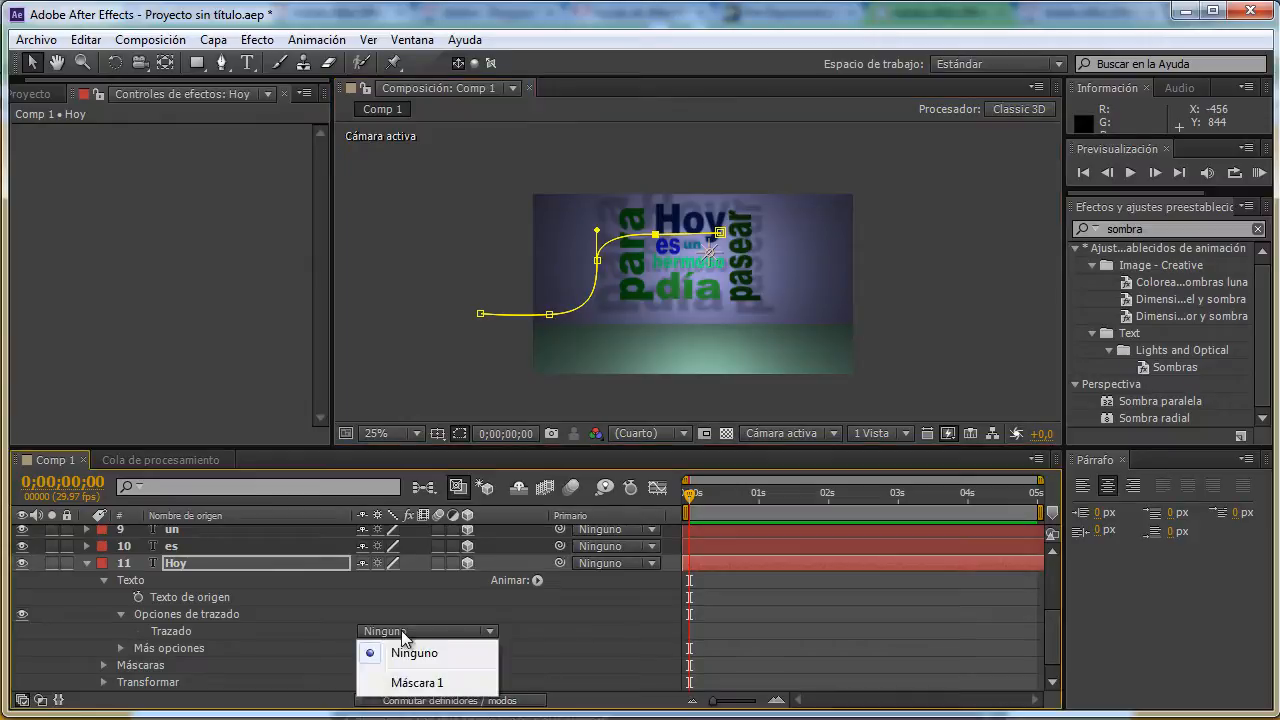
pyautogui.click(424, 684)
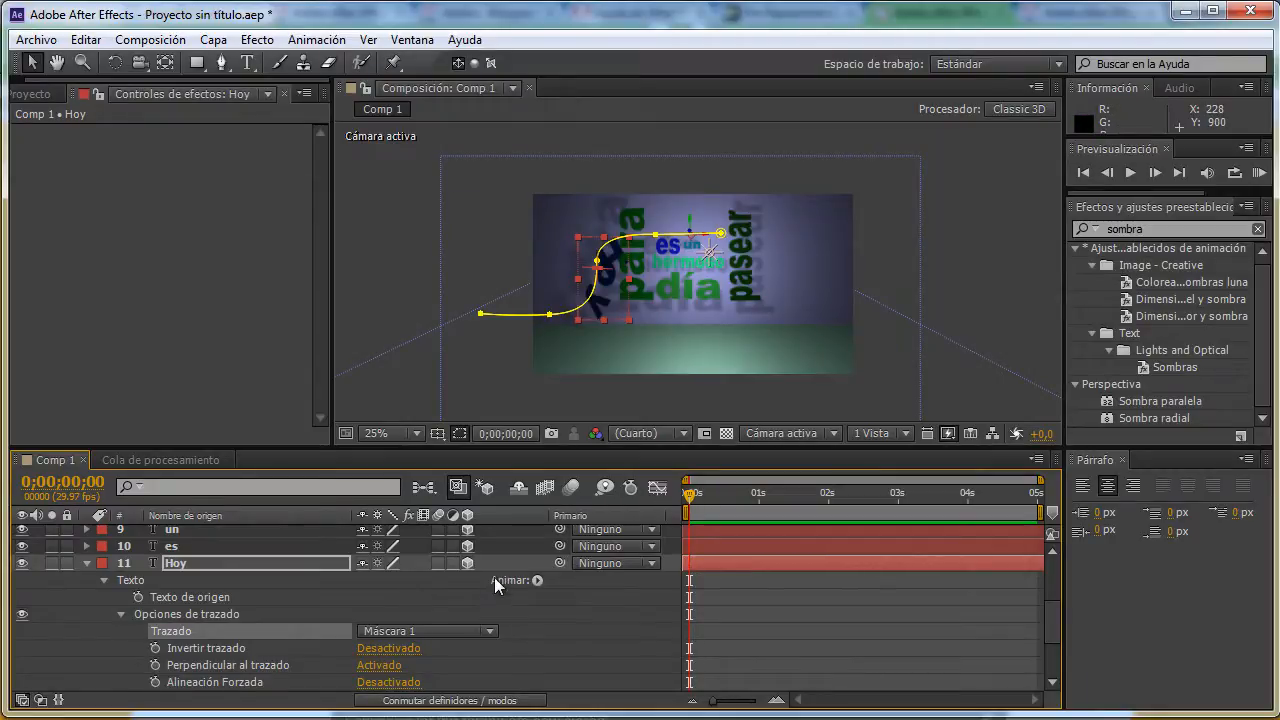
pyautogui.scroll(-1, 494, 580)
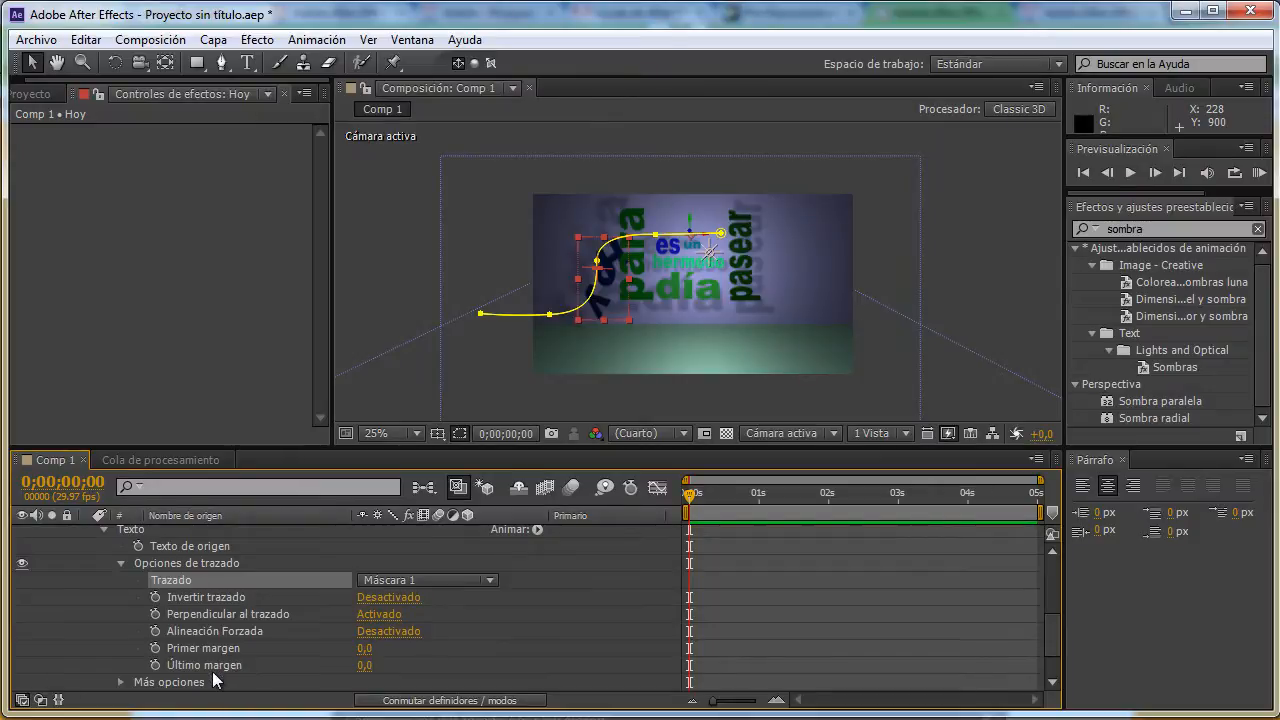
pyautogui.moveTo(365, 648); pyautogui.dragTo(186, 645)
pyautogui.press('.')
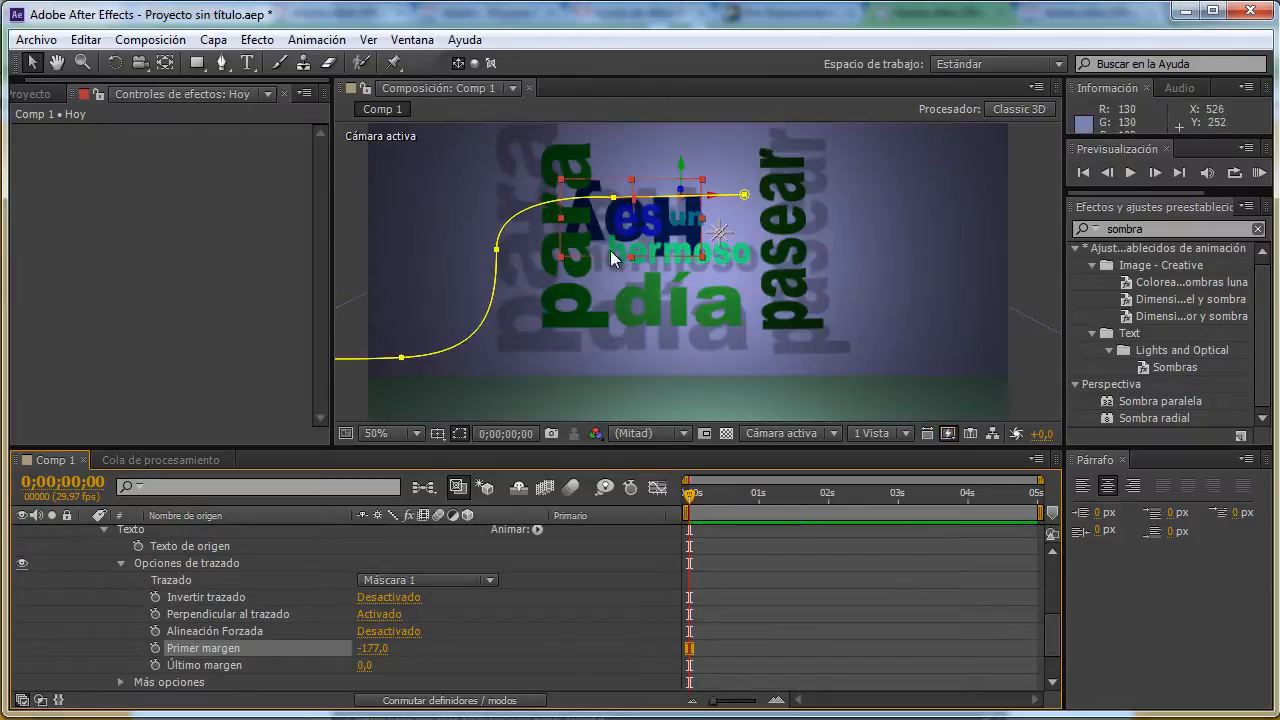
# Turn on Invertir trazado for Hoy's path and set its first margin to 223 so the word sits above "es un".
pyautogui.scroll(-1, 421, 339)
pyautogui.scroll(1, 478, 330)
pyautogui.scroll(-1, 430, 330)
pyautogui.moveTo(431, 331); pyautogui.dragTo(496, 325)
pyautogui.press('.')
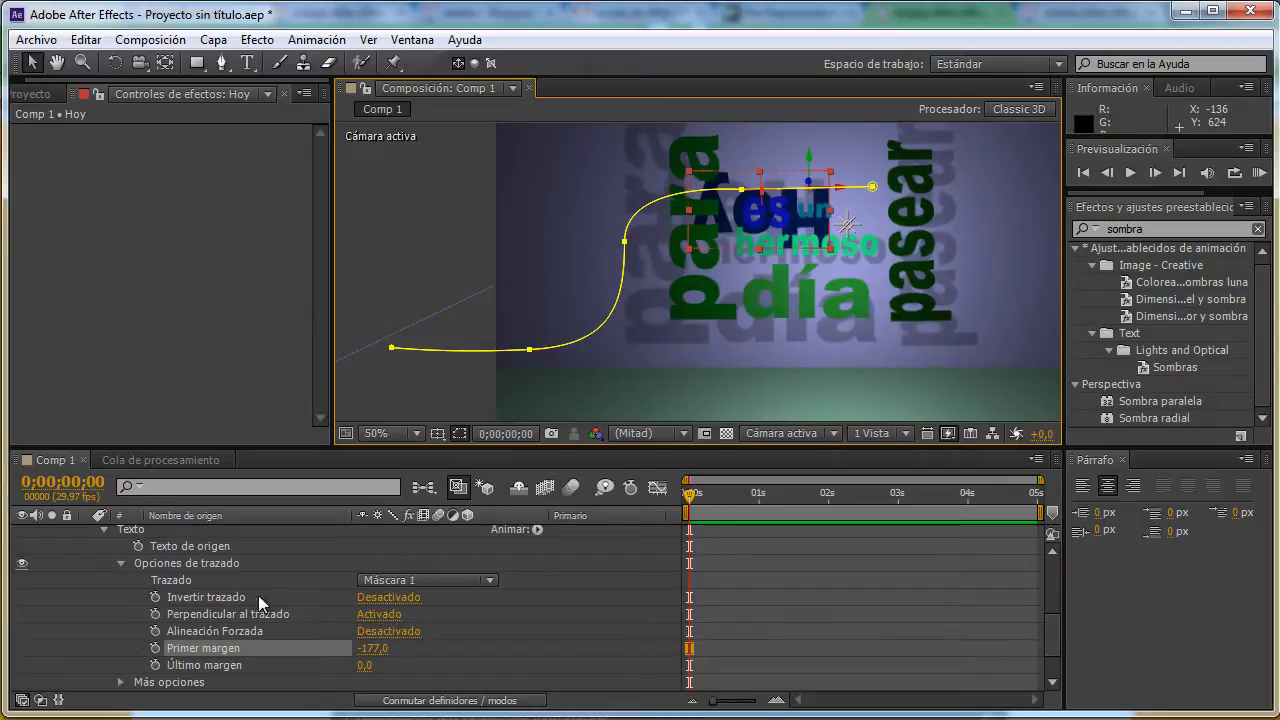
pyautogui.click(384, 598)
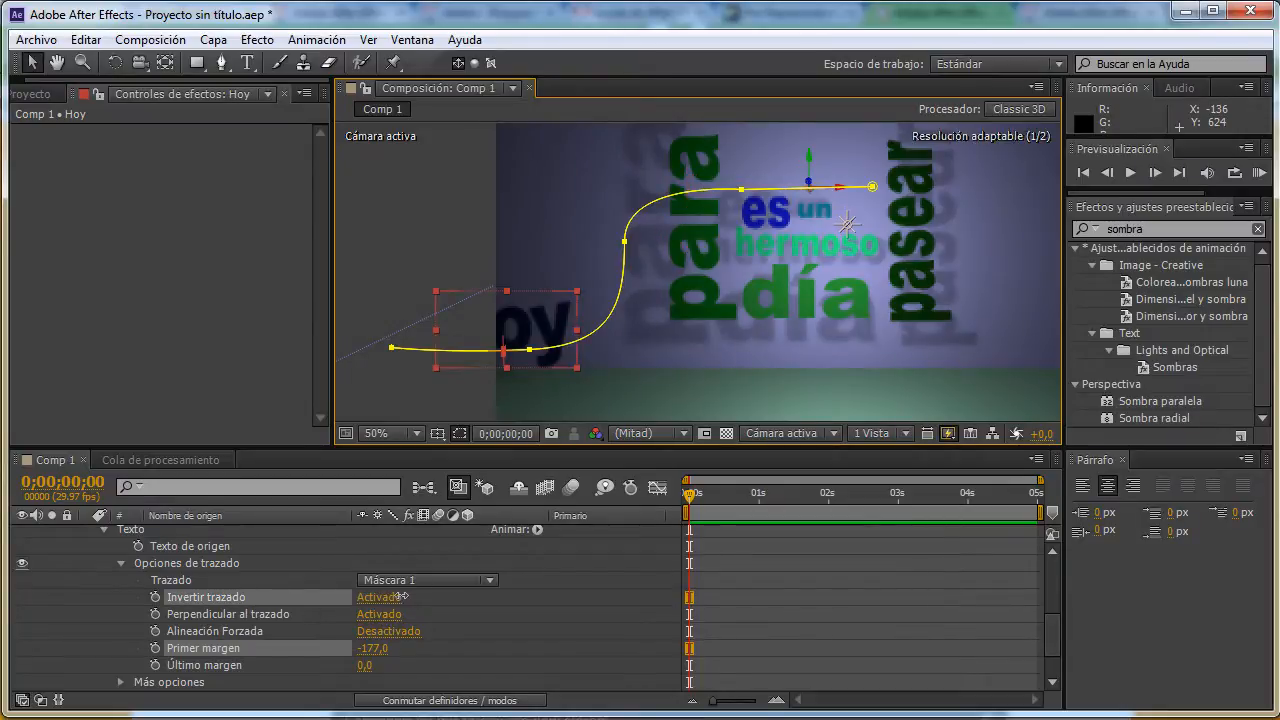
pyautogui.moveTo(368, 648); pyautogui.dragTo(729, 621)
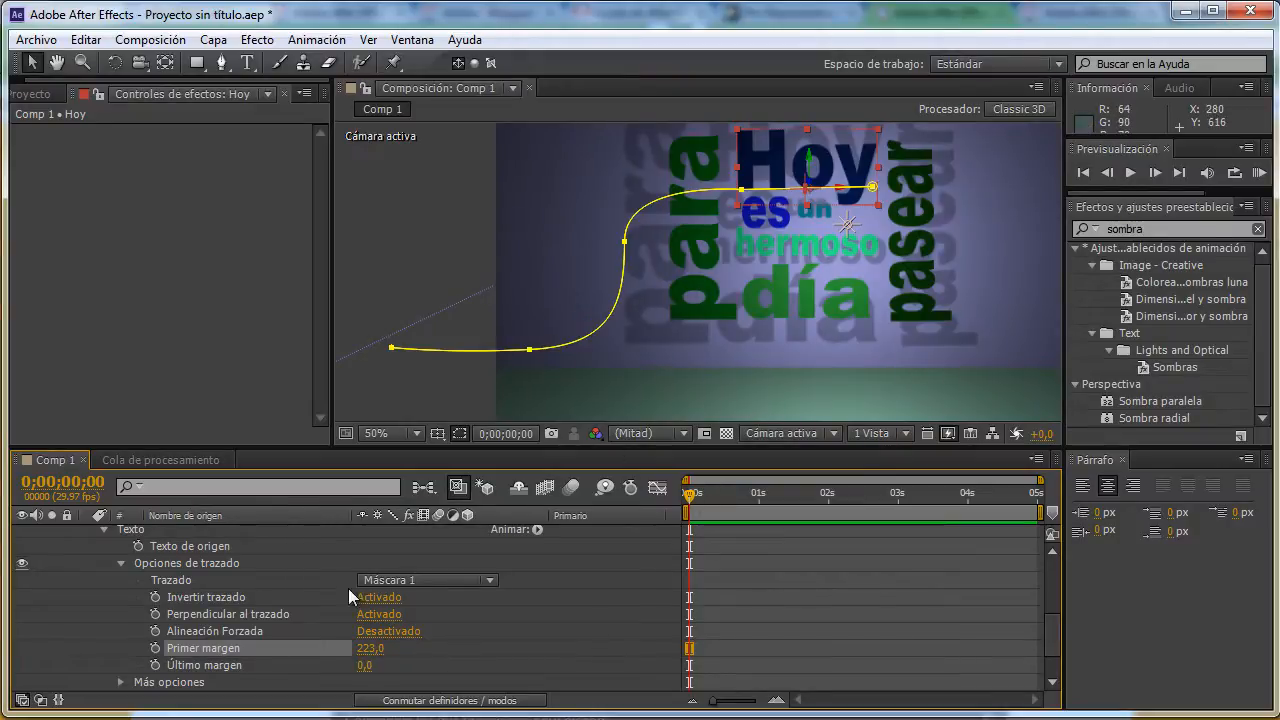
# Set Hoy's first margin to -290, placing the word outside the frame, and add the first keyframe at 0 seconds.
pyautogui.moveTo(368, 648); pyautogui.dragTo(103, 688)
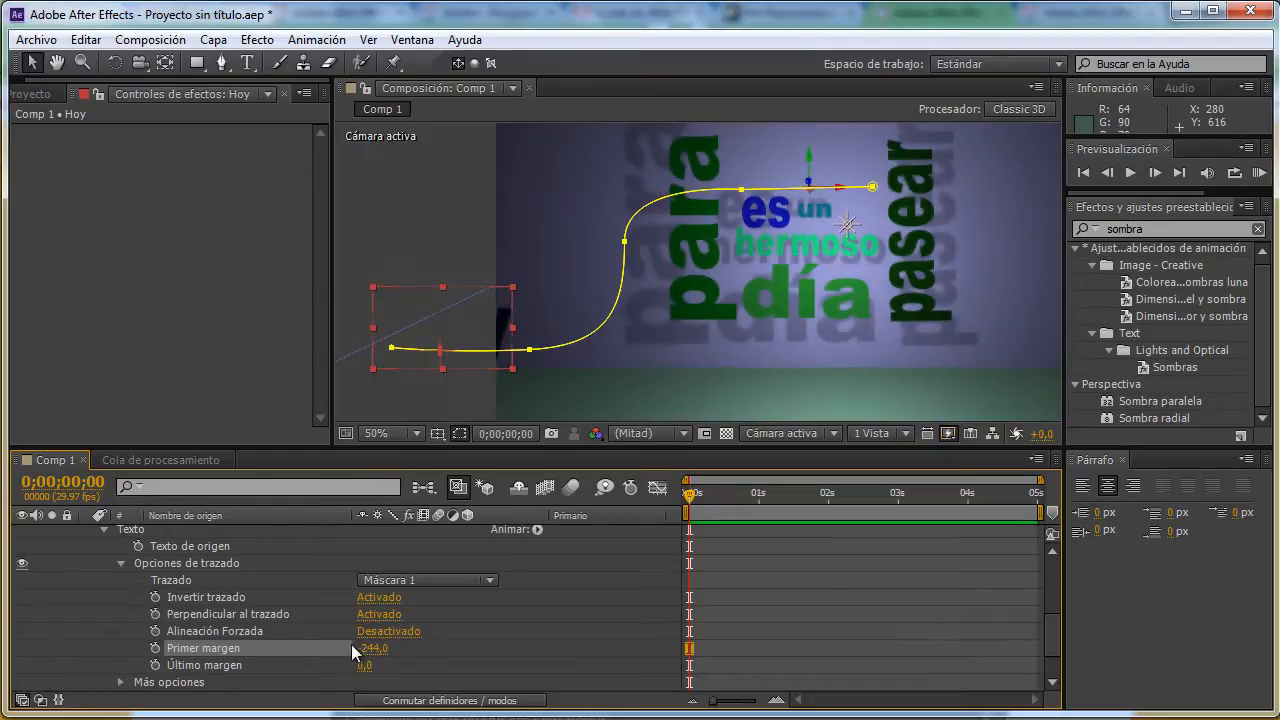
pyautogui.moveTo(364, 649); pyautogui.dragTo(327, 651)
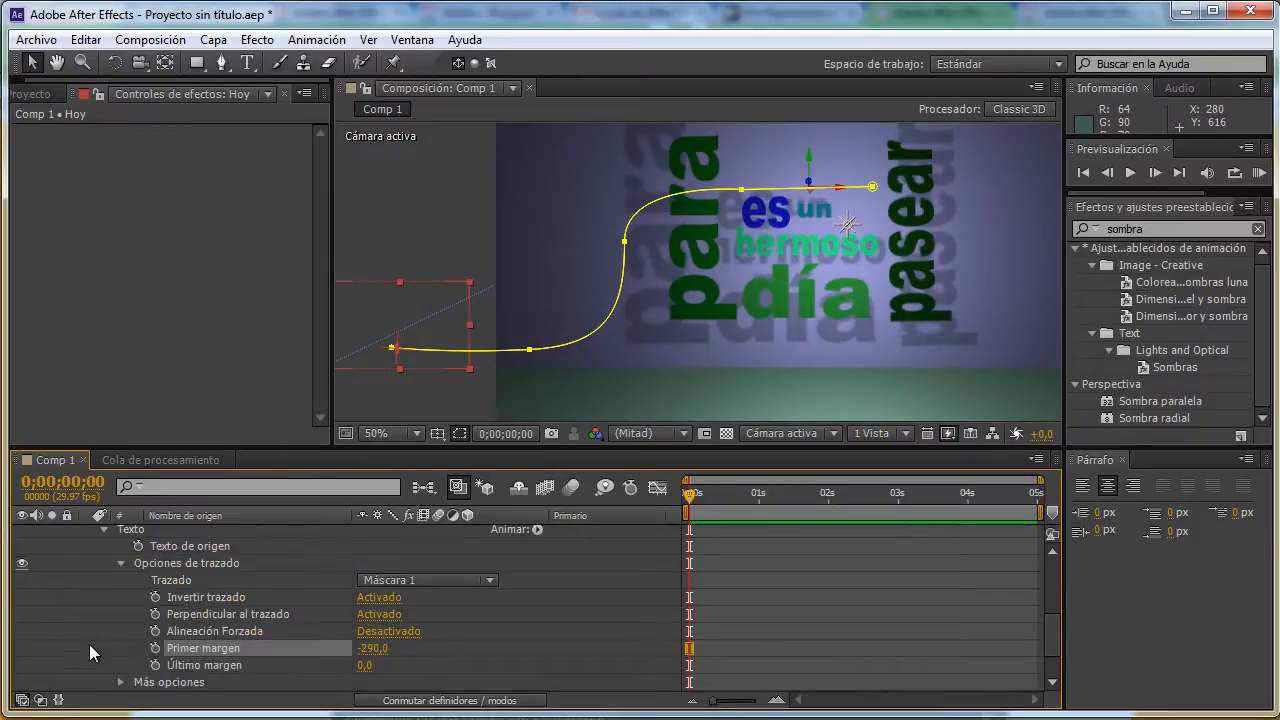
pyautogui.click(155, 649)
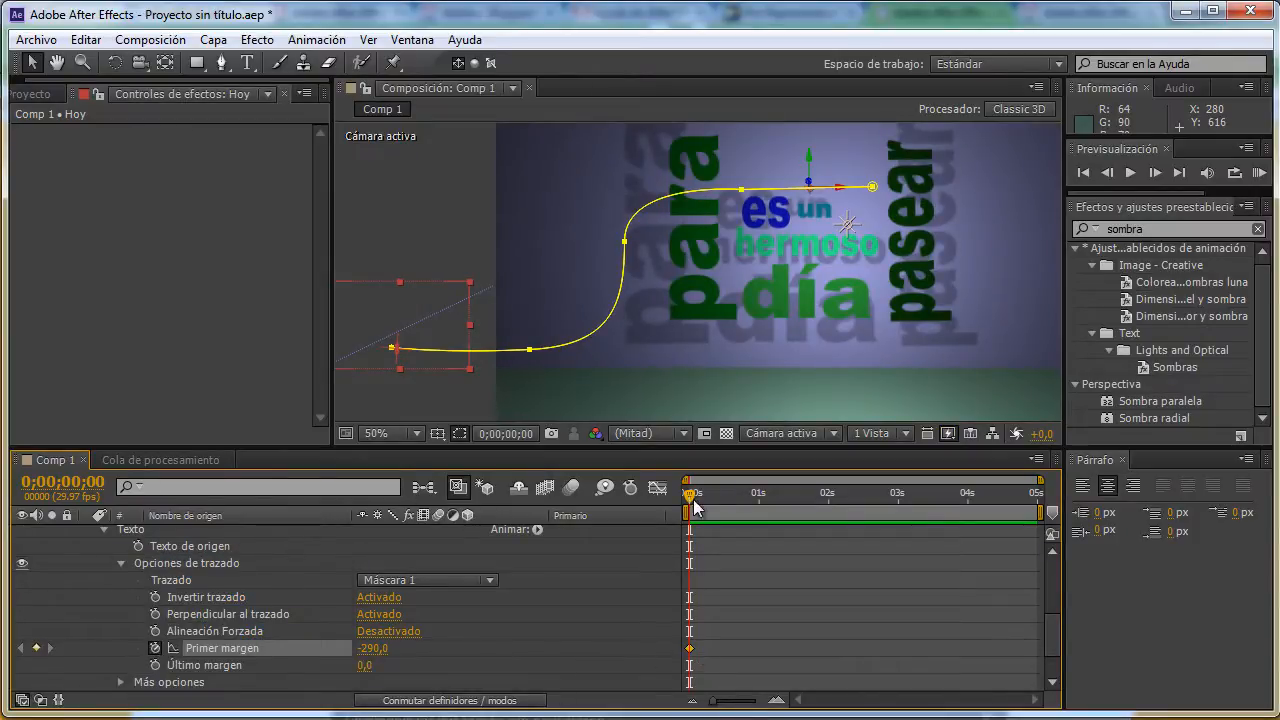
# Keyframe Hoy's first margin at 219 at time 0;00;01;01 so the word ends above "es un".
pyautogui.moveTo(757, 506); pyautogui.dragTo(765, 513)
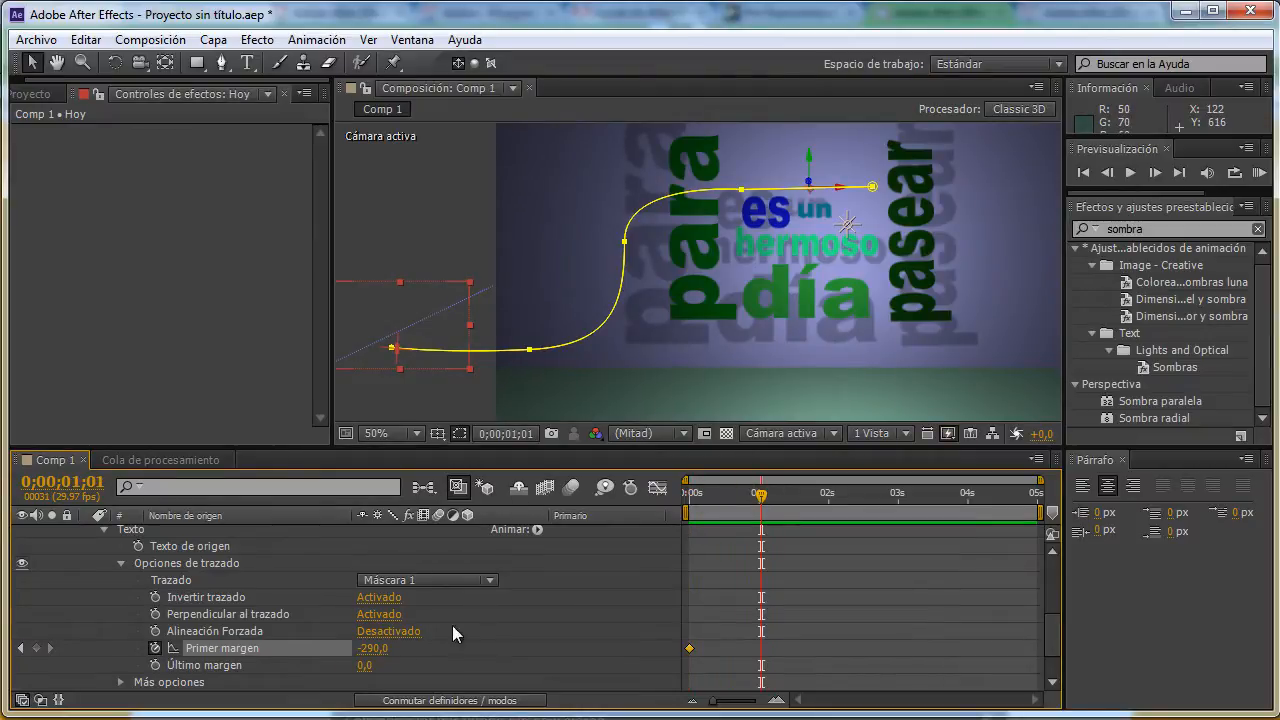
pyautogui.moveTo(370, 652); pyautogui.dragTo(814, 591)
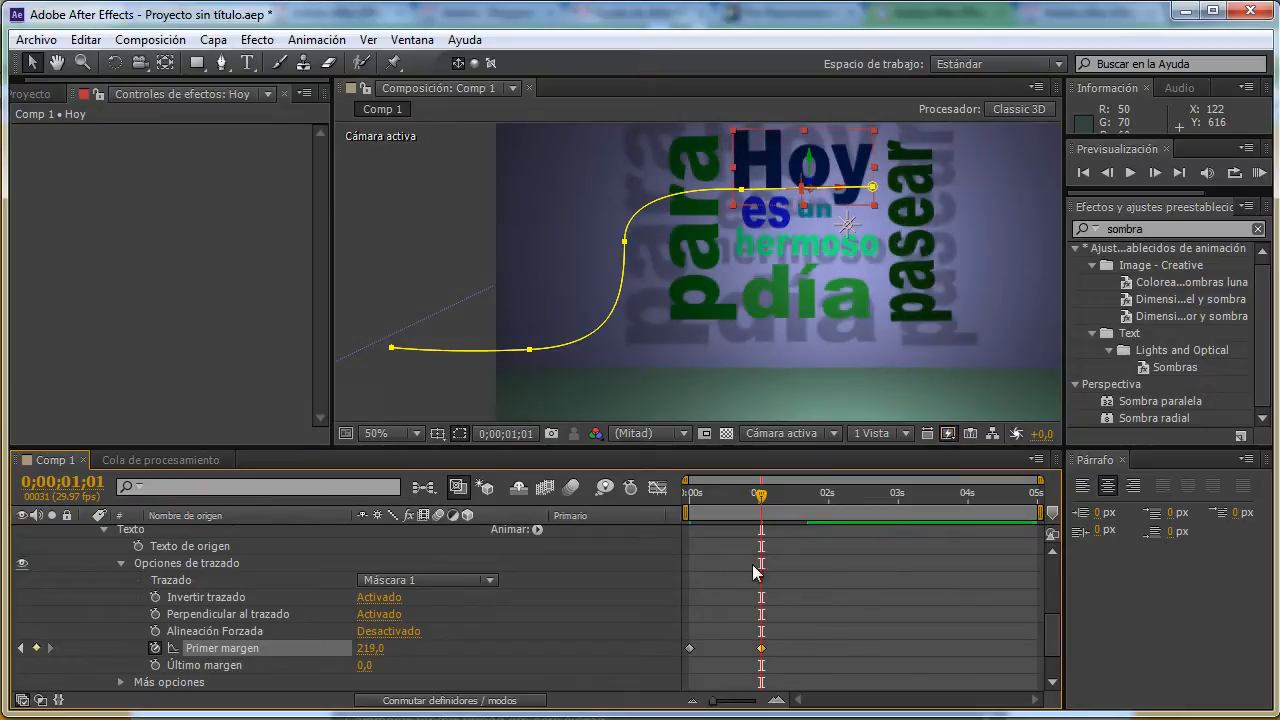
pyautogui.moveTo(760, 500); pyautogui.dragTo(761, 528)
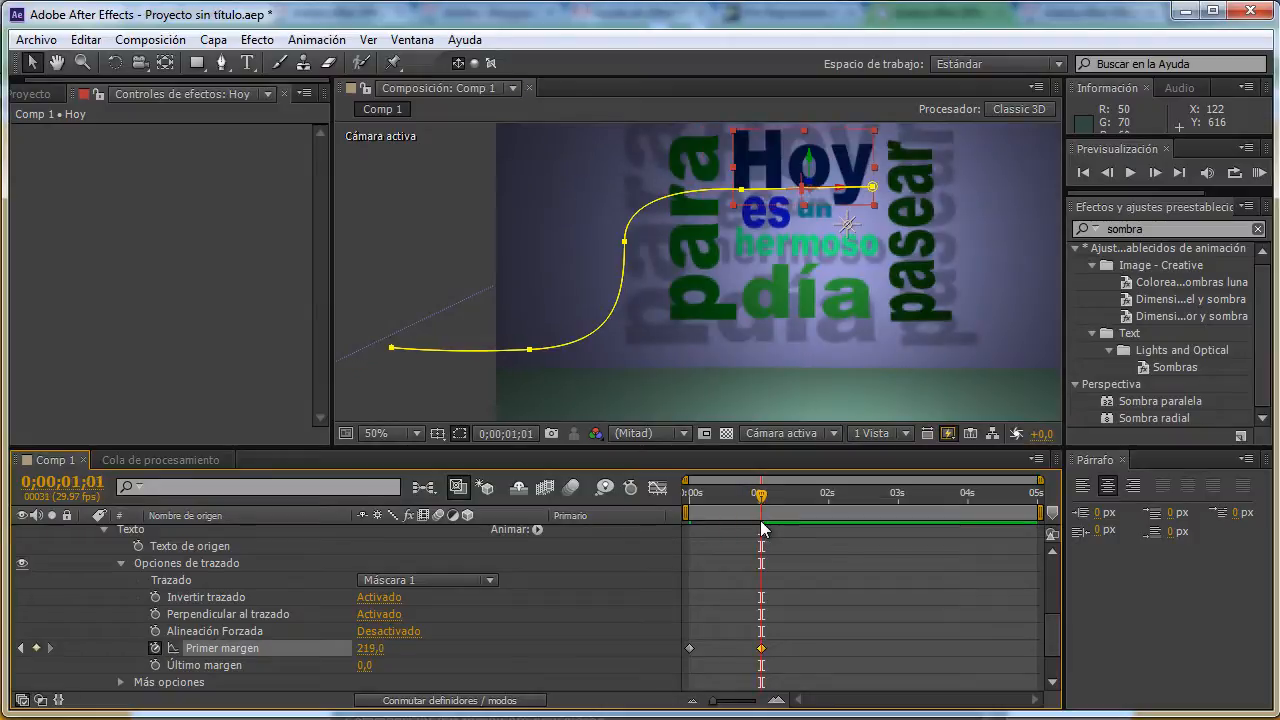
# Select the text layer es, collapse the expanded Hoy and Capa de formas 1 layers, and expand es's path options.
pyautogui.click(779, 215)
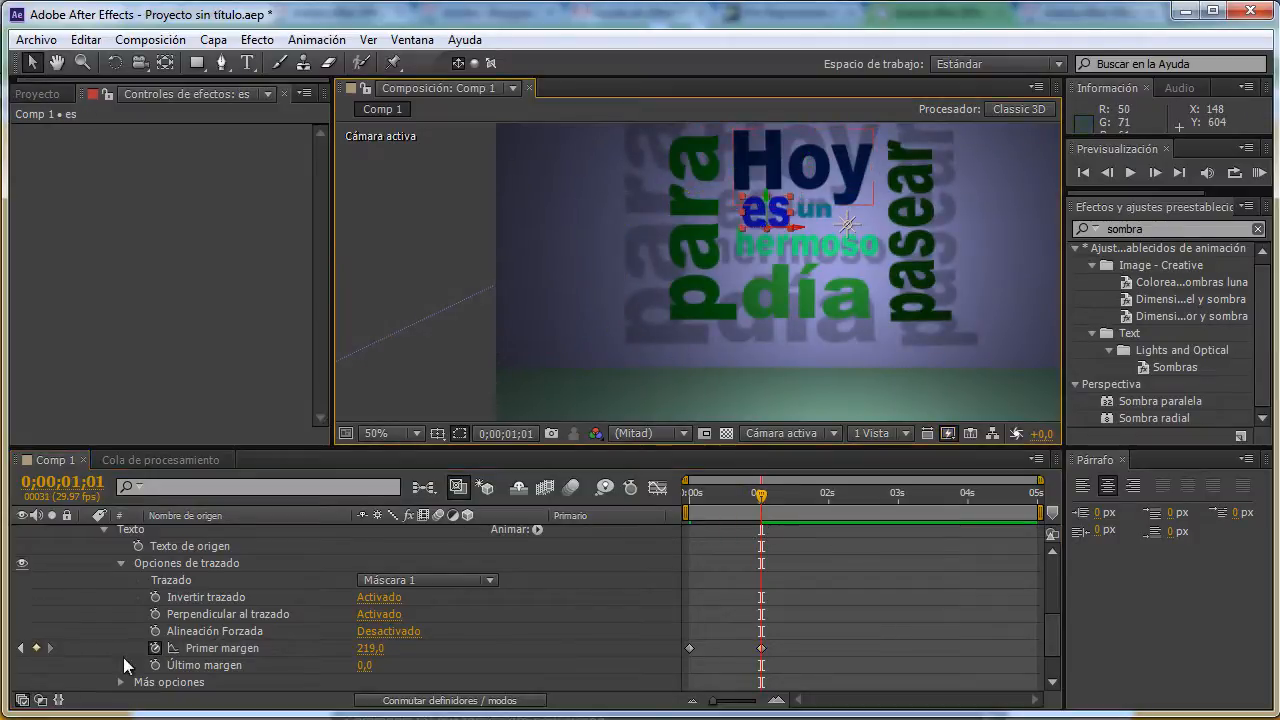
pyautogui.scroll(1, 93, 612)
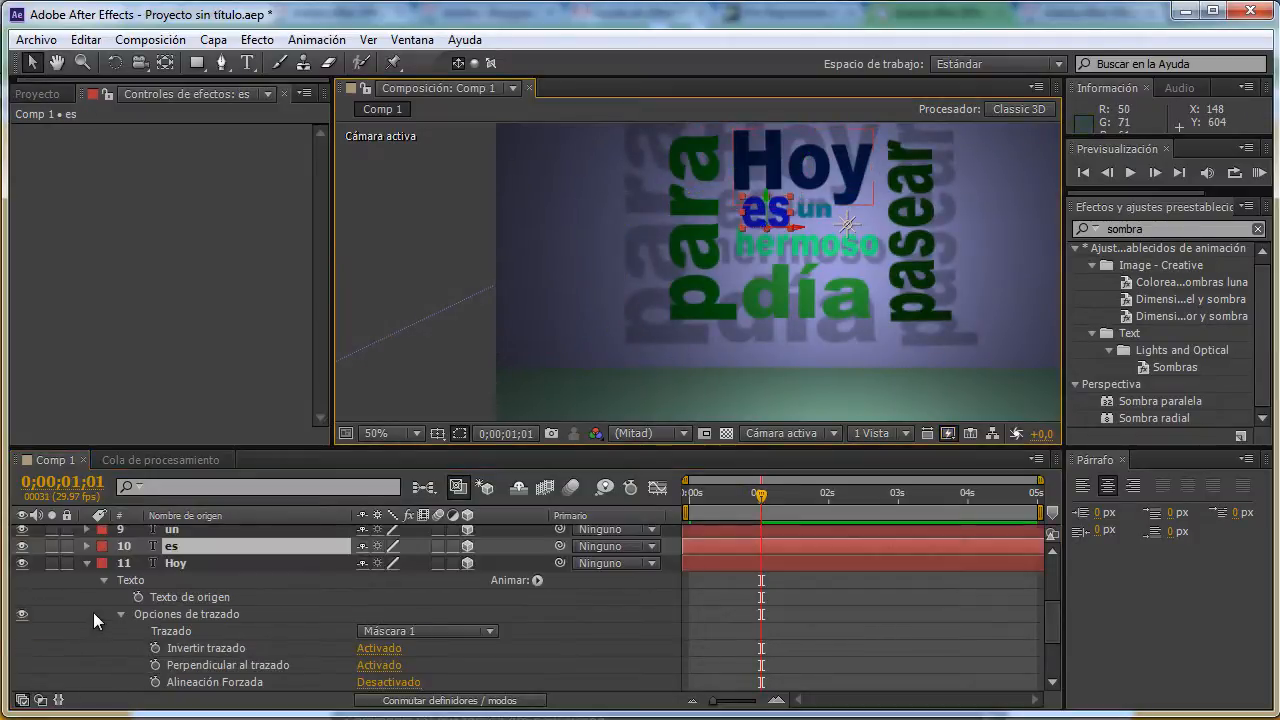
pyautogui.click(88, 561)
pyautogui.click(86, 546)
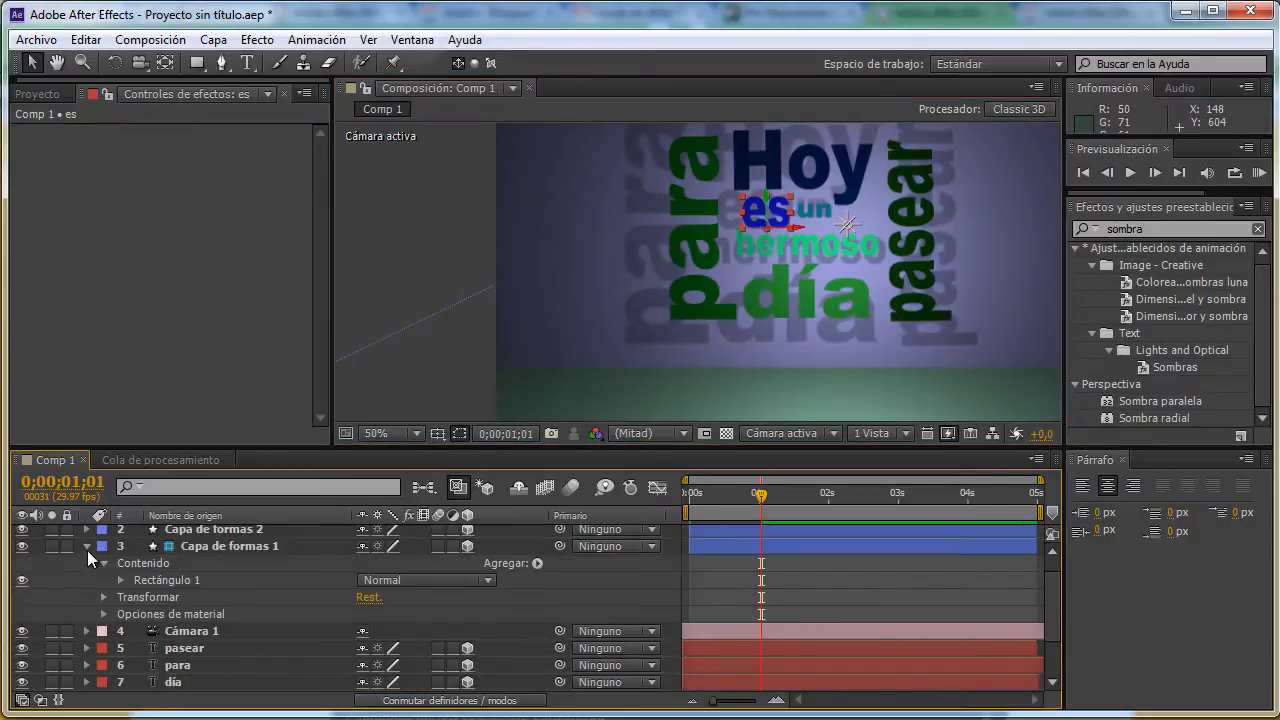
pyautogui.click(87, 545)
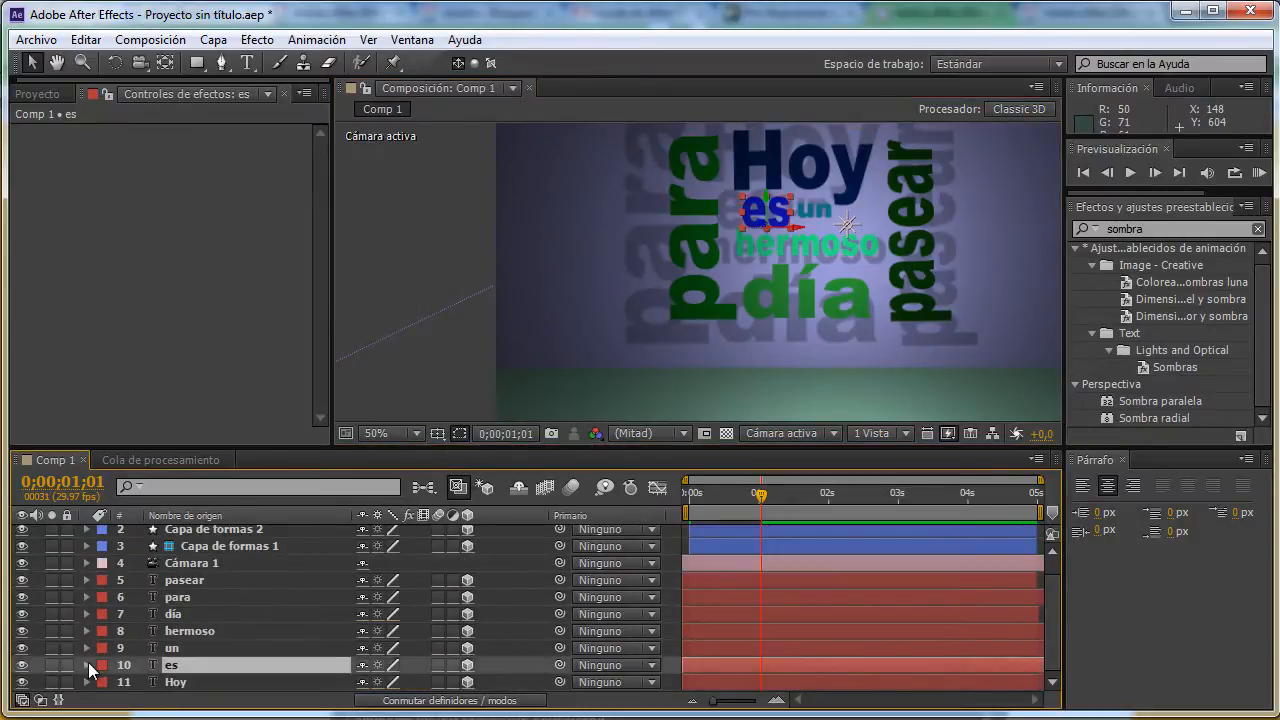
pyautogui.click(87, 665)
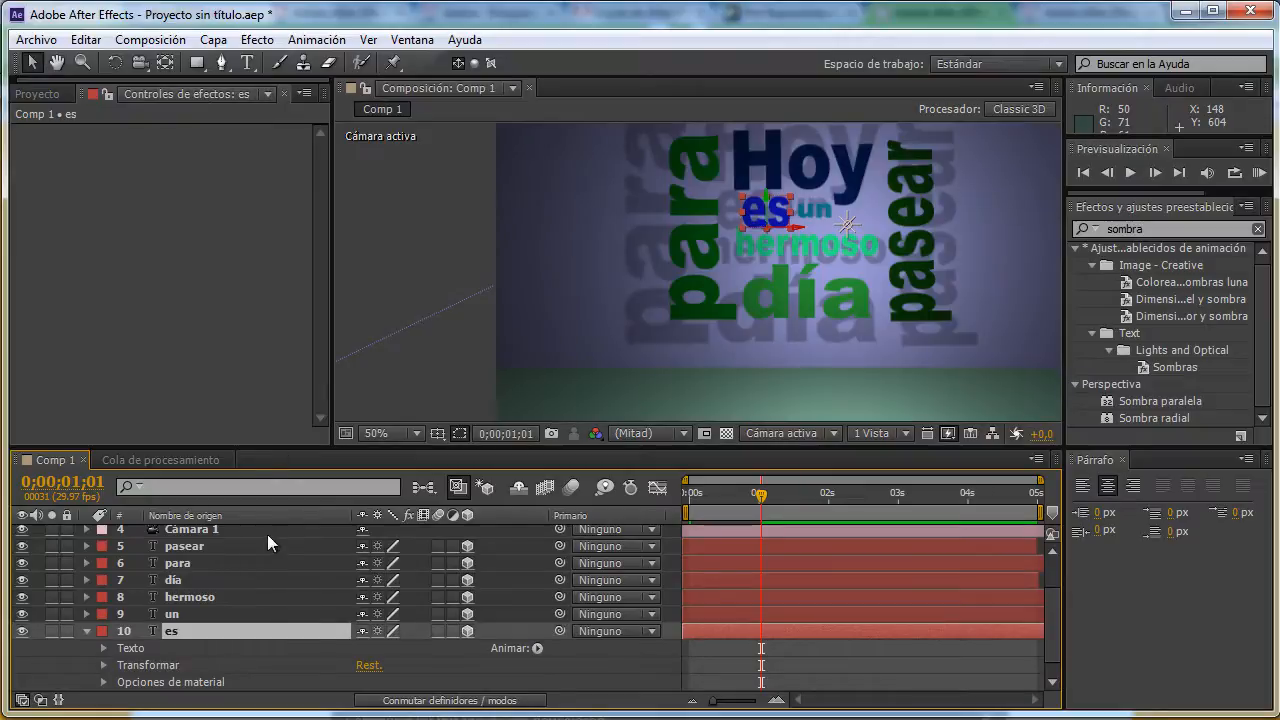
pyautogui.scroll(-1, 266, 530)
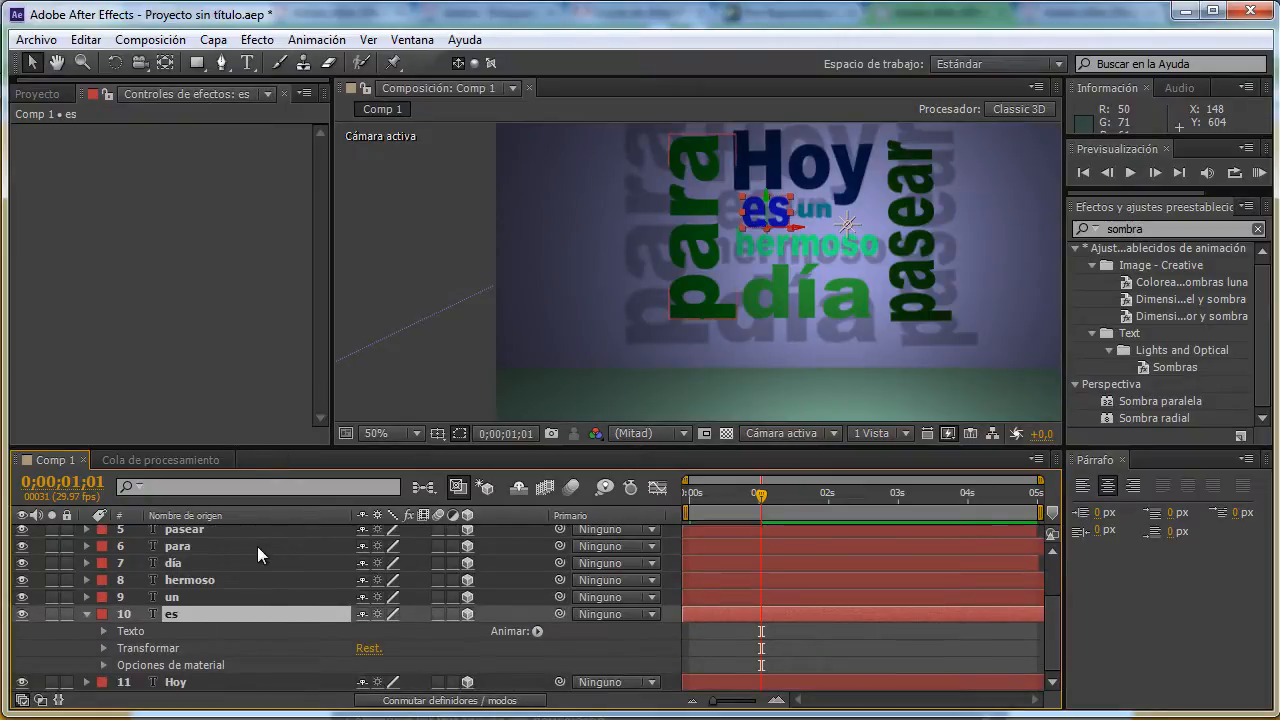
pyautogui.click(103, 630)
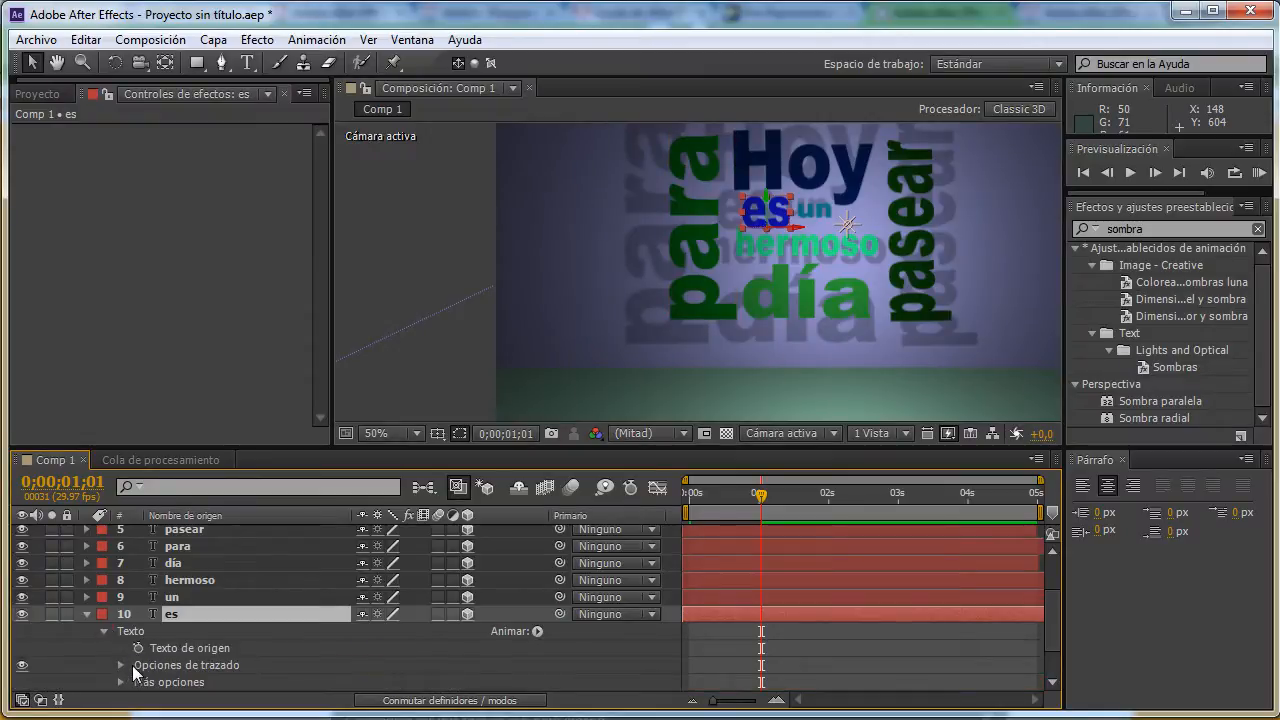
pyautogui.click(122, 665)
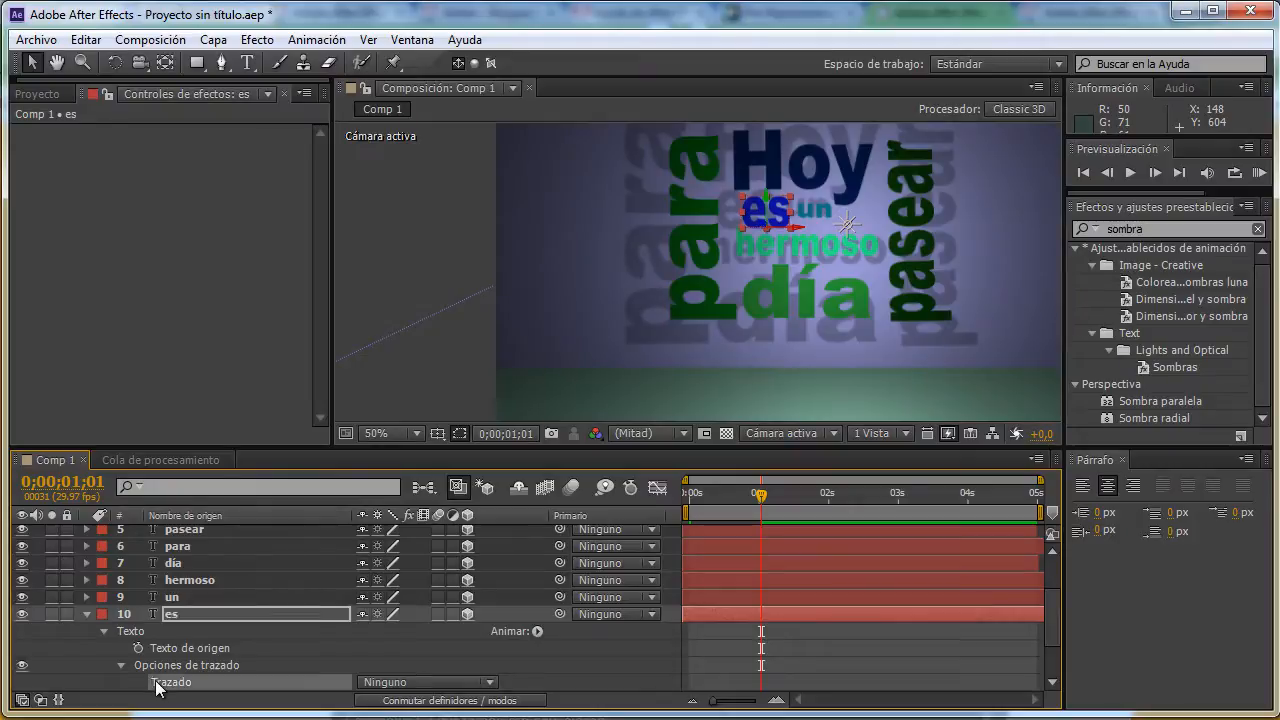
# At time 0, draw an open curved mask on es with the Pen tool from beneath the word, around "día" and "para", ending above the frame.
pyautogui.moveTo(745, 495); pyautogui.dragTo(688, 500)
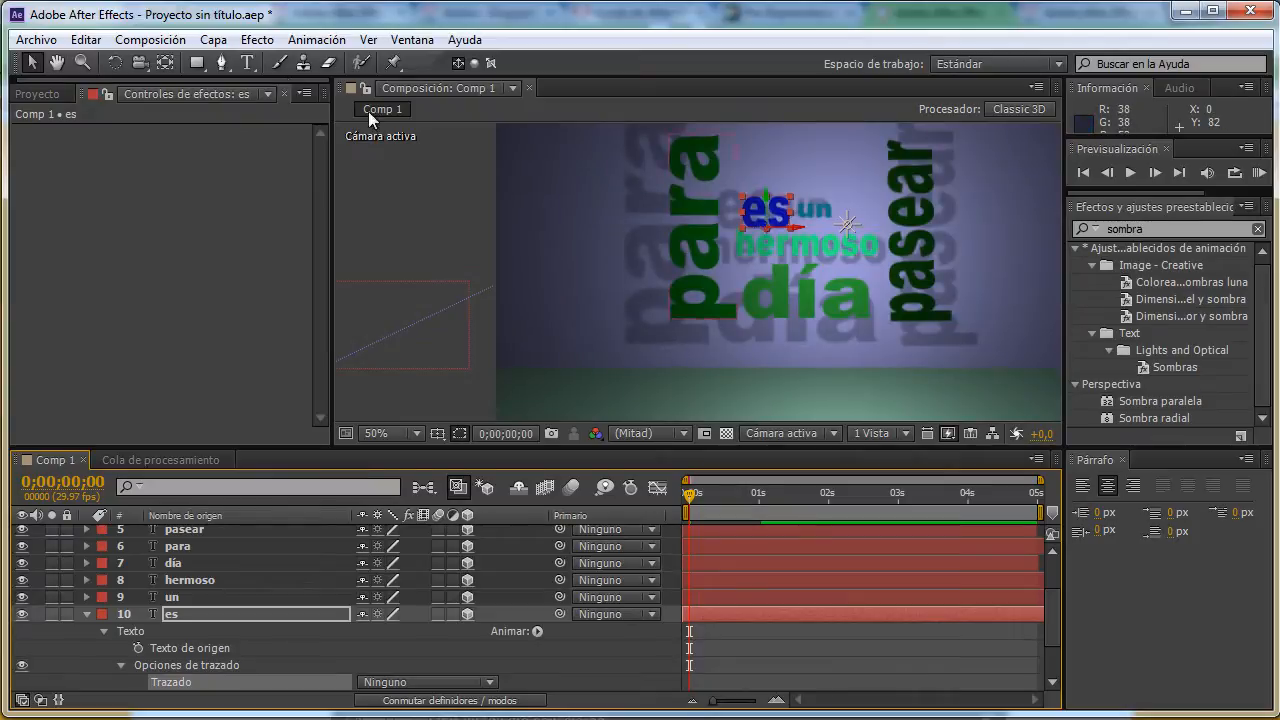
pyautogui.click(222, 64)
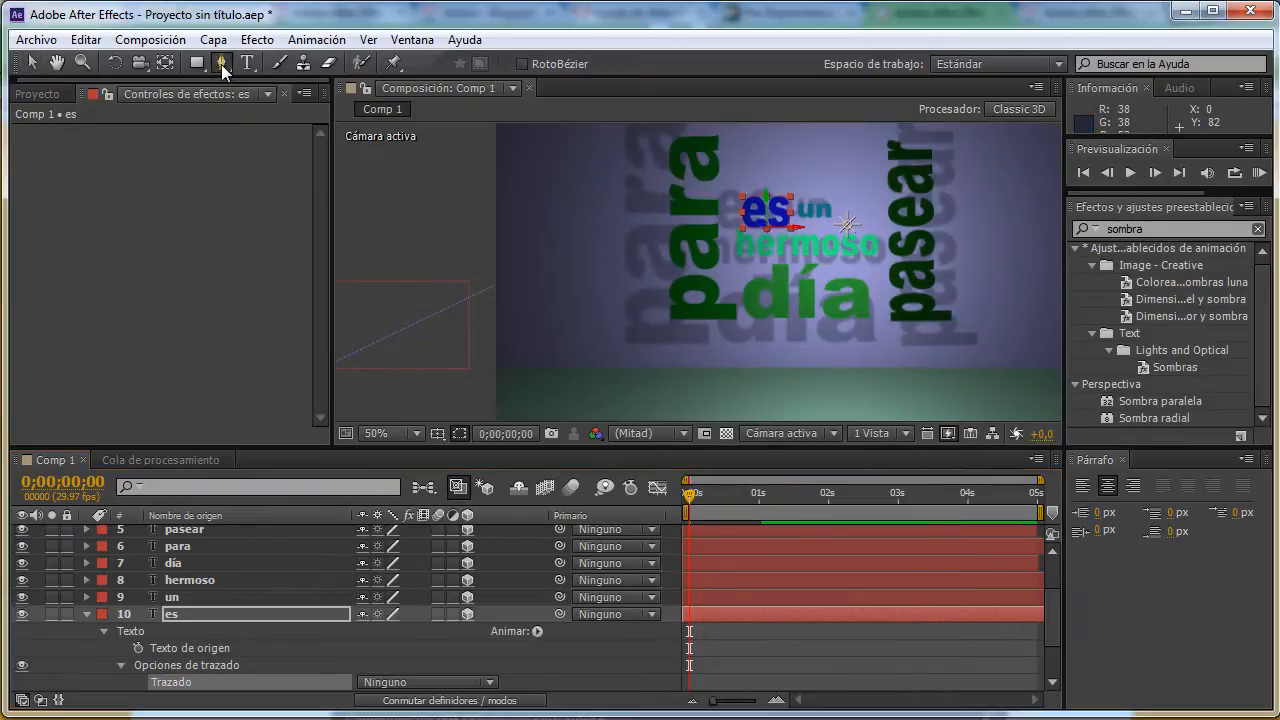
pyautogui.click(745, 229)
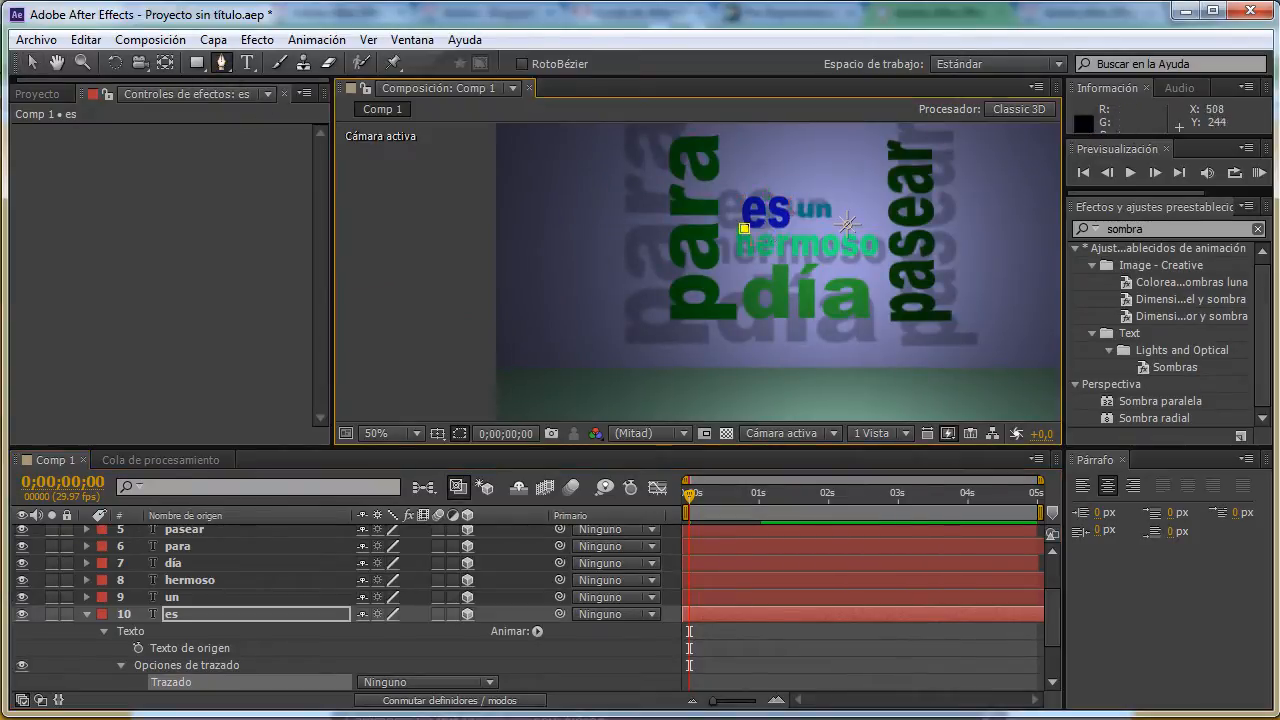
pyautogui.click(787, 228)
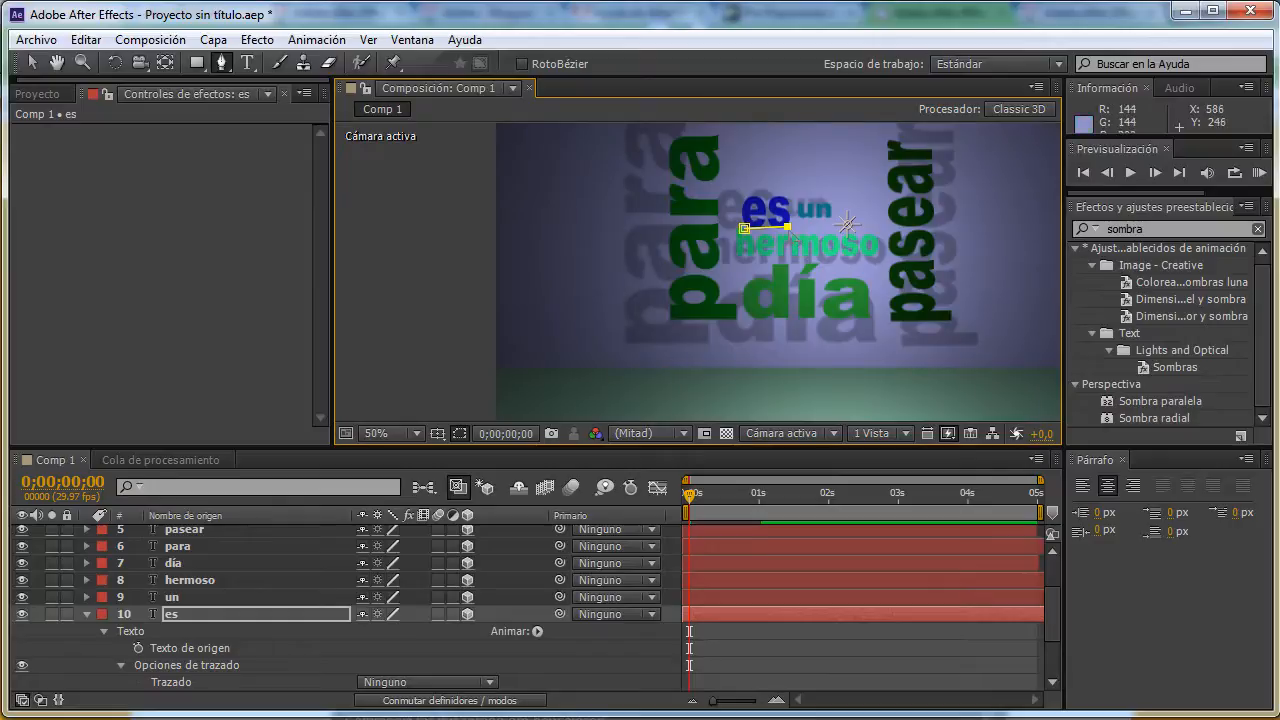
pyautogui.moveTo(888, 274); pyautogui.dragTo(889, 332)
pyautogui.moveTo(800, 332); pyautogui.dragTo(736, 334)
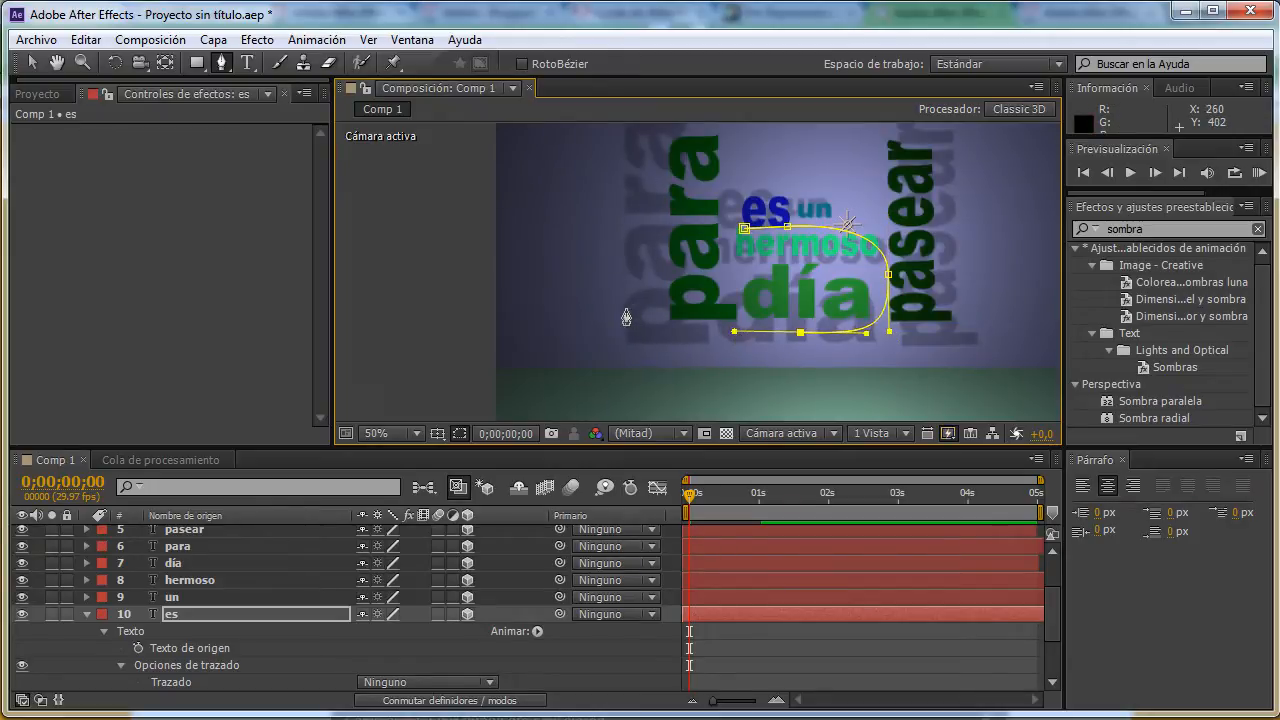
pyautogui.moveTo(625, 291); pyautogui.dragTo(626, 235)
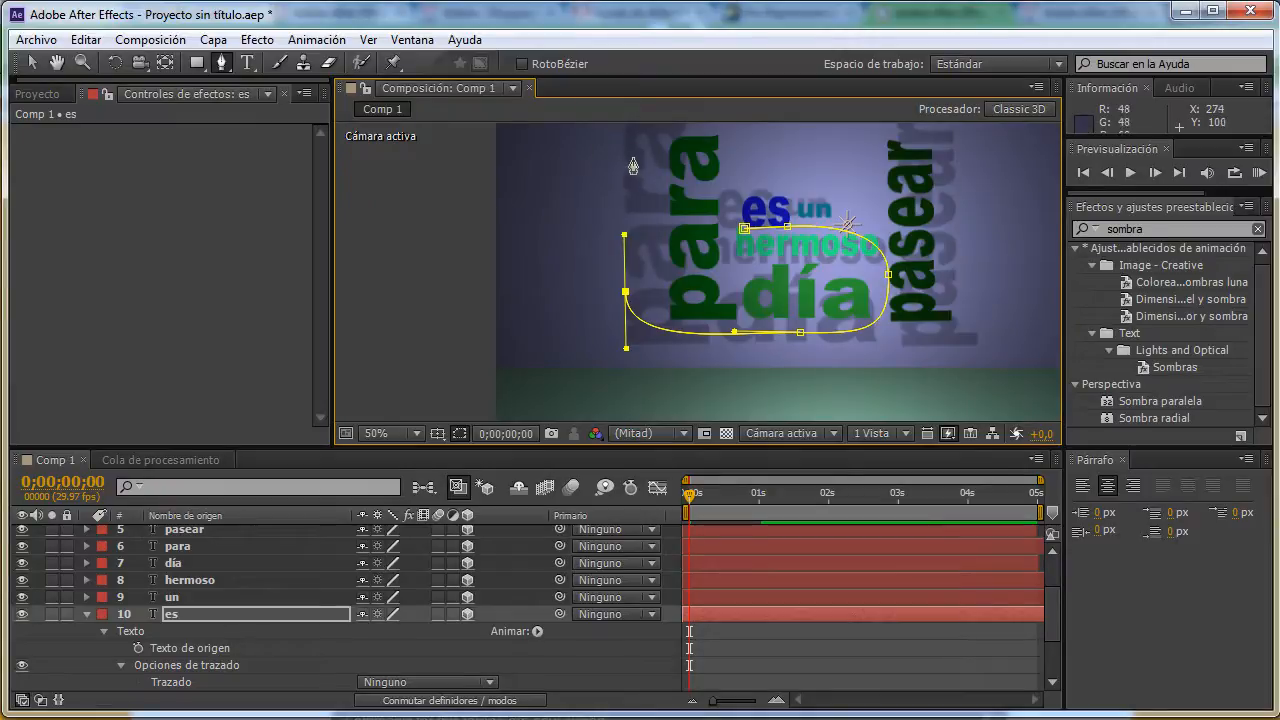
pyautogui.press(',')
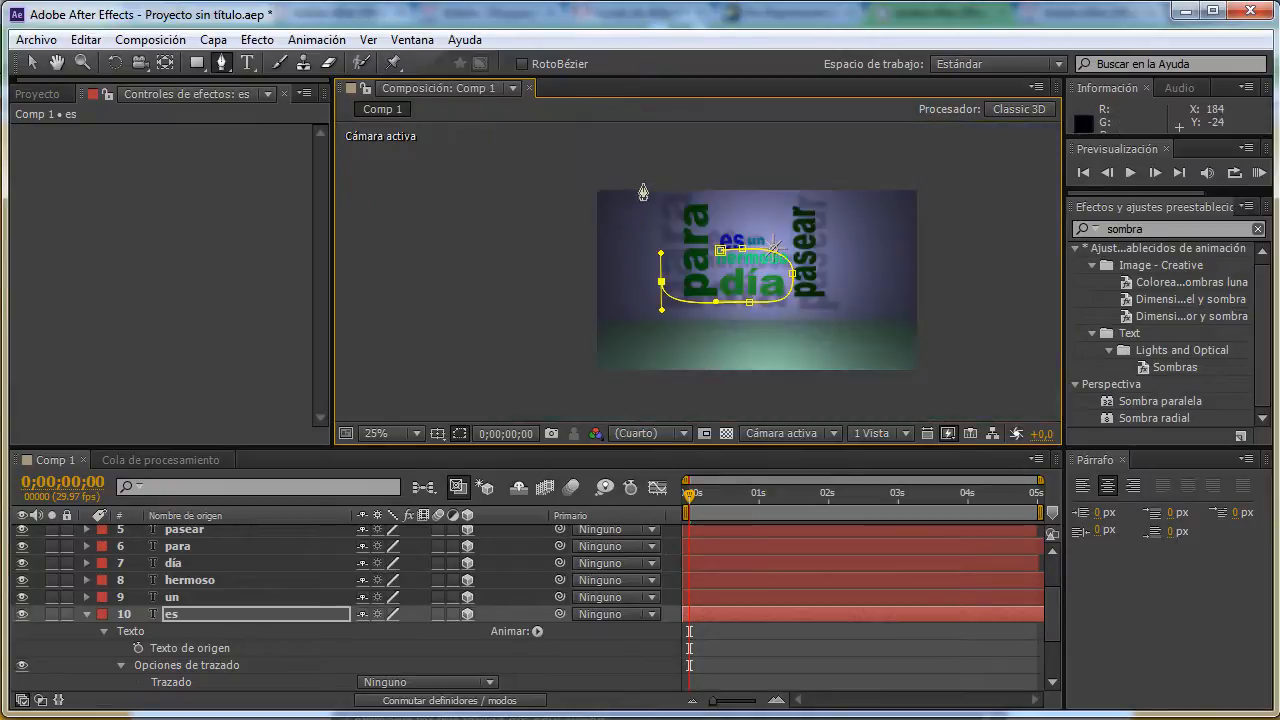
pyautogui.click(658, 178)
# Move the mask's second point slightly down so the segment beneath "es" is level.
pyautogui.click(31, 62)
pyautogui.scroll(1, 805, 272)
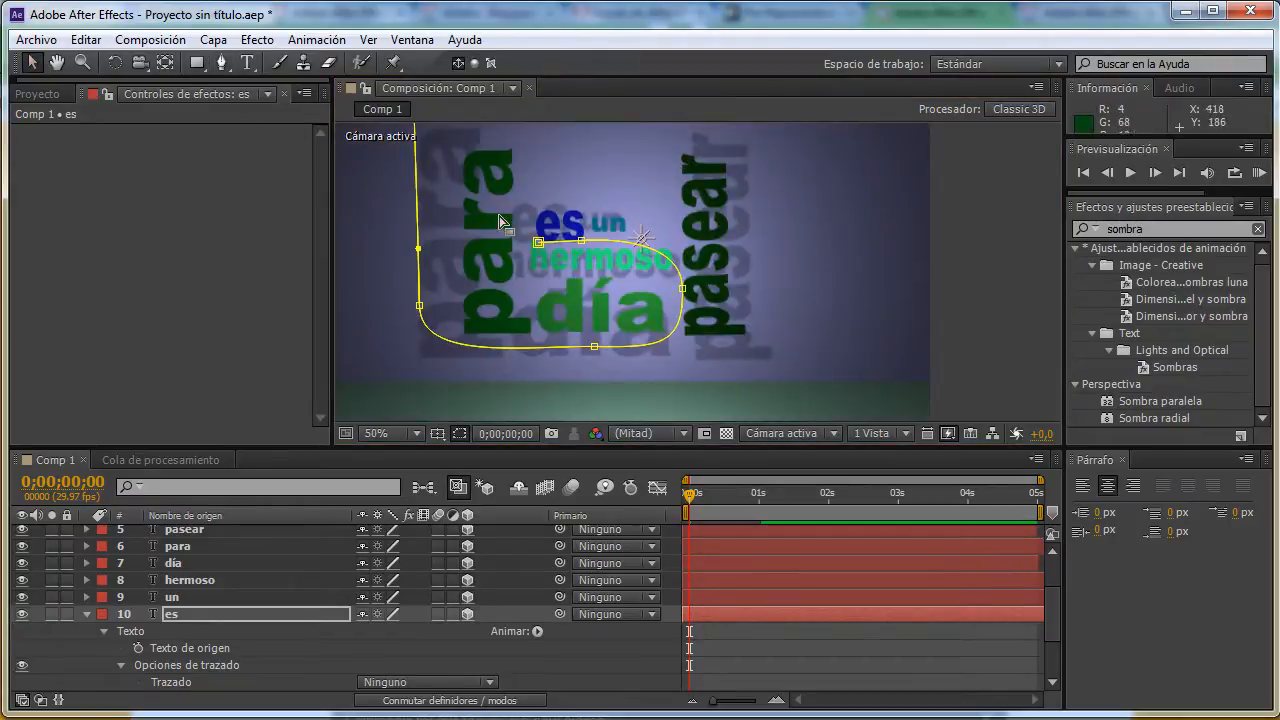
pyautogui.press('.')
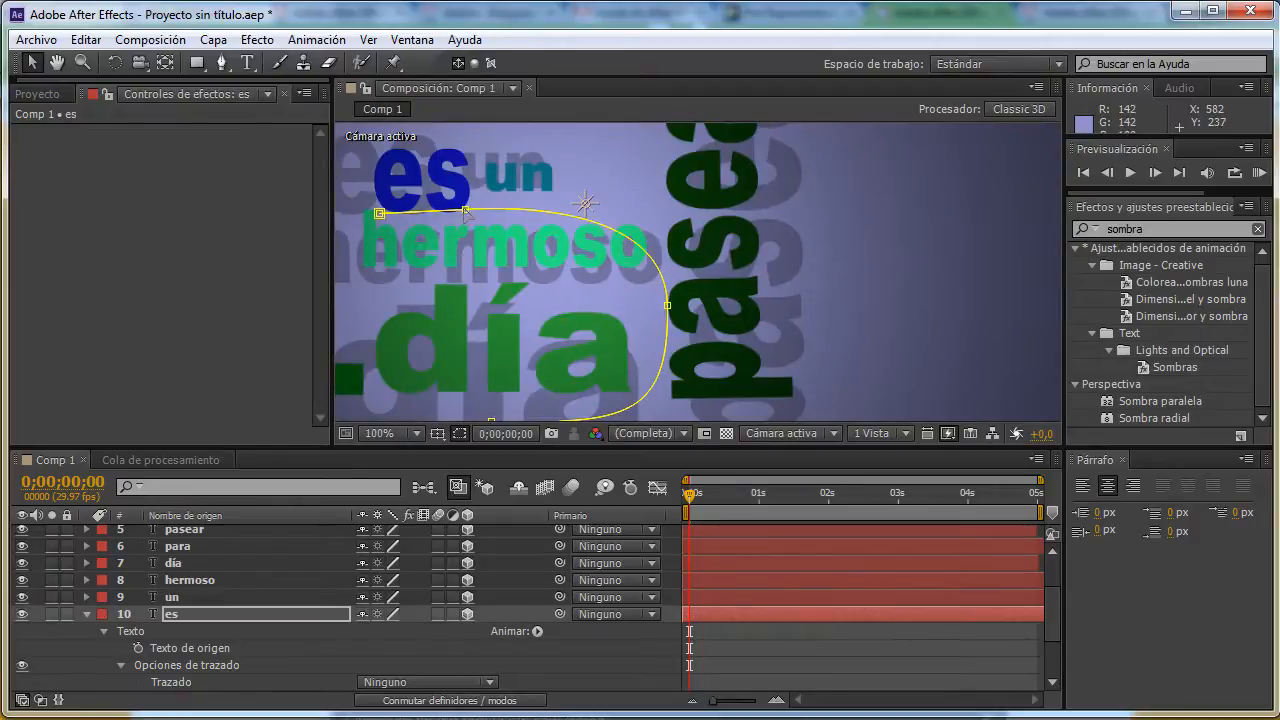
pyautogui.click(463, 211)
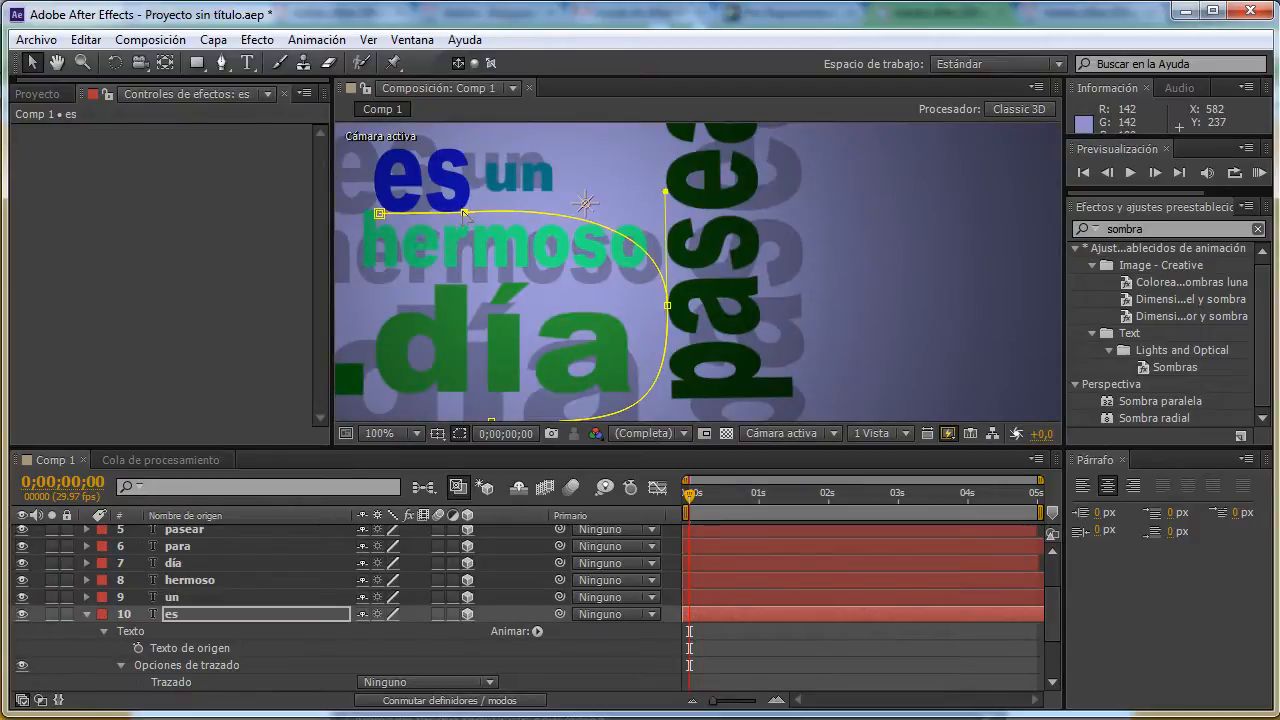
pyautogui.scroll(-2, 637, 344)
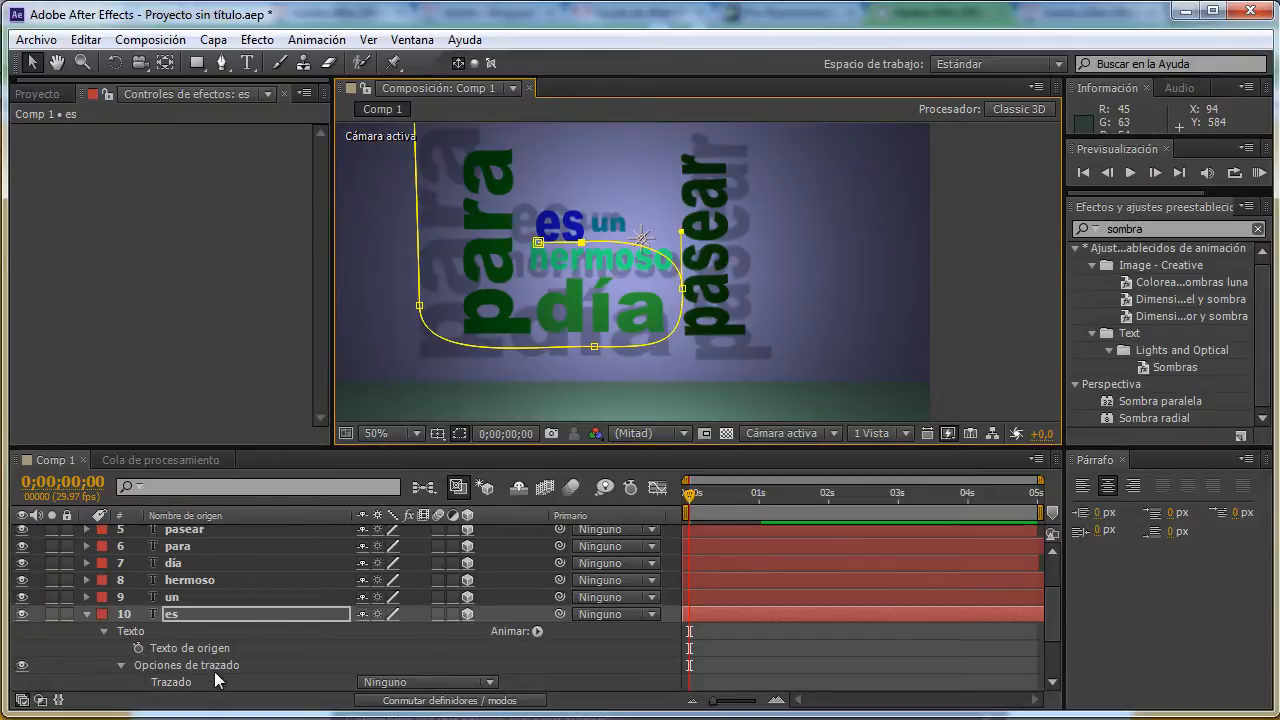
# Assign Máscara 1 as the text path of layer es.
pyautogui.click(438, 683)
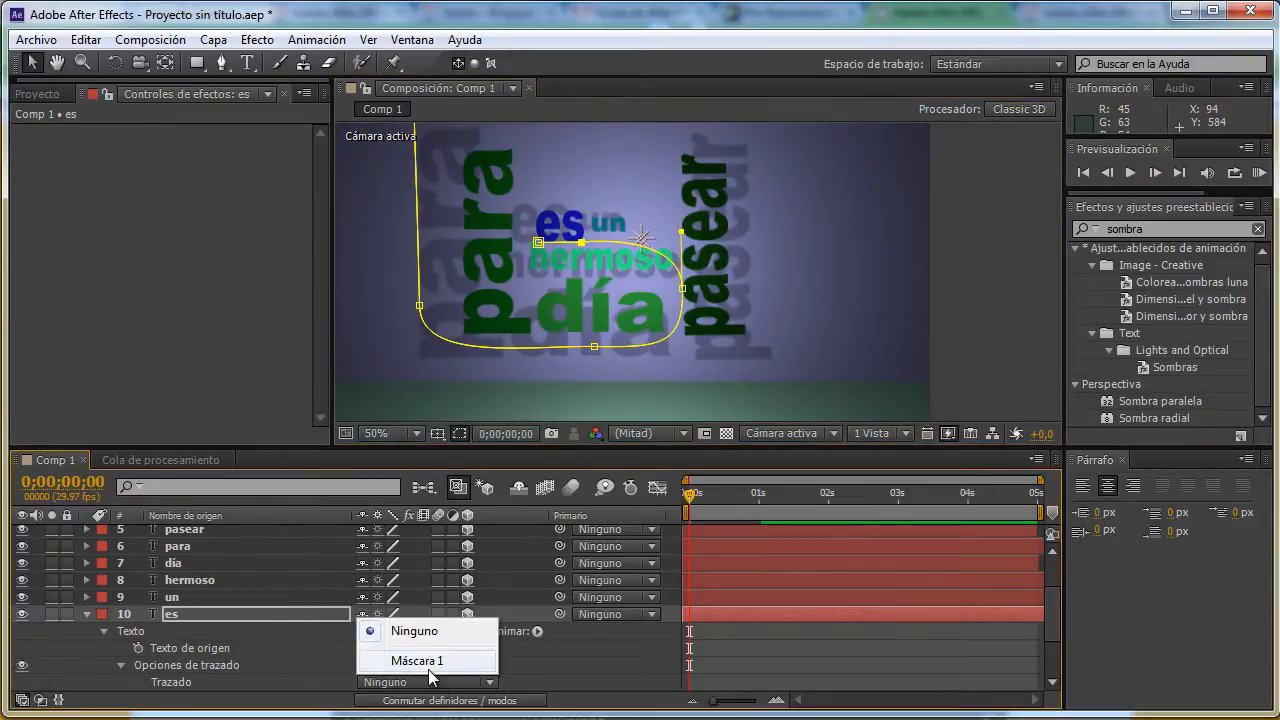
pyautogui.click(417, 661)
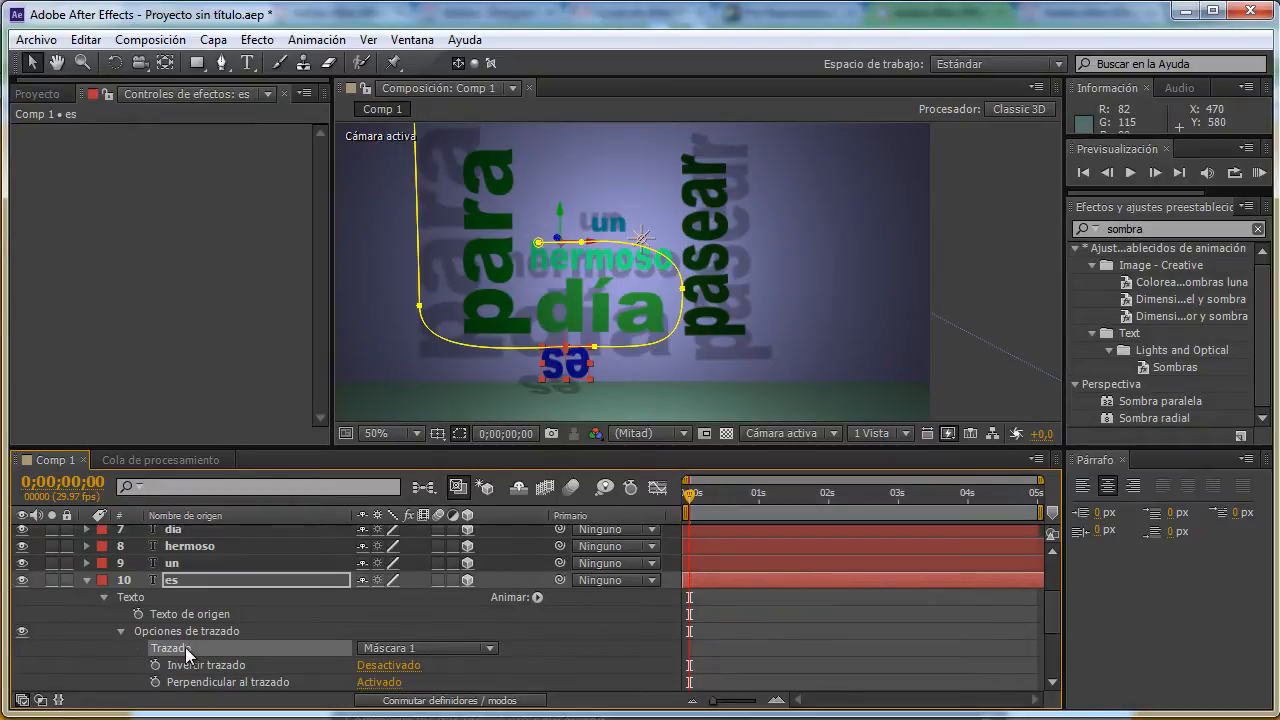
pyautogui.scroll(-1, 187, 653)
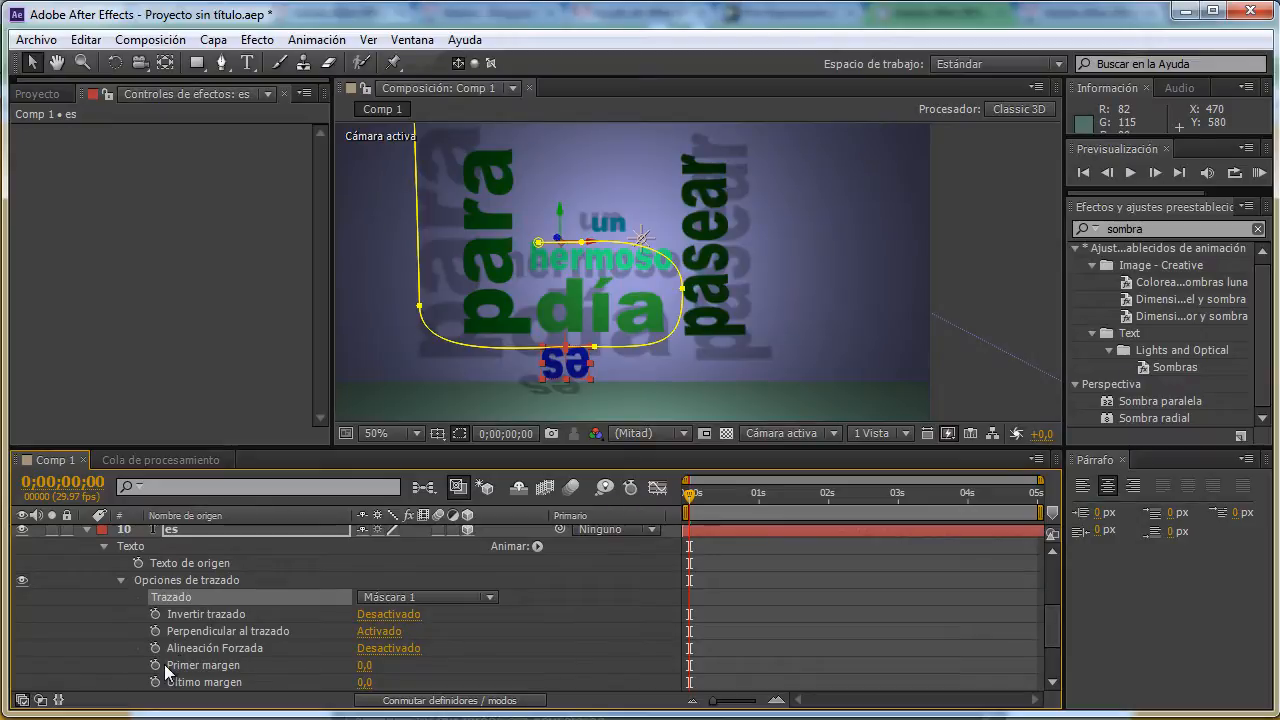
# Keyframe es's first margin at 605 at 0 seconds so the word starts above the frame.
pyautogui.click(156, 666)
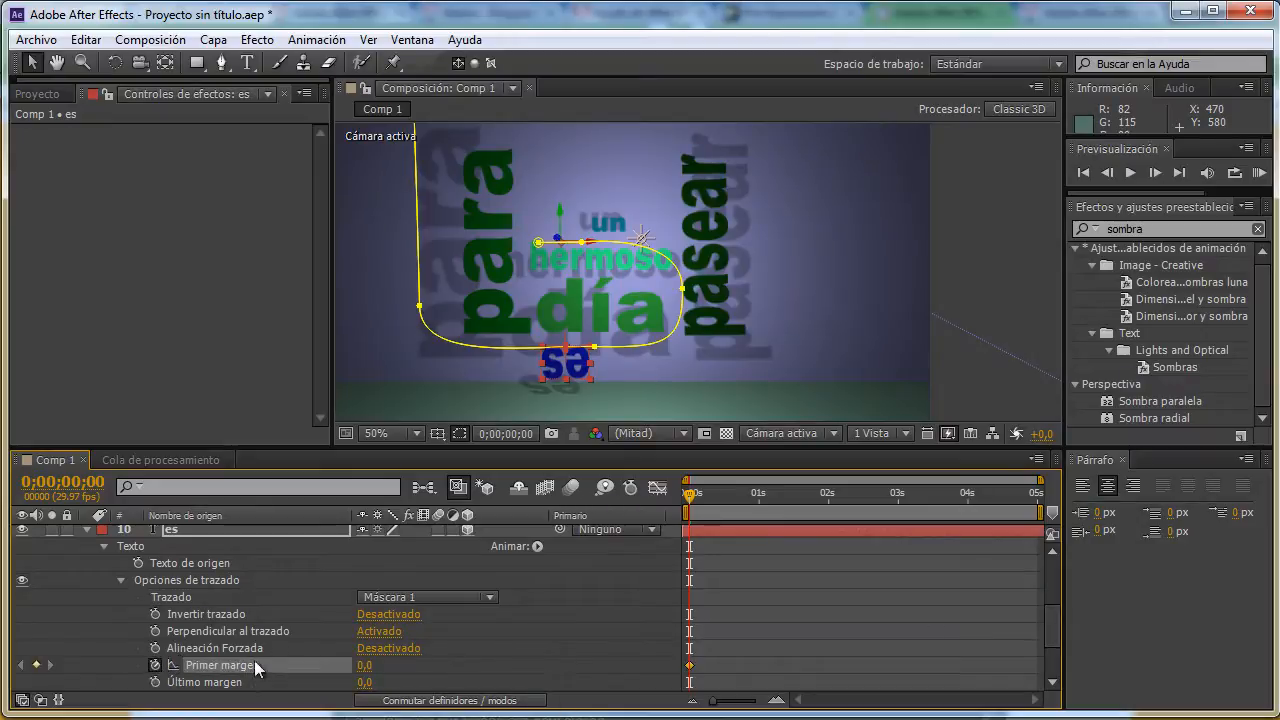
pyautogui.click(689, 665)
pyautogui.moveTo(366, 665); pyautogui.dragTo(980, 606)
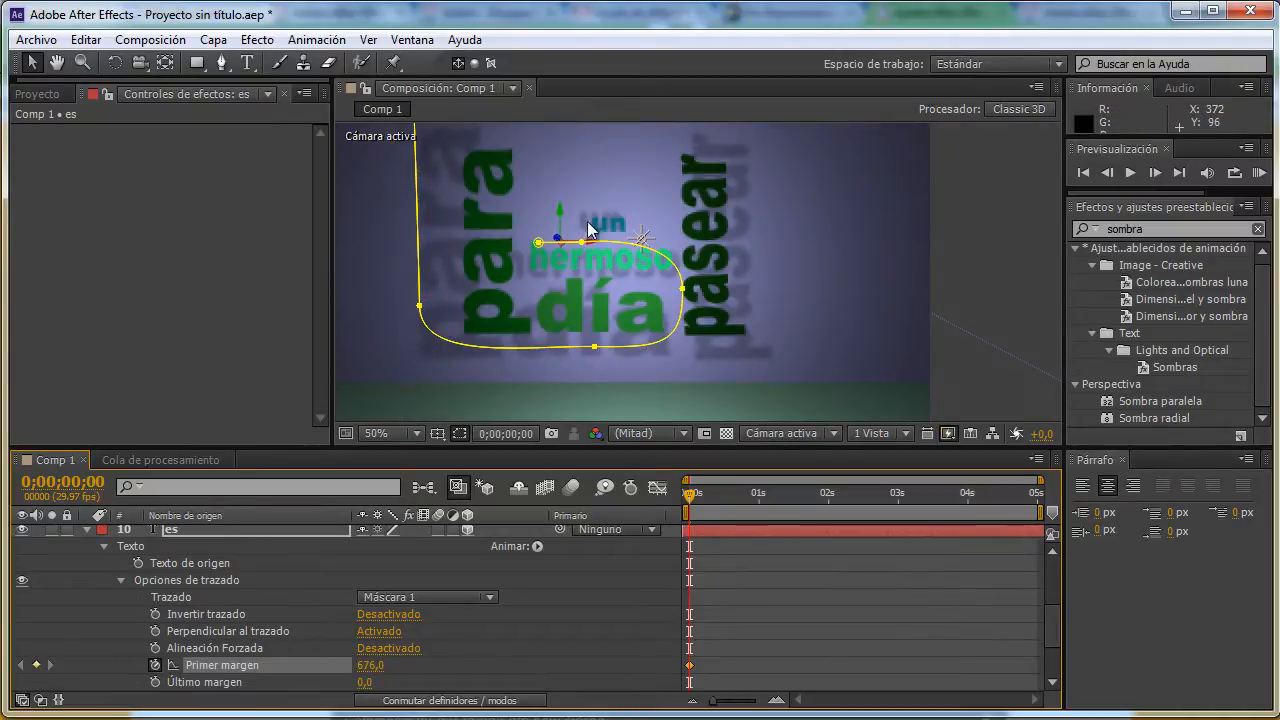
pyautogui.scroll(-2, 588, 228)
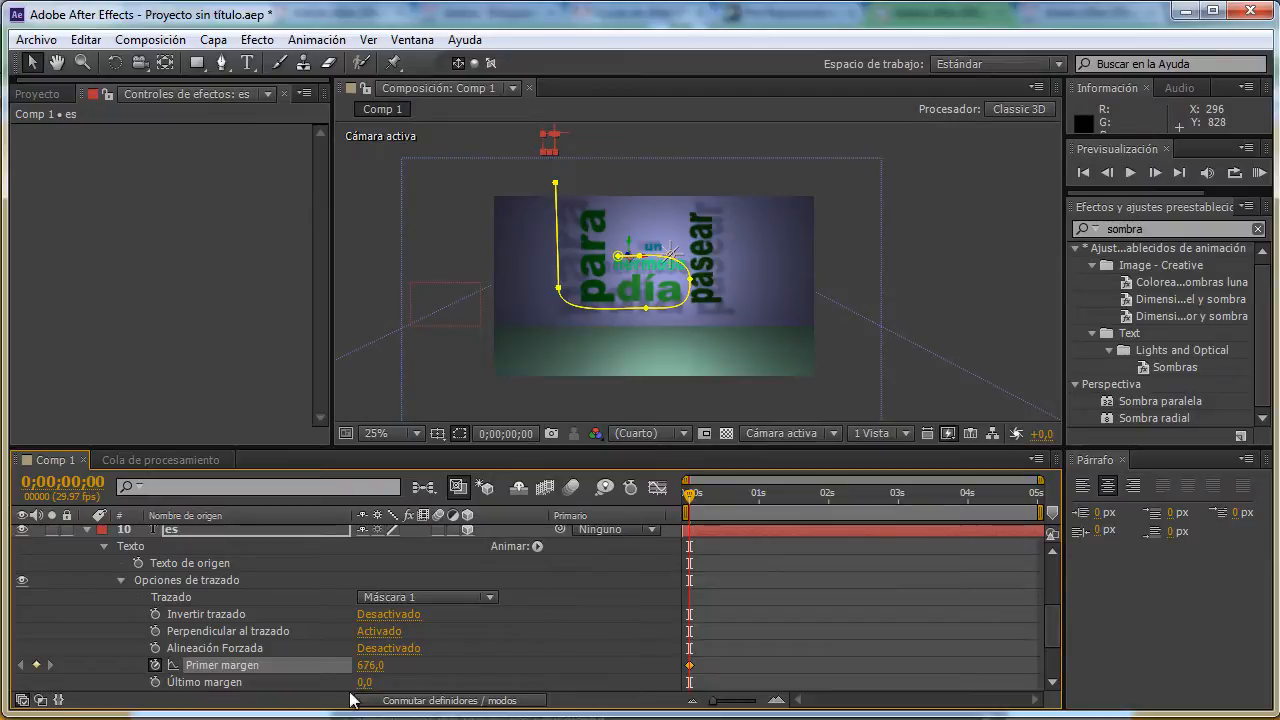
pyautogui.moveTo(369, 659); pyautogui.dragTo(323, 682)
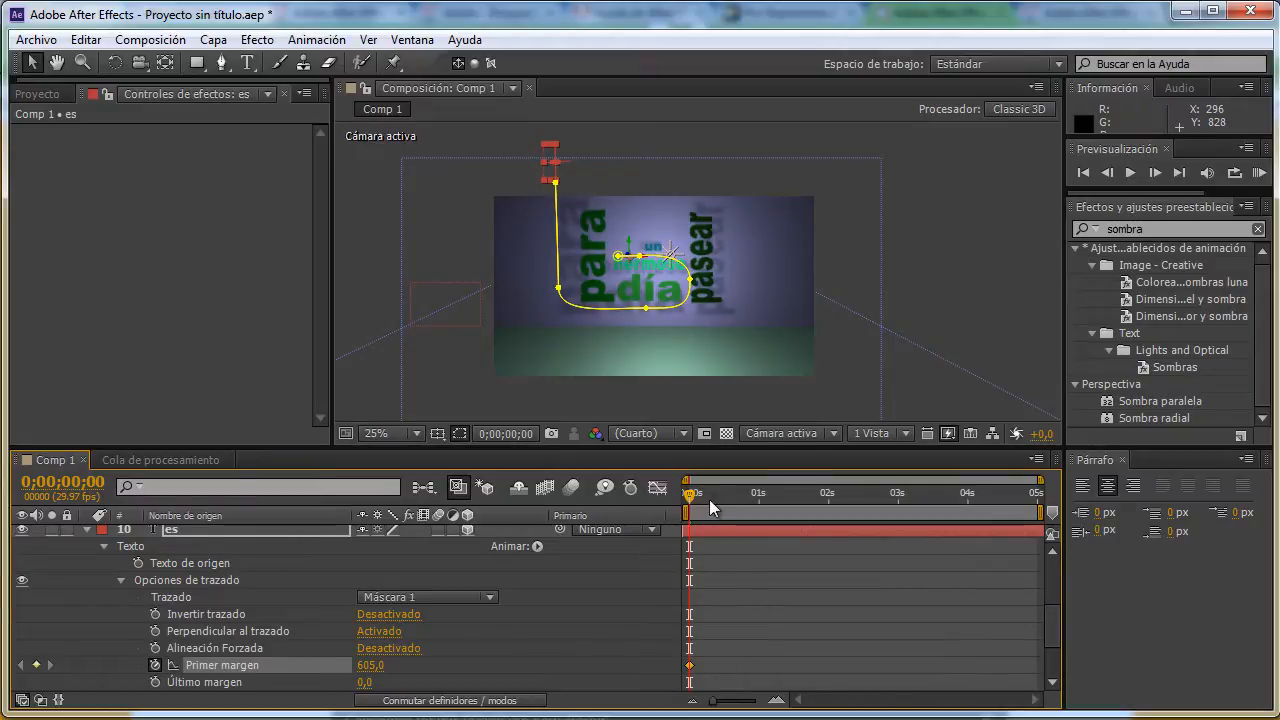
# Keyframe es's first margin at -497 at time 0;00;01;00 so the word ends beside "un".
pyautogui.moveTo(690, 494); pyautogui.dragTo(758, 510)
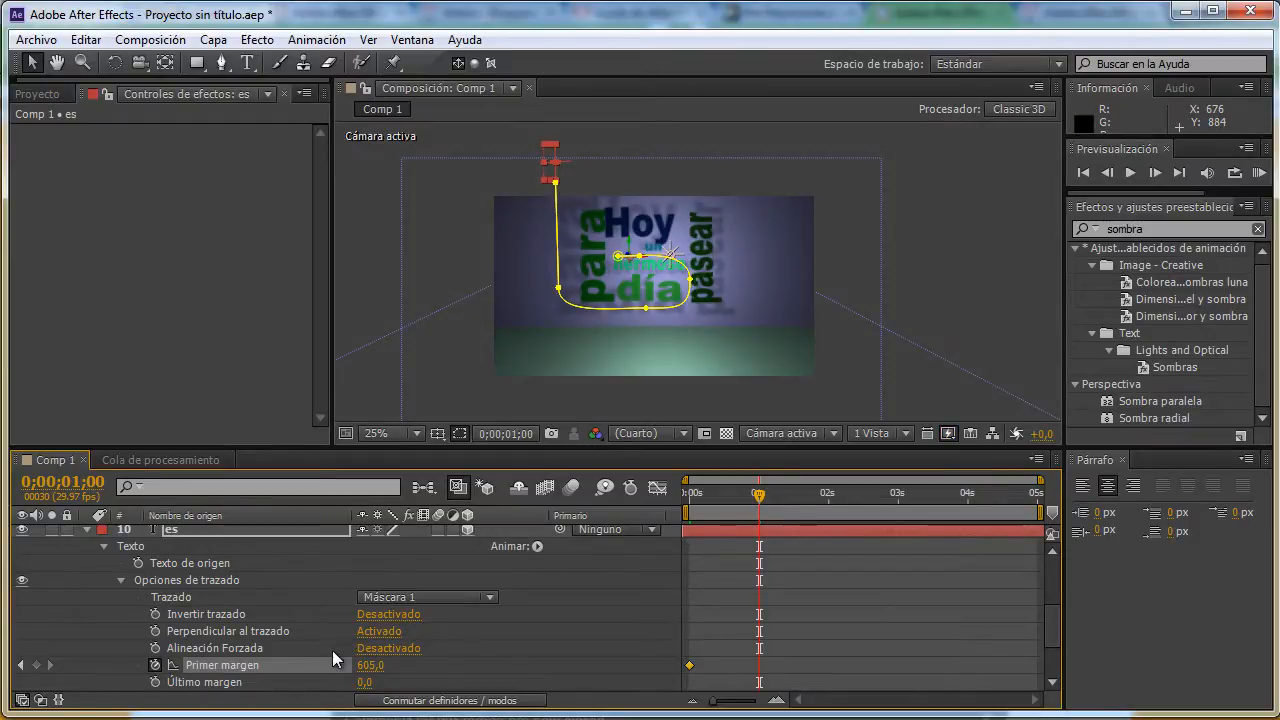
pyautogui.moveTo(370, 668); pyautogui.dragTo(231, 672)
pyautogui.moveTo(335, 667); pyautogui.dragTo(286, 667)
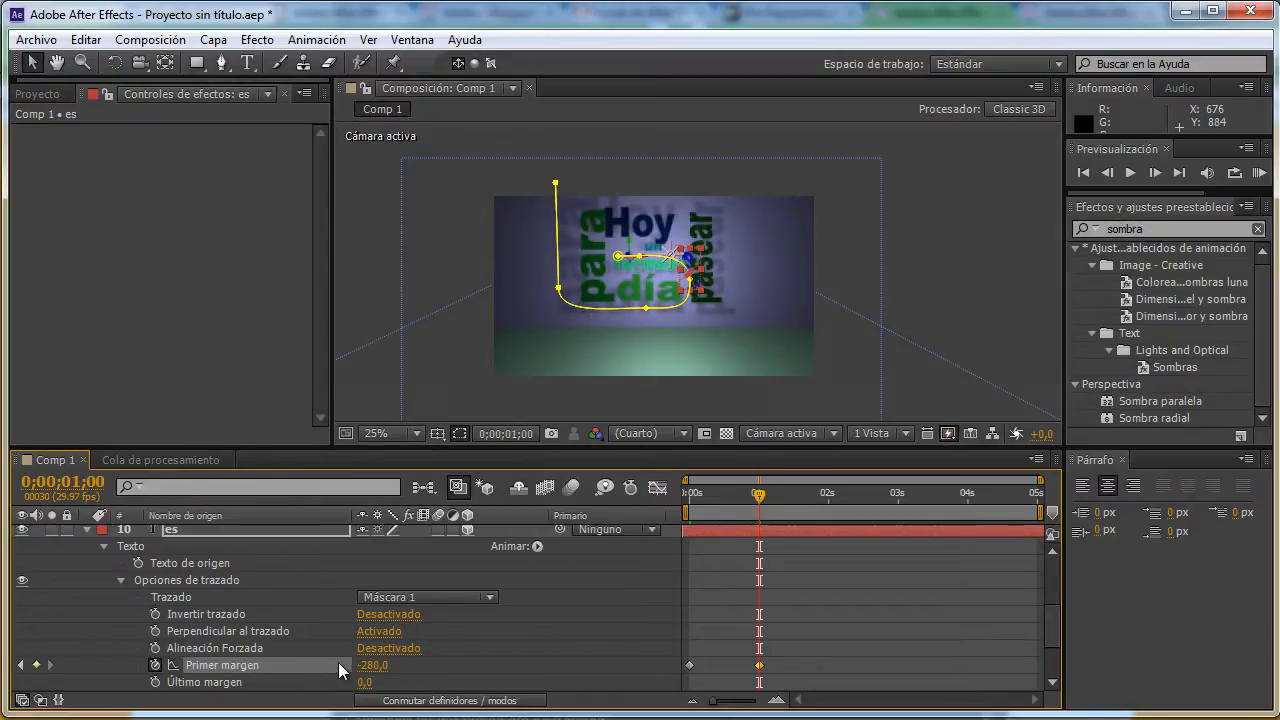
pyautogui.moveTo(370, 667); pyautogui.dragTo(170, 683)
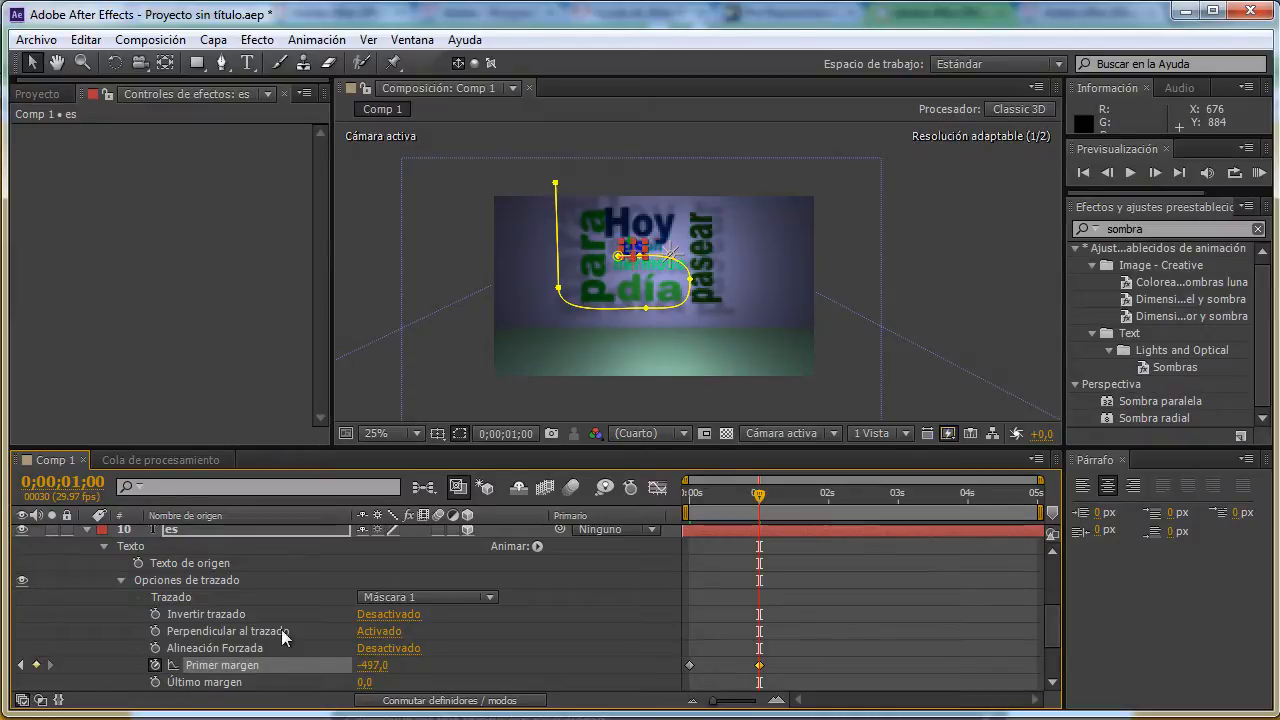
pyautogui.scroll(2, 648, 222)
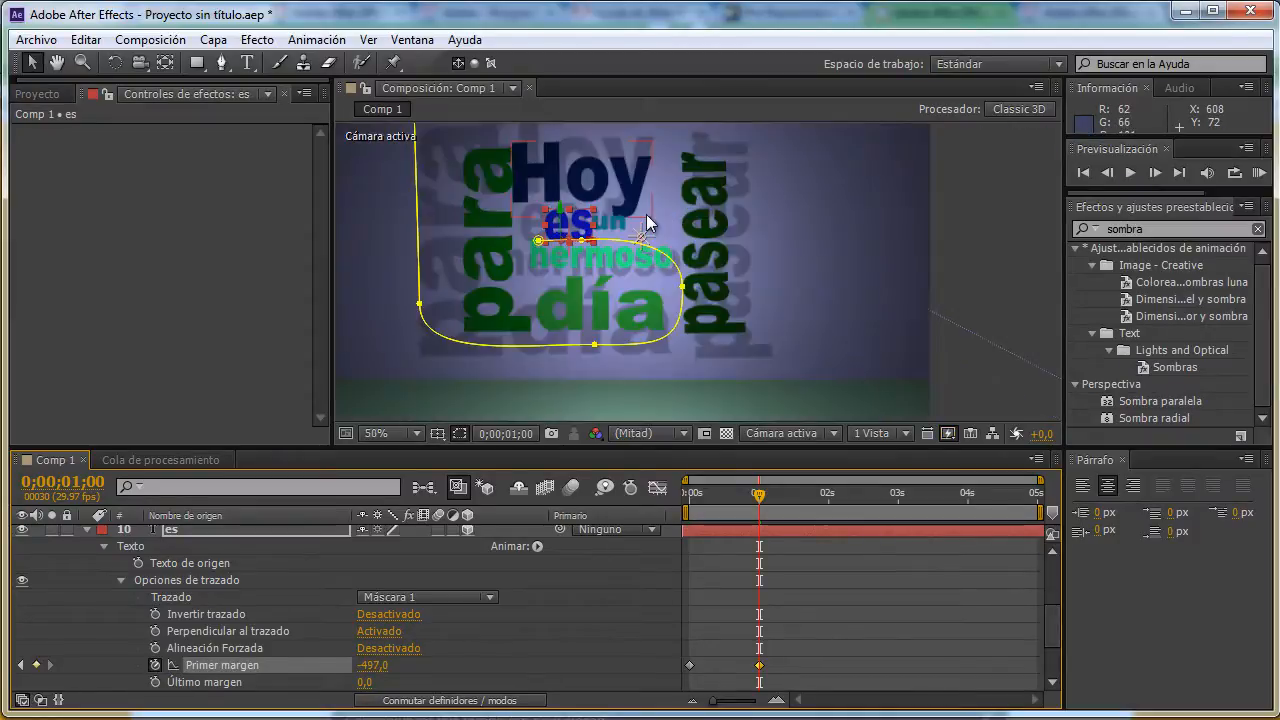
pyautogui.moveTo(631, 285); pyautogui.dragTo(664, 335)
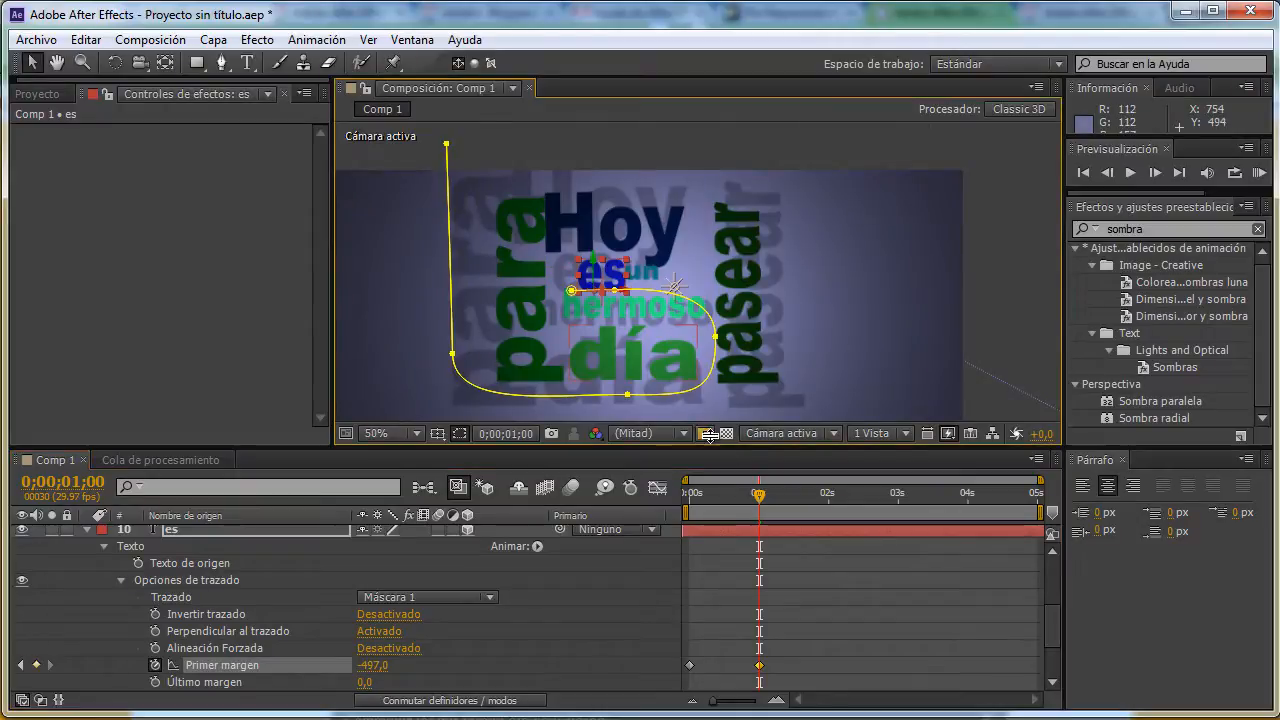
# Scrub the timeline between 0;00;00;16 and 0;00;01;01 to review how the words travel along their paths into place.
pyautogui.moveTo(759, 494)
pyautogui.mouseDown()
pyautogui.moveTo(678, 513)
pyautogui.moveTo(771, 508)
pyautogui.mouseUp()
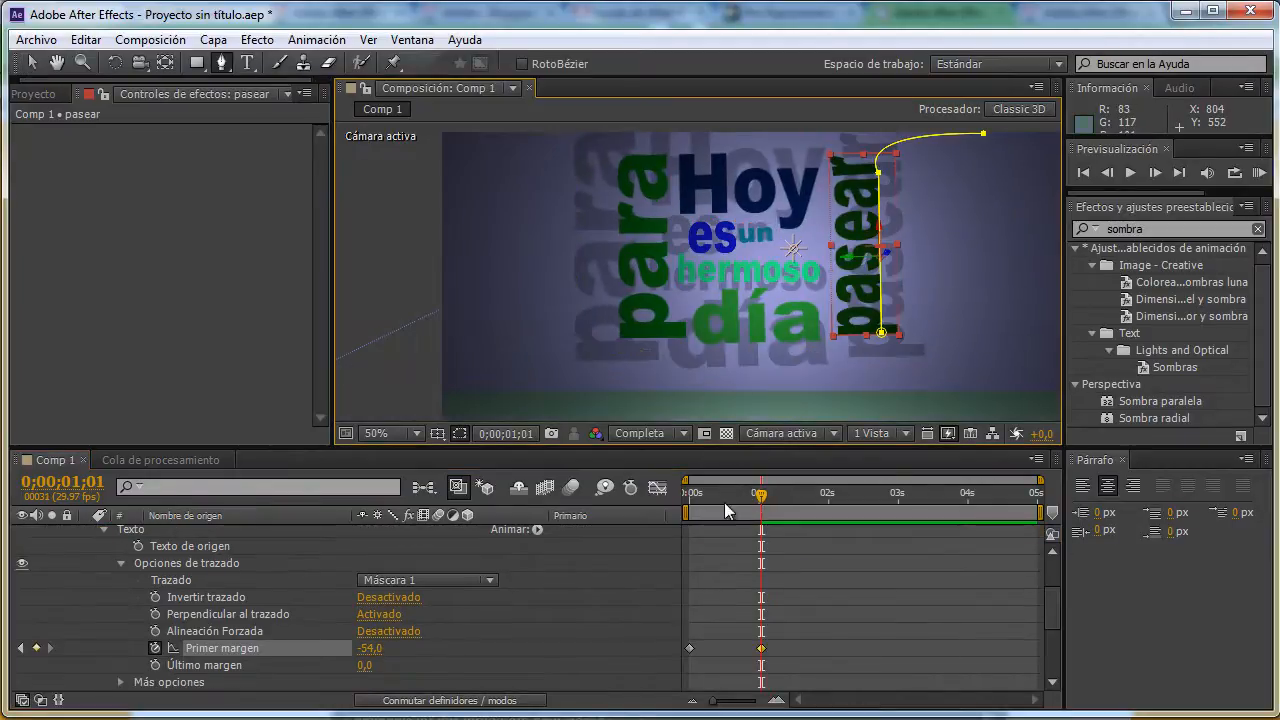
pyautogui.moveTo(760, 500); pyautogui.dragTo(725, 503)
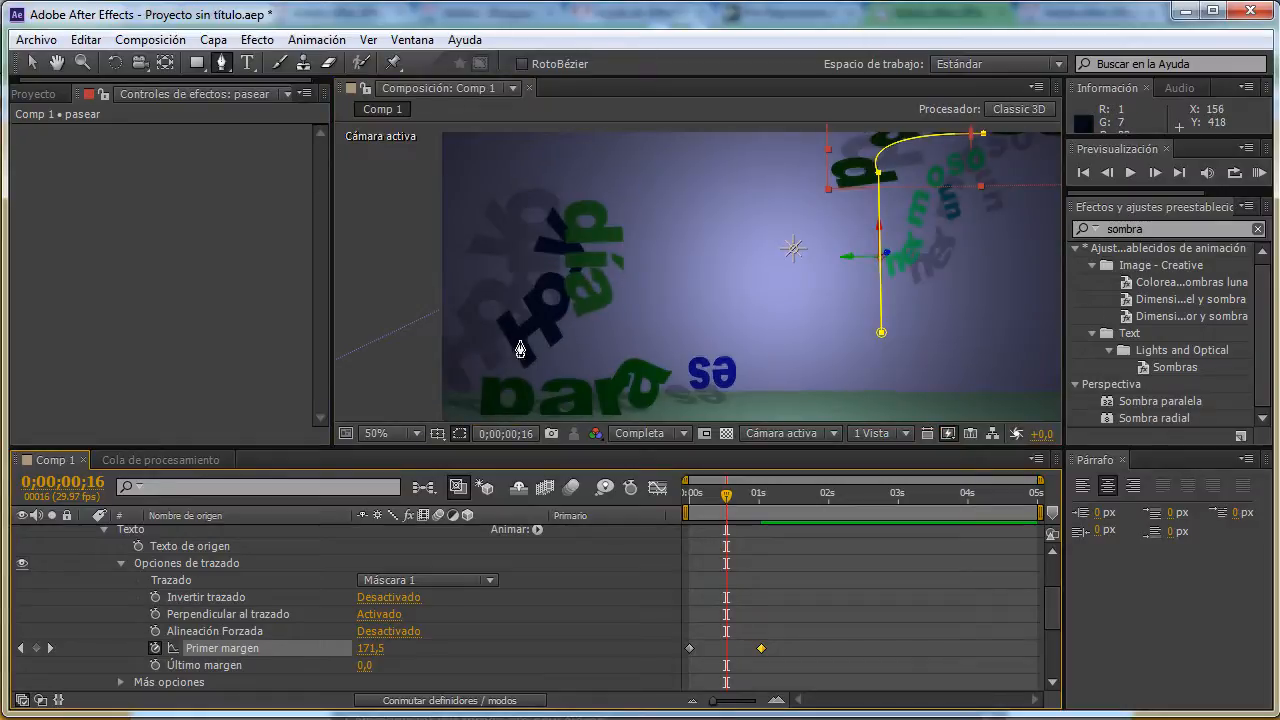
pyautogui.moveTo(527, 321); pyautogui.dragTo(543, 260)
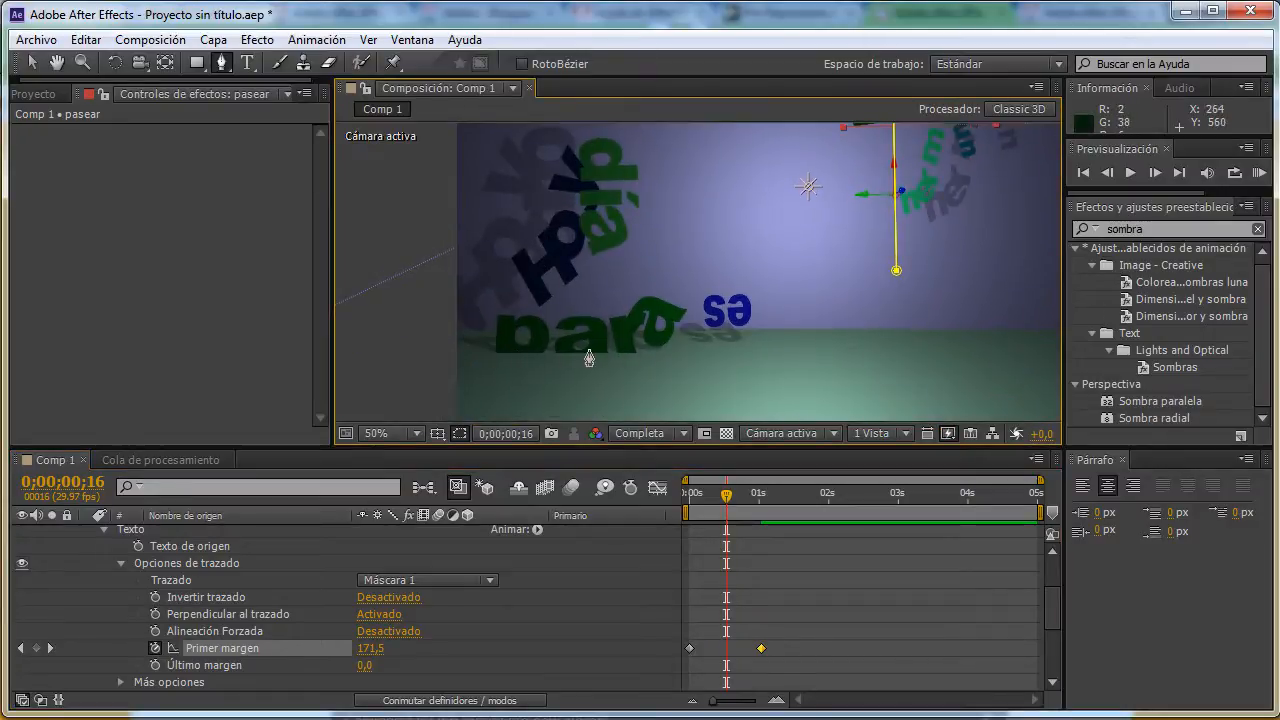
pyautogui.moveTo(726, 500); pyautogui.dragTo(761, 495)
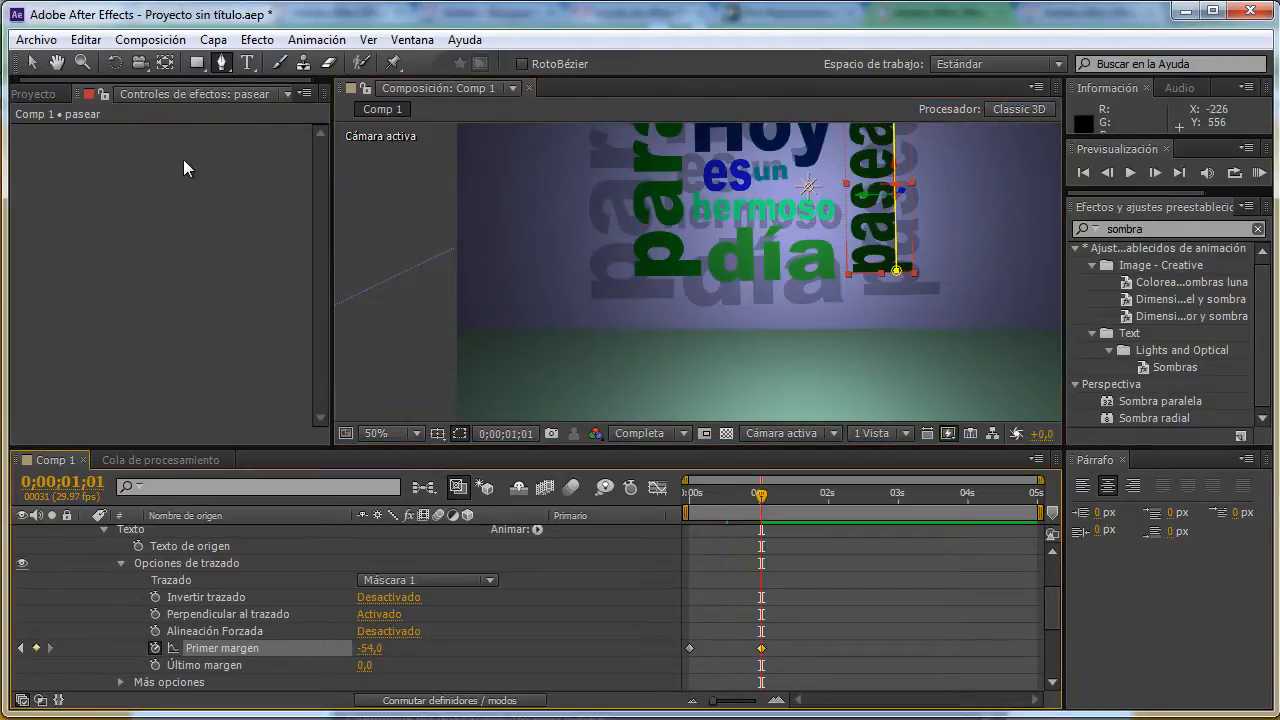
# Move the floor shape layer Capa de formas 2 lower in the scene, farther below the words.
pyautogui.click(32, 62)
pyautogui.click(691, 368)
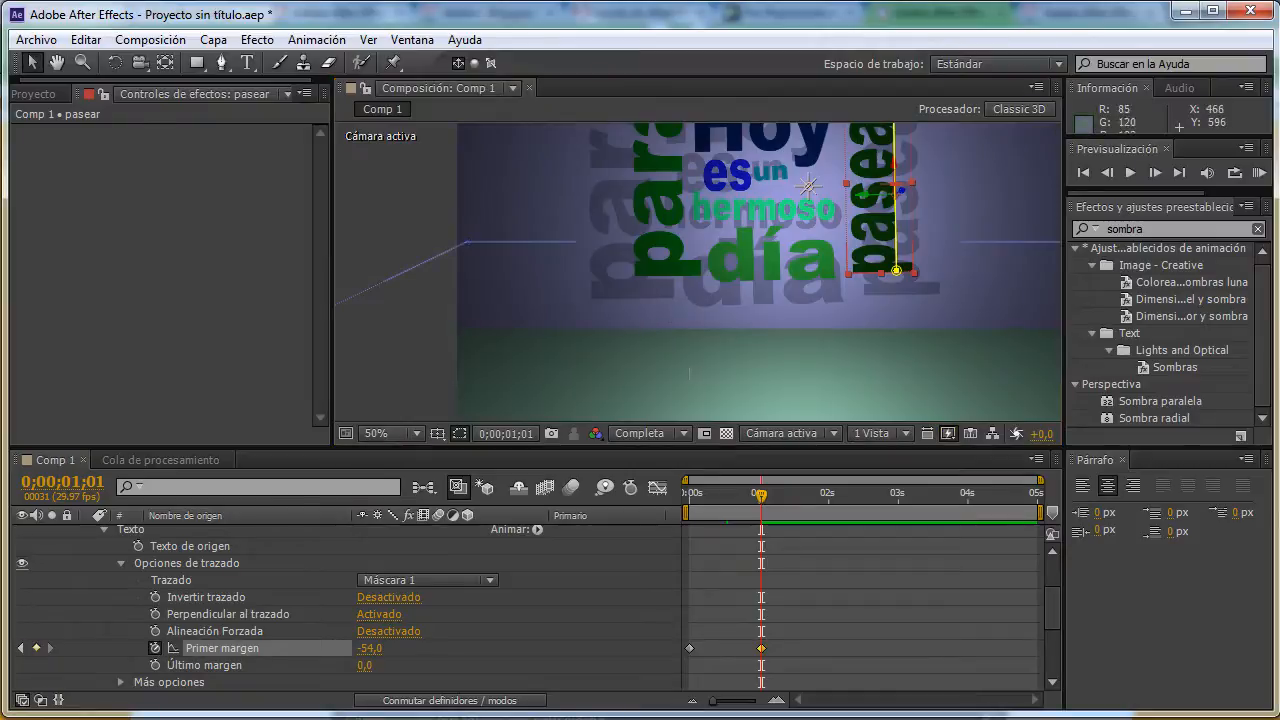
pyautogui.moveTo(786, 315); pyautogui.dragTo(771, 333)
# Scrub between 0;00;00;16 and 0;00;01;01, and inspect the mask paths of para, día, pasear and Hoy in the composition view.
pyautogui.moveTo(763, 500); pyautogui.dragTo(729, 501)
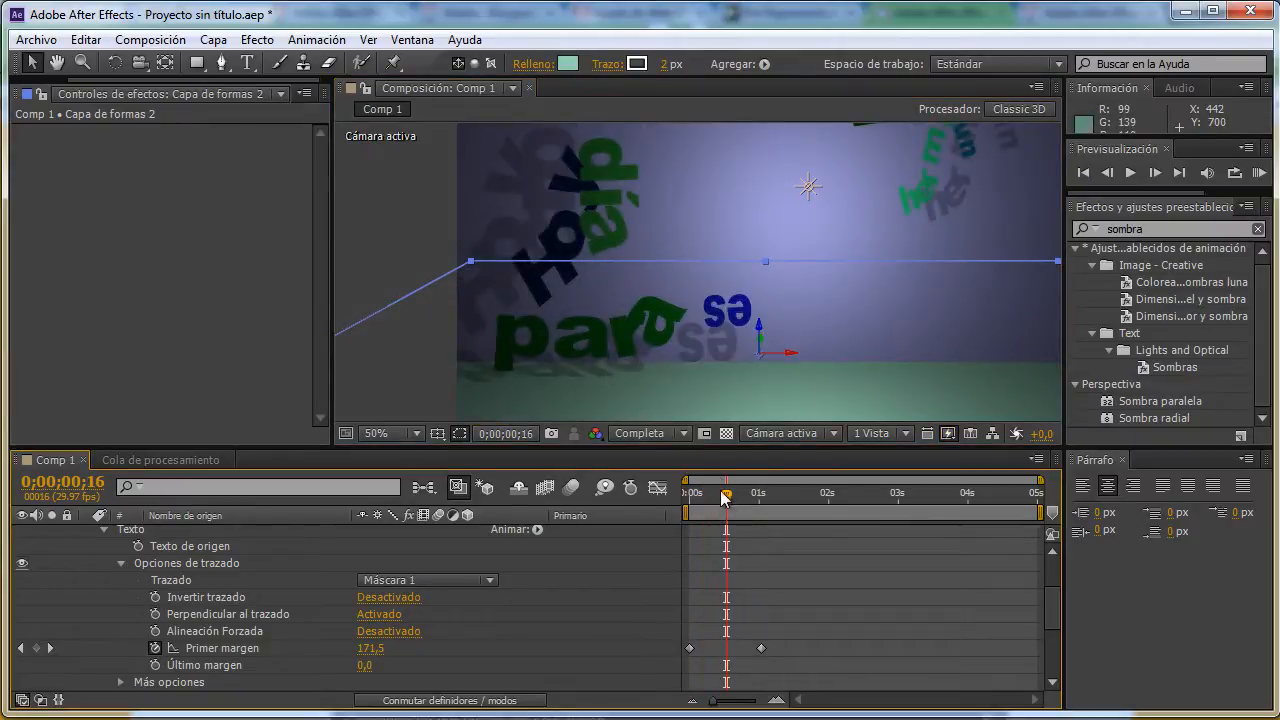
pyautogui.moveTo(726, 494); pyautogui.dragTo(760, 497)
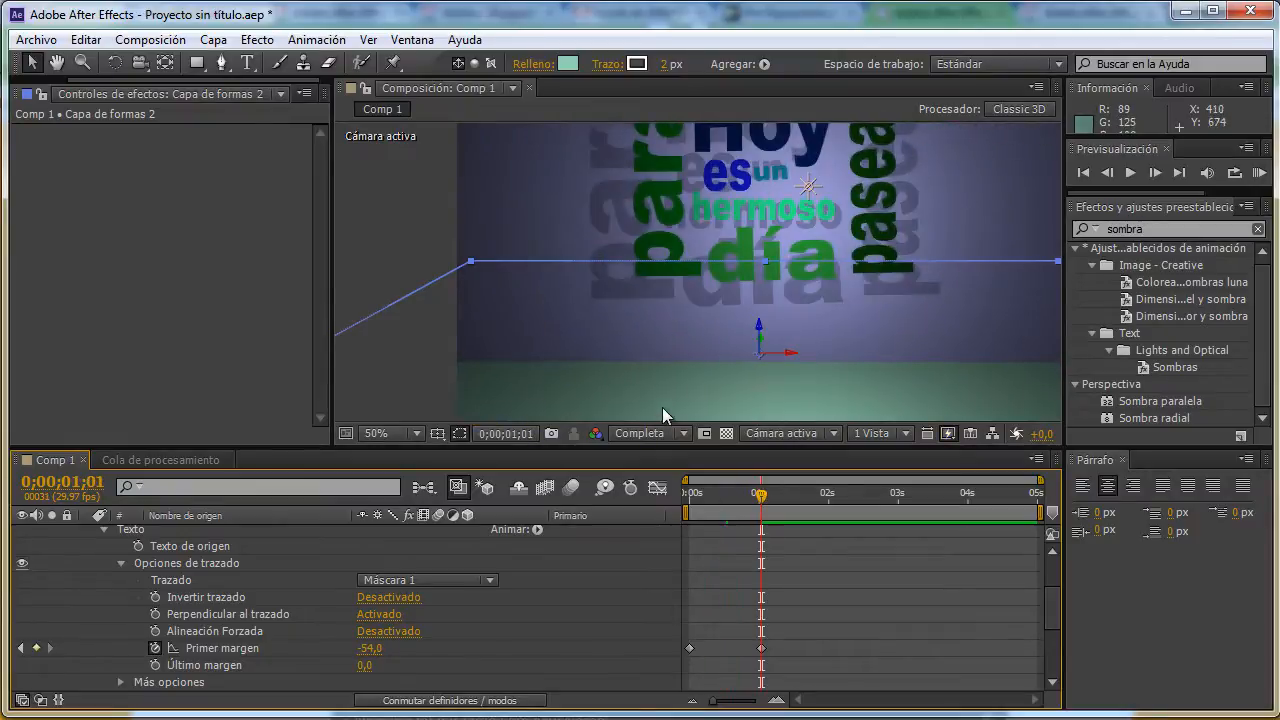
pyautogui.click(670, 233)
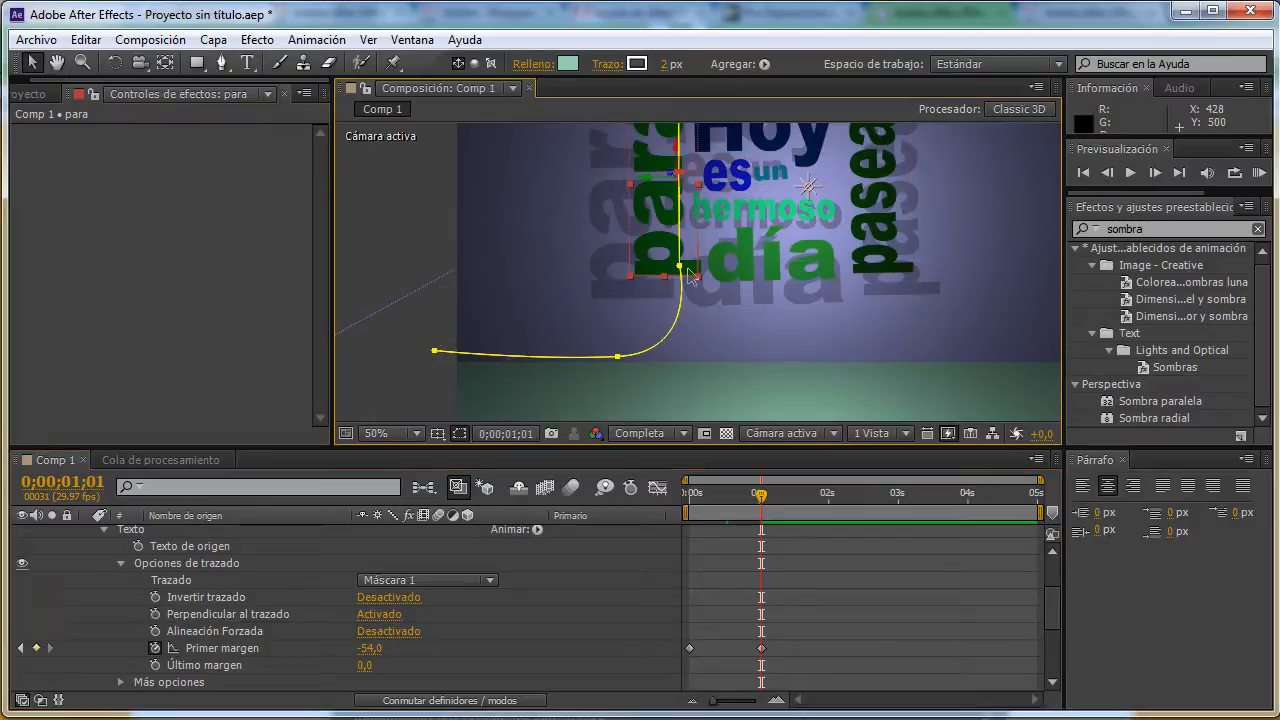
pyautogui.click(741, 274)
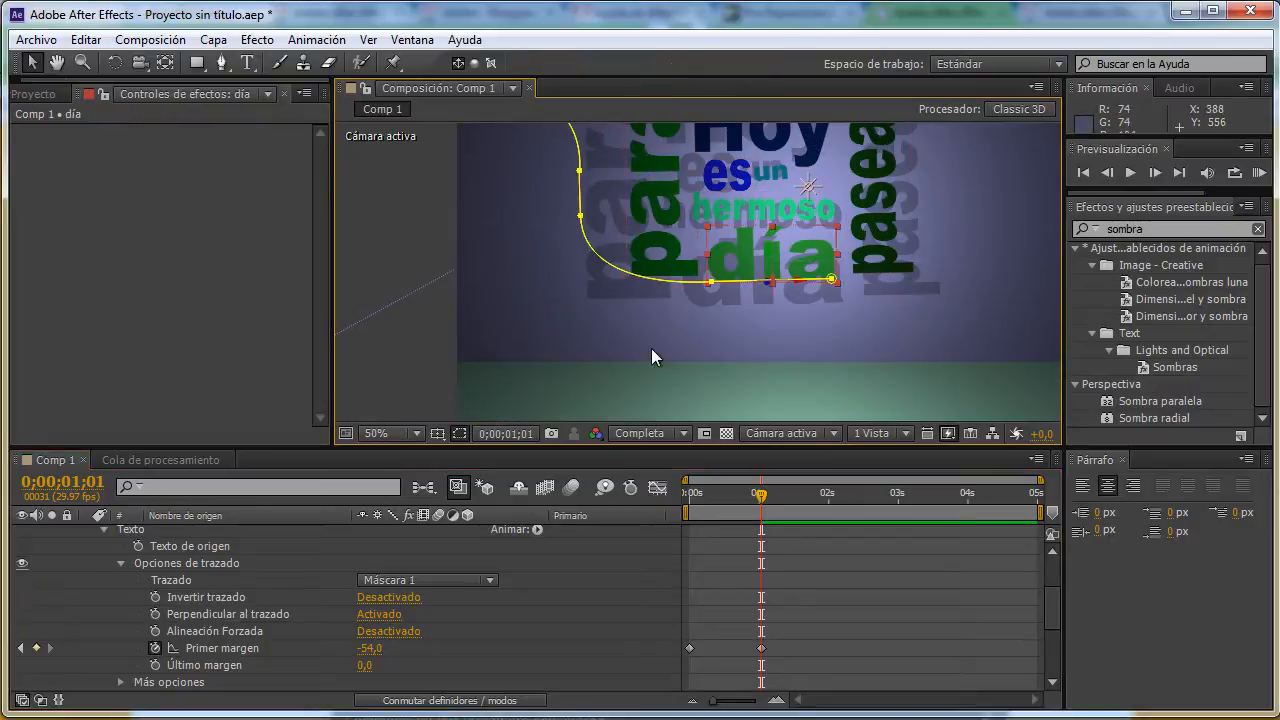
pyautogui.press(',')
pyautogui.click(786, 234)
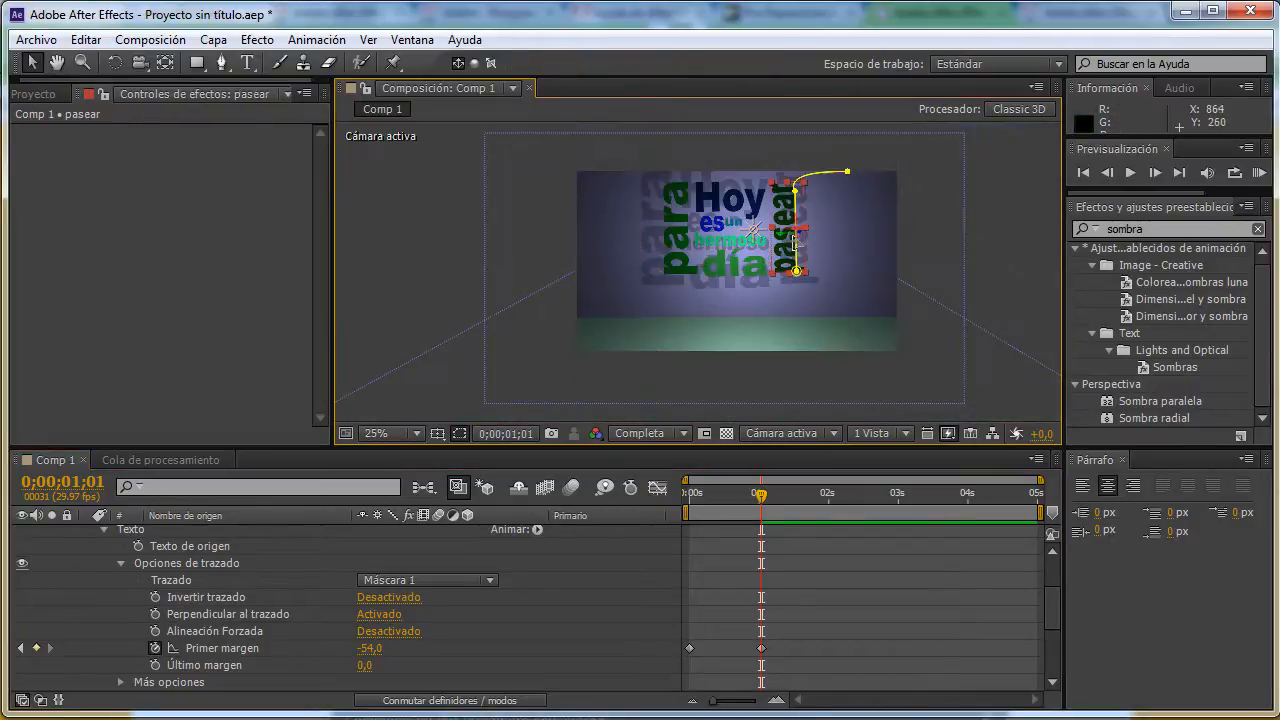
pyautogui.click(730, 212)
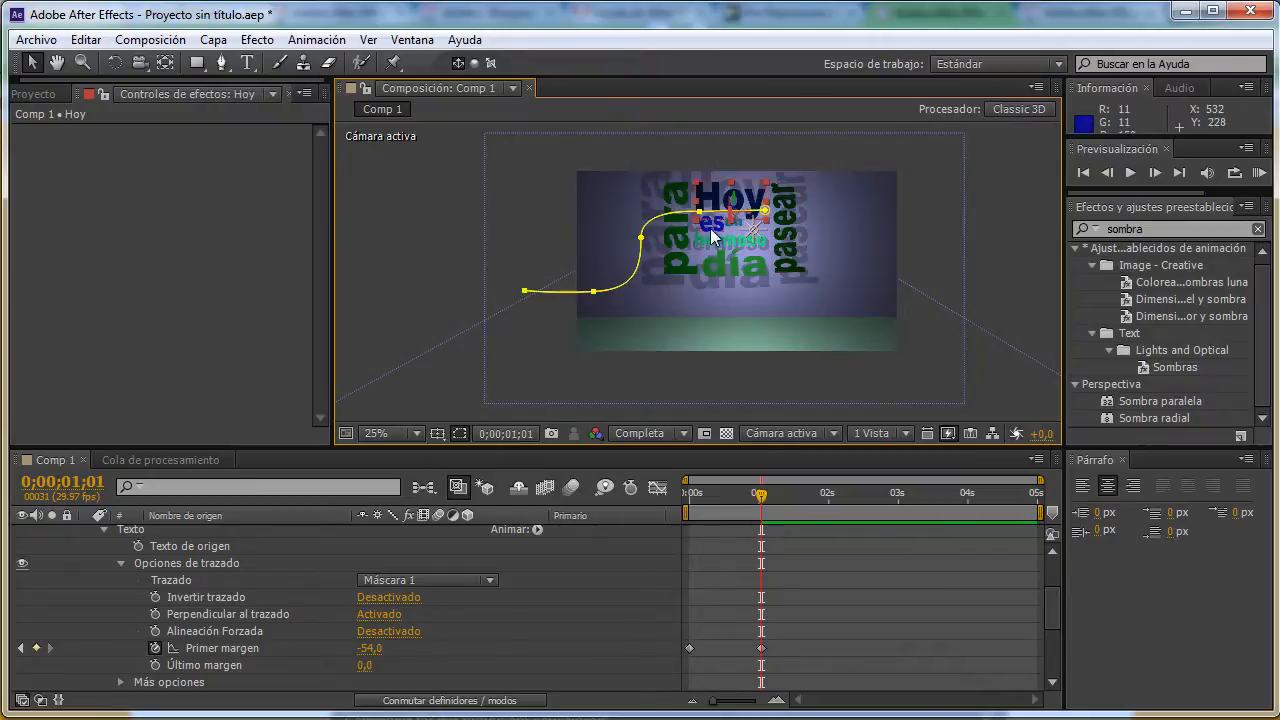
pyautogui.click(766, 228)
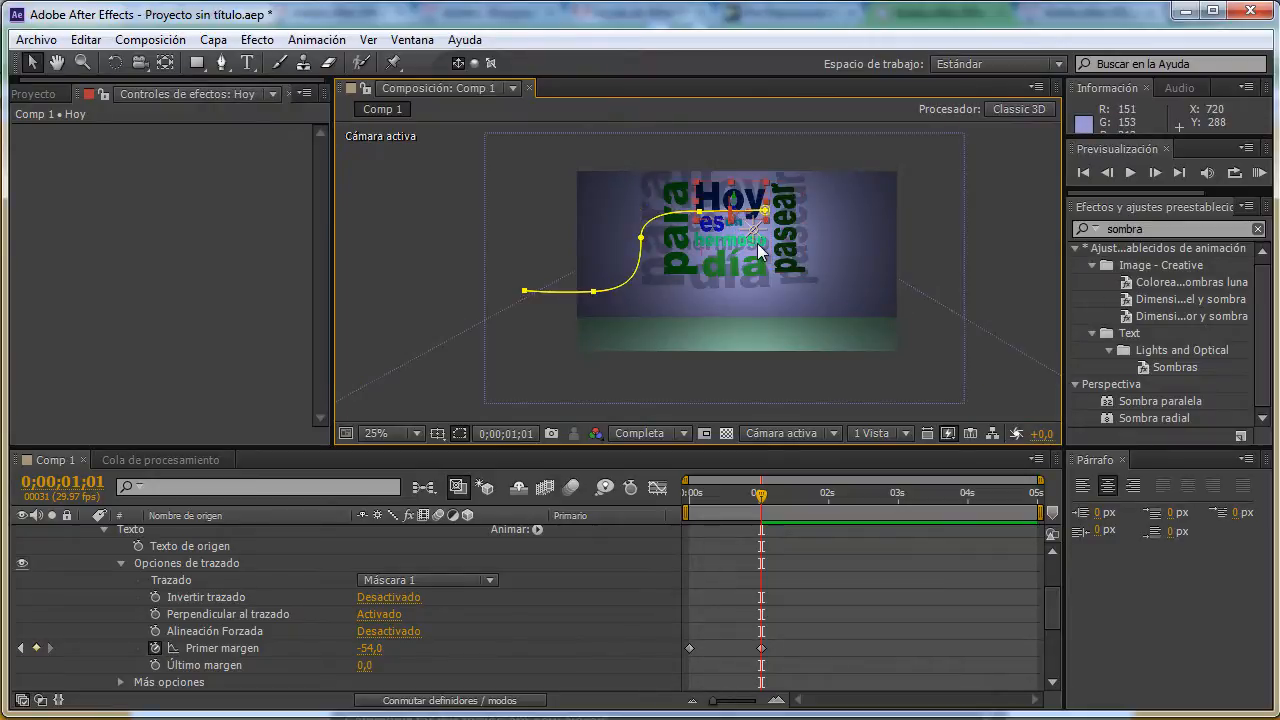
pyautogui.click(768, 368)
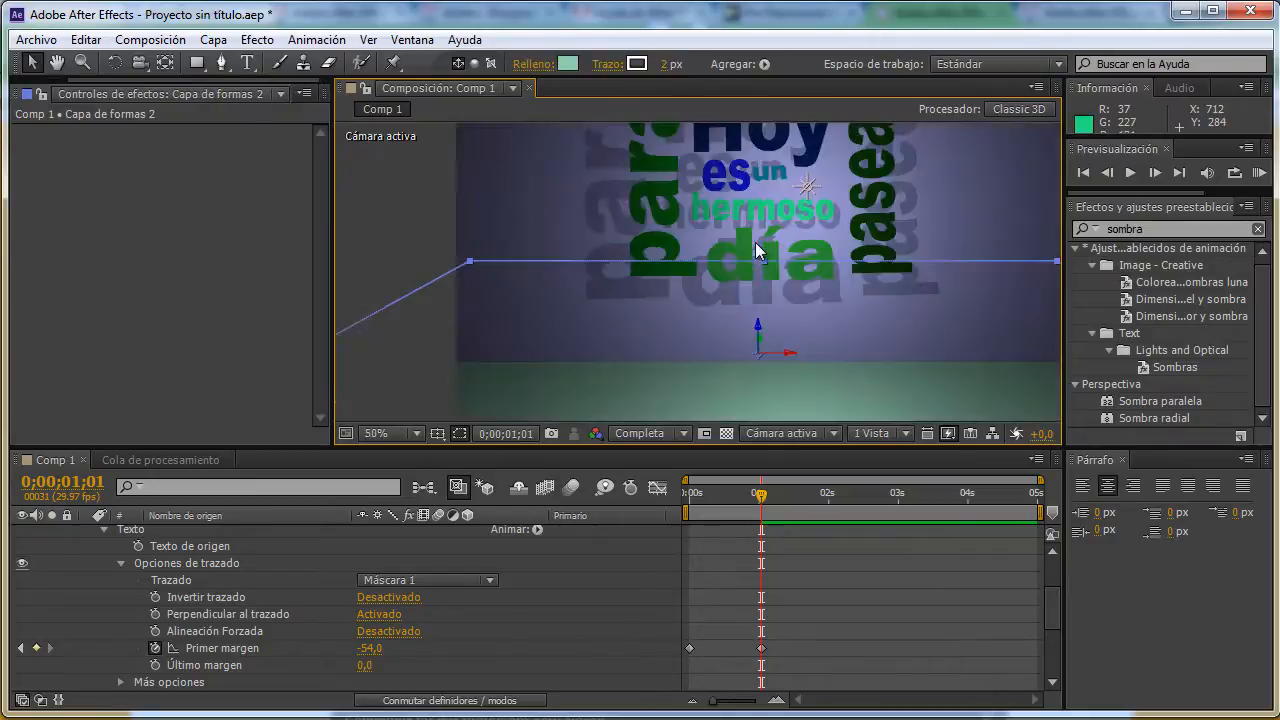
pyautogui.moveTo(754, 236); pyautogui.dragTo(750, 268)
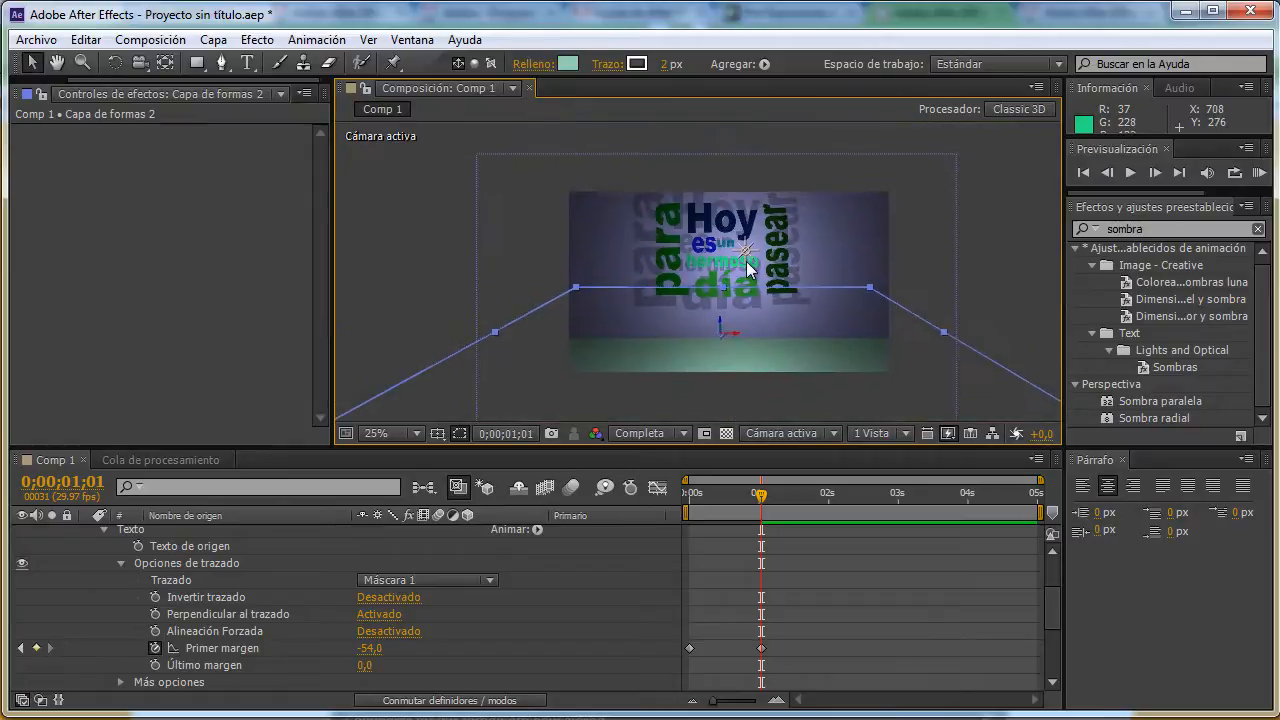
# Collapse the pasear layer's properties and trim the start of layer es to about 0.7 seconds.
pyautogui.scroll(1, 747, 261)
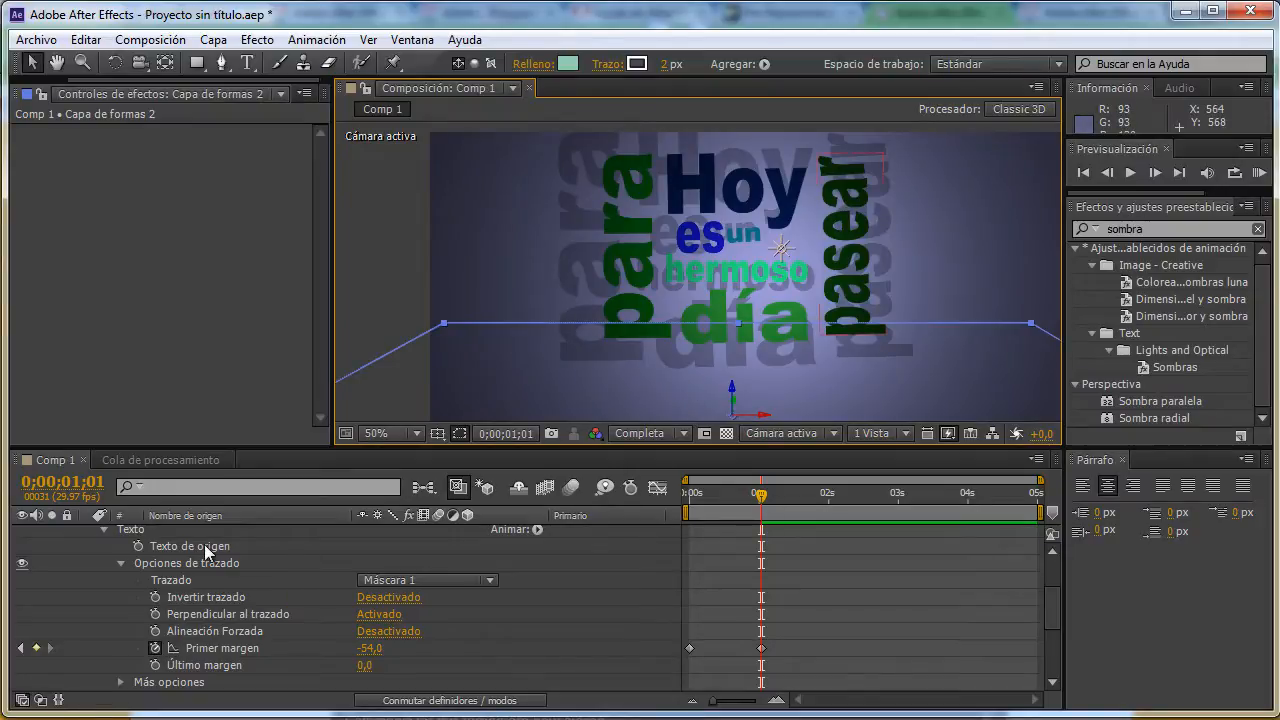
pyautogui.scroll(3, 136, 540)
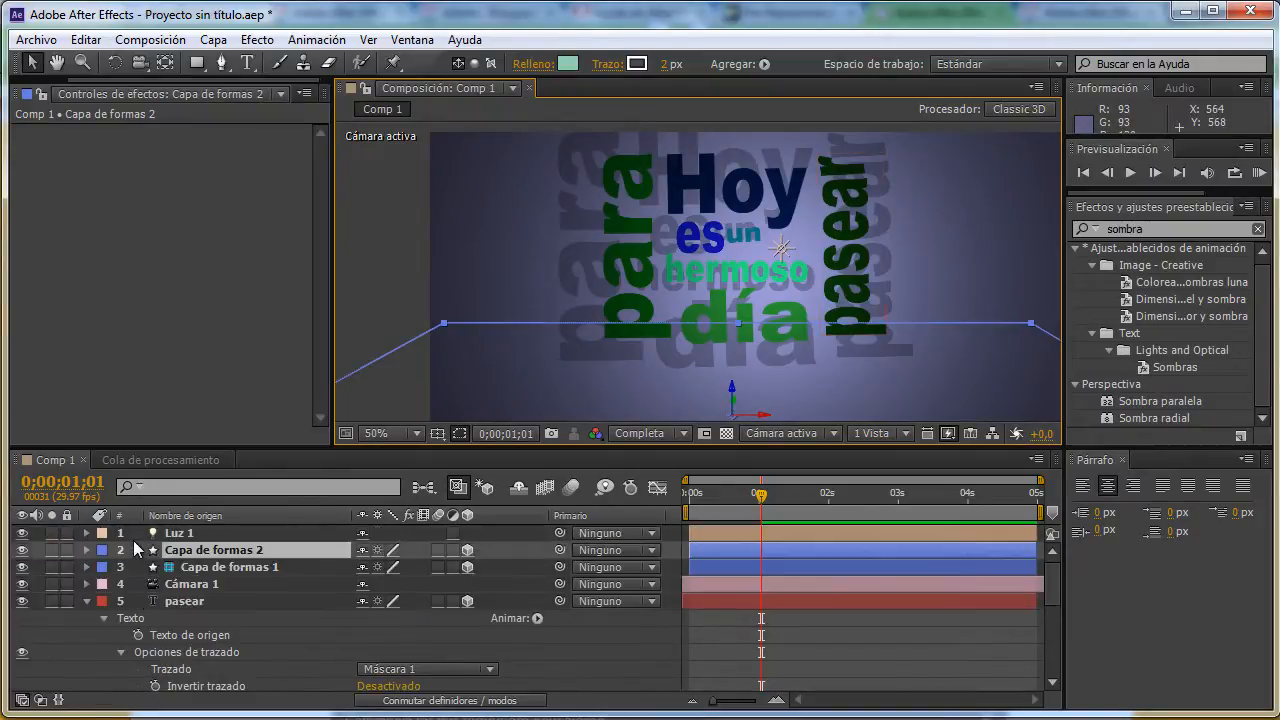
pyautogui.click(86, 601)
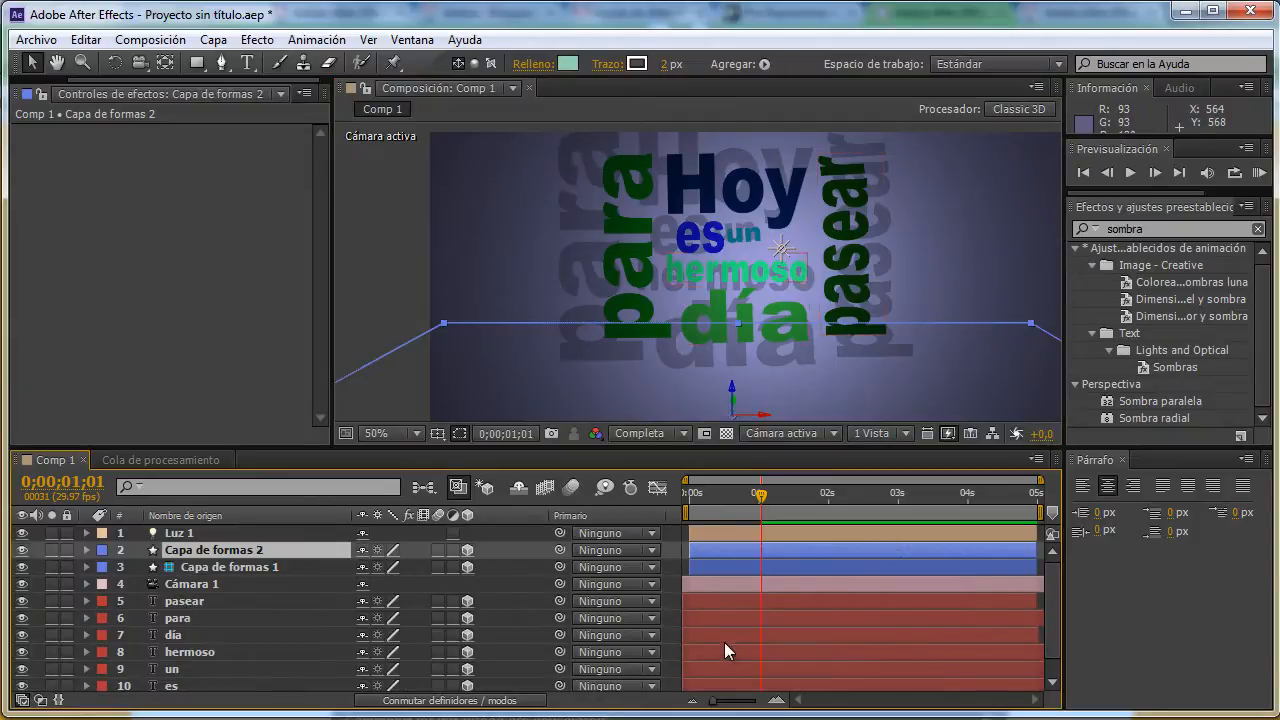
pyautogui.scroll(-1, 740, 680)
pyautogui.click(737, 583)
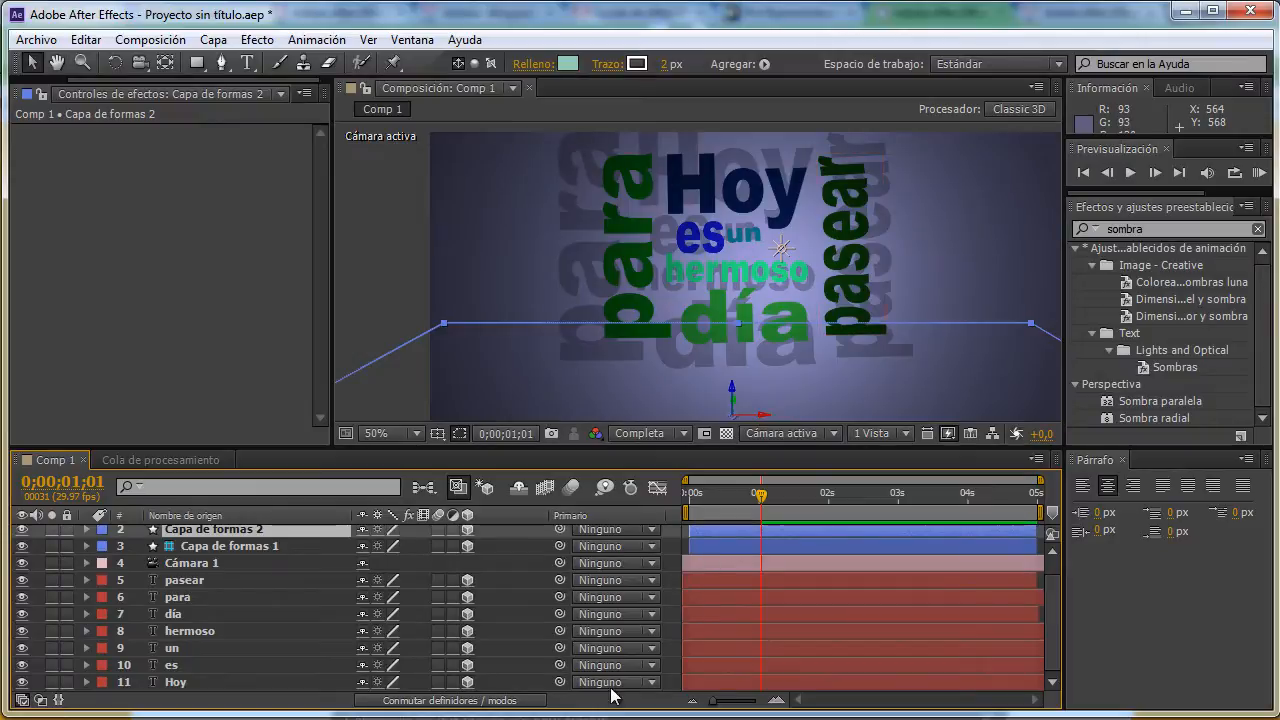
pyautogui.click(682, 664)
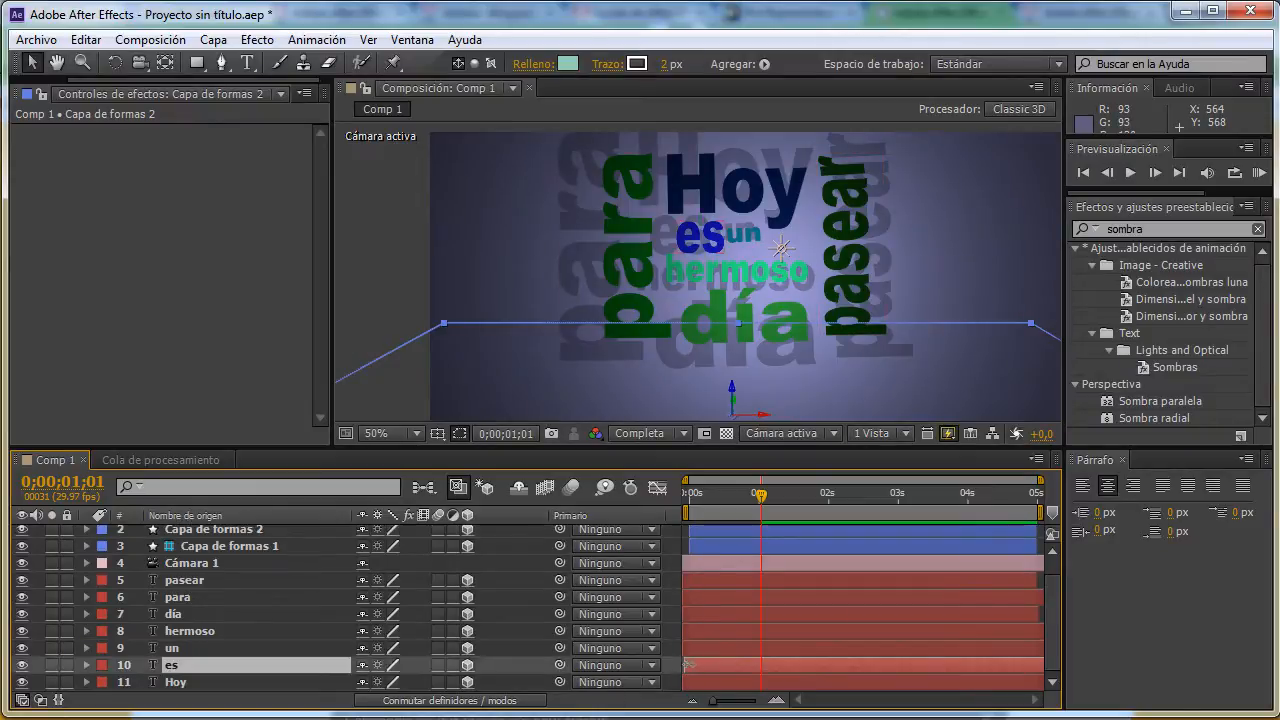
pyautogui.moveTo(733, 664); pyautogui.dragTo(740, 660)
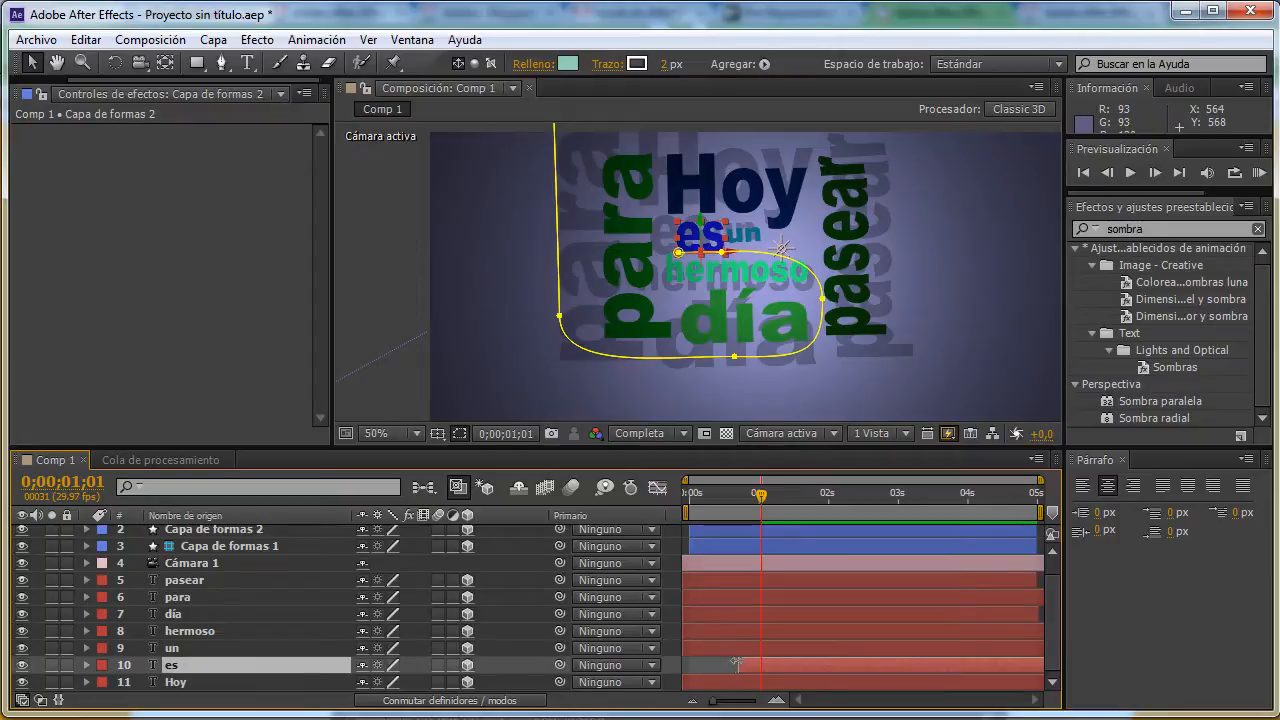
# Trim the start of layer un to about 1.5 seconds and of layer hermoso to about 2.3 seconds.
pyautogui.moveTo(686, 648); pyautogui.dragTo(780, 650)
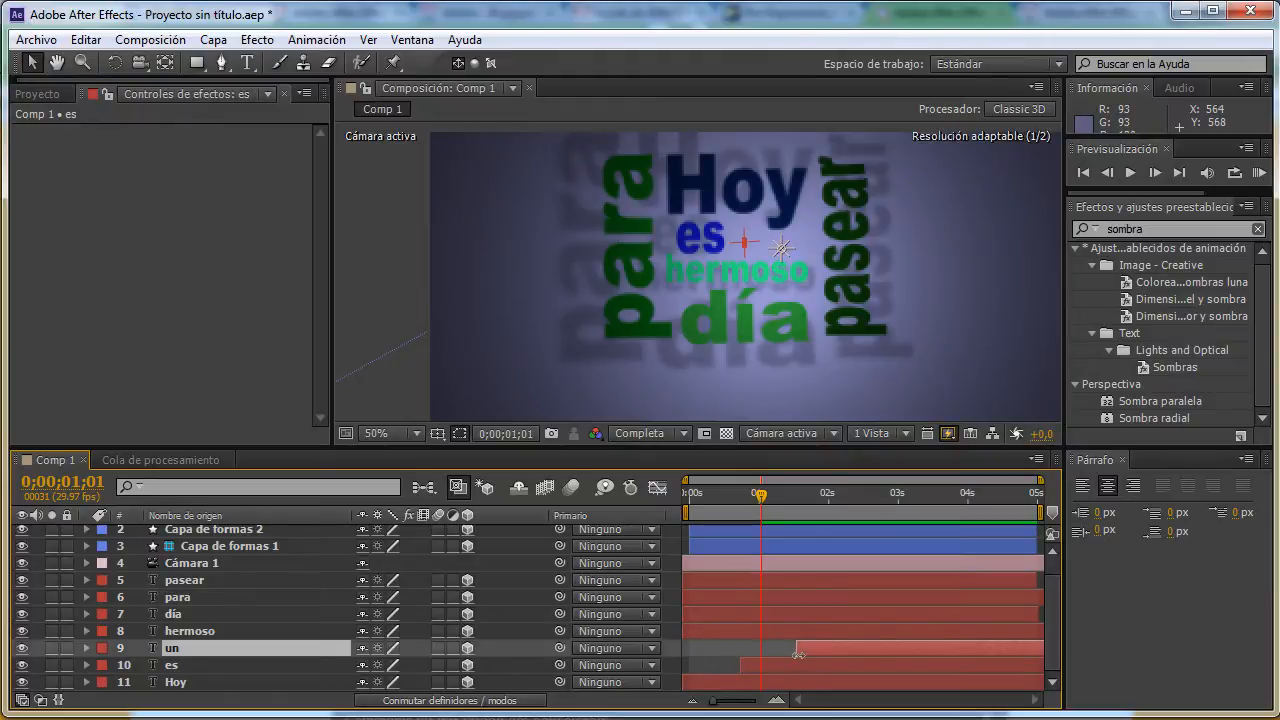
pyautogui.click(684, 631)
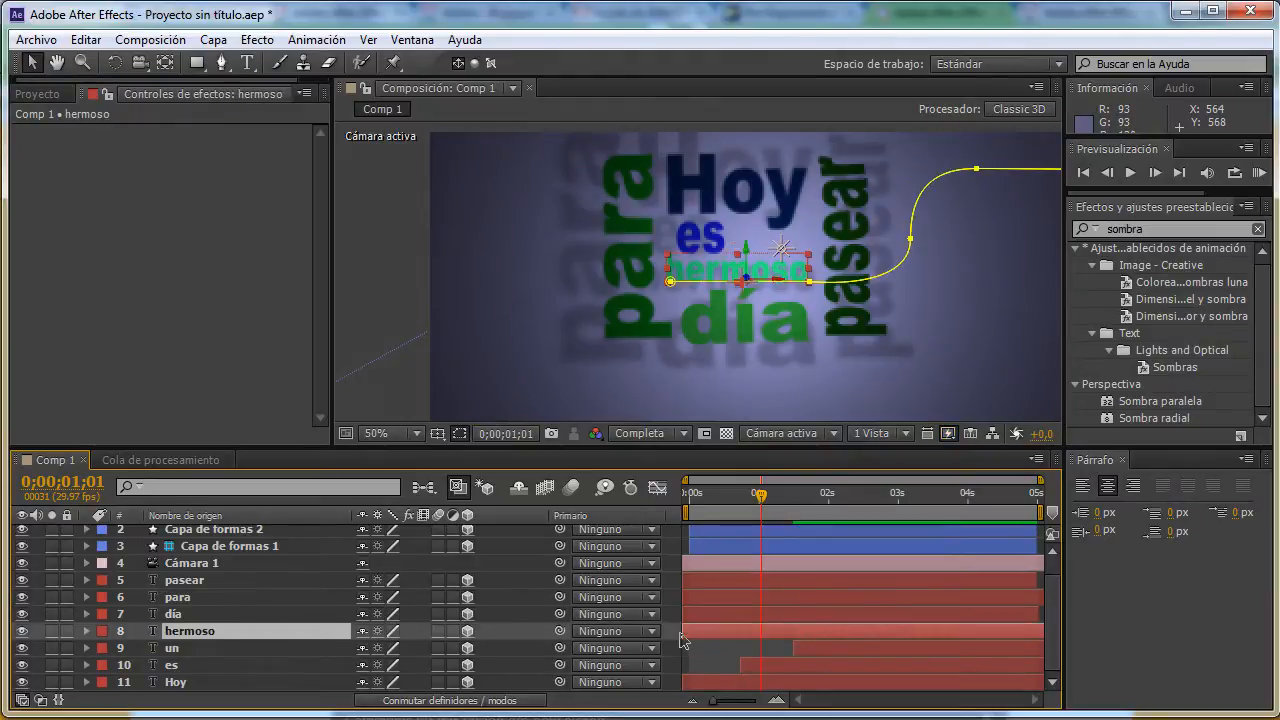
pyautogui.moveTo(688, 633); pyautogui.dragTo(851, 630)
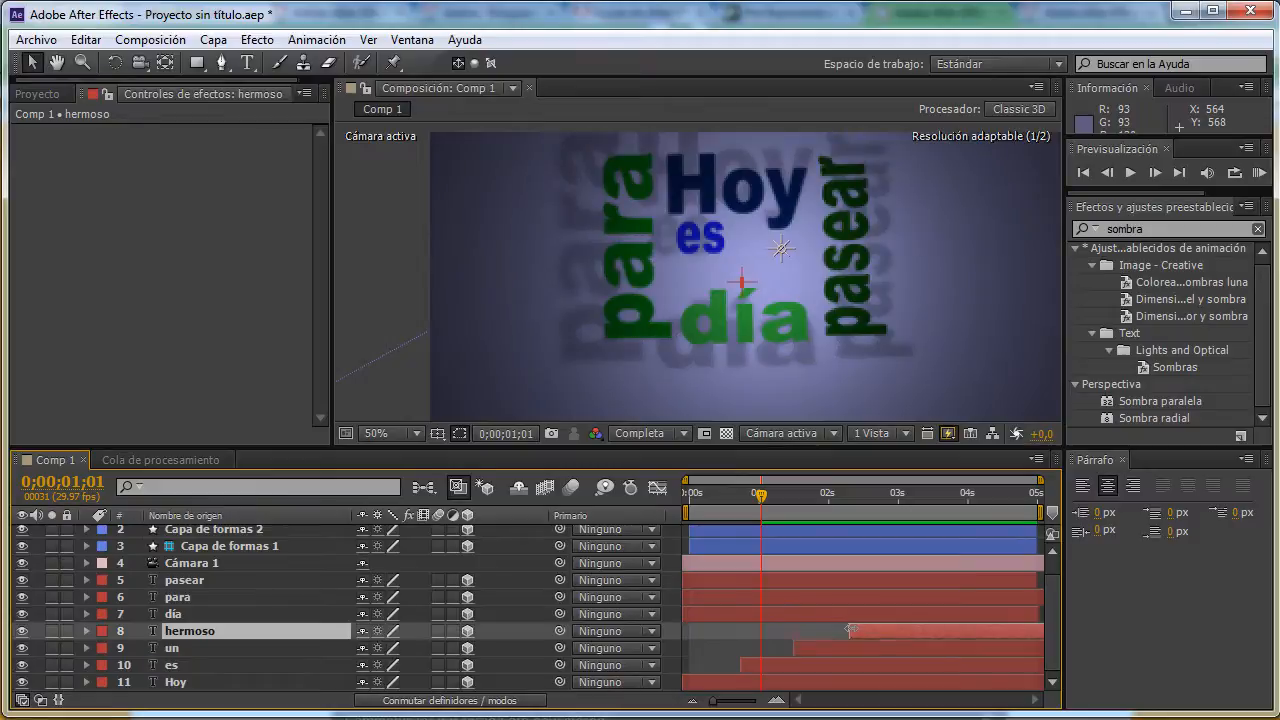
# Trim the start of layer día to about 3.3 seconds and of layer para to about 3.9 seconds.
pyautogui.click(690, 615)
pyautogui.click(691, 620)
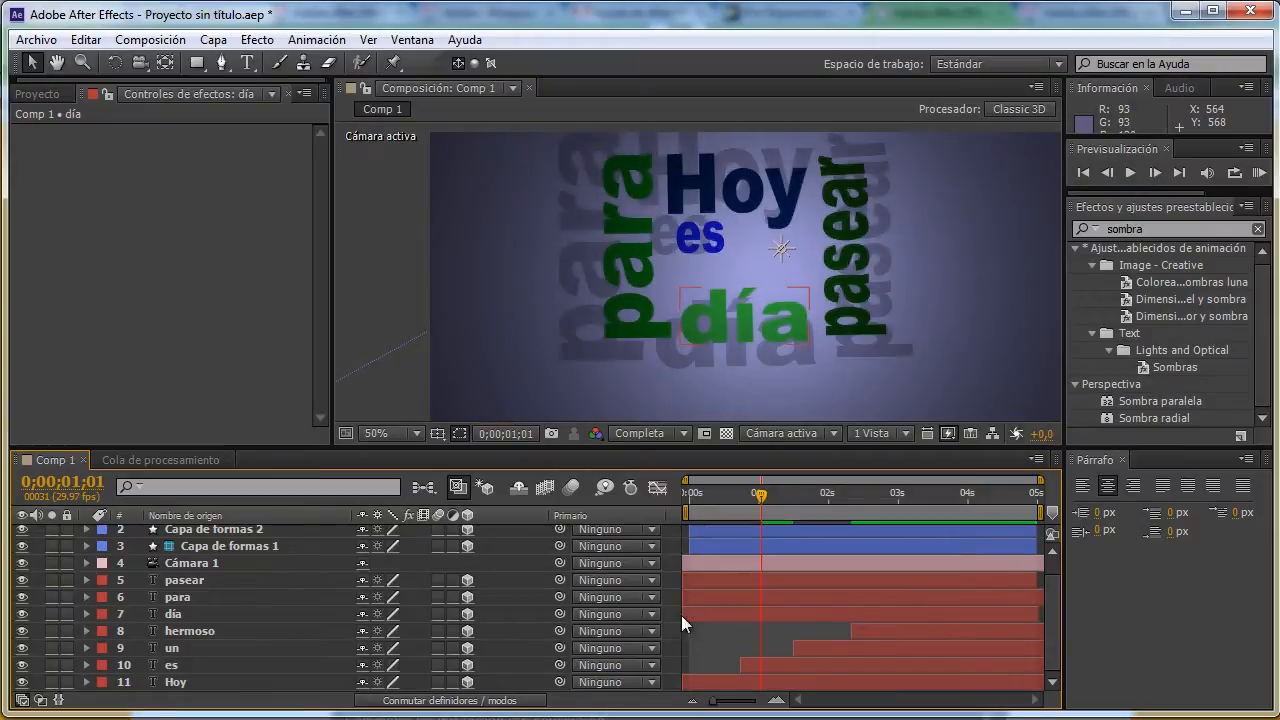
pyautogui.moveTo(683, 615); pyautogui.dragTo(896, 615)
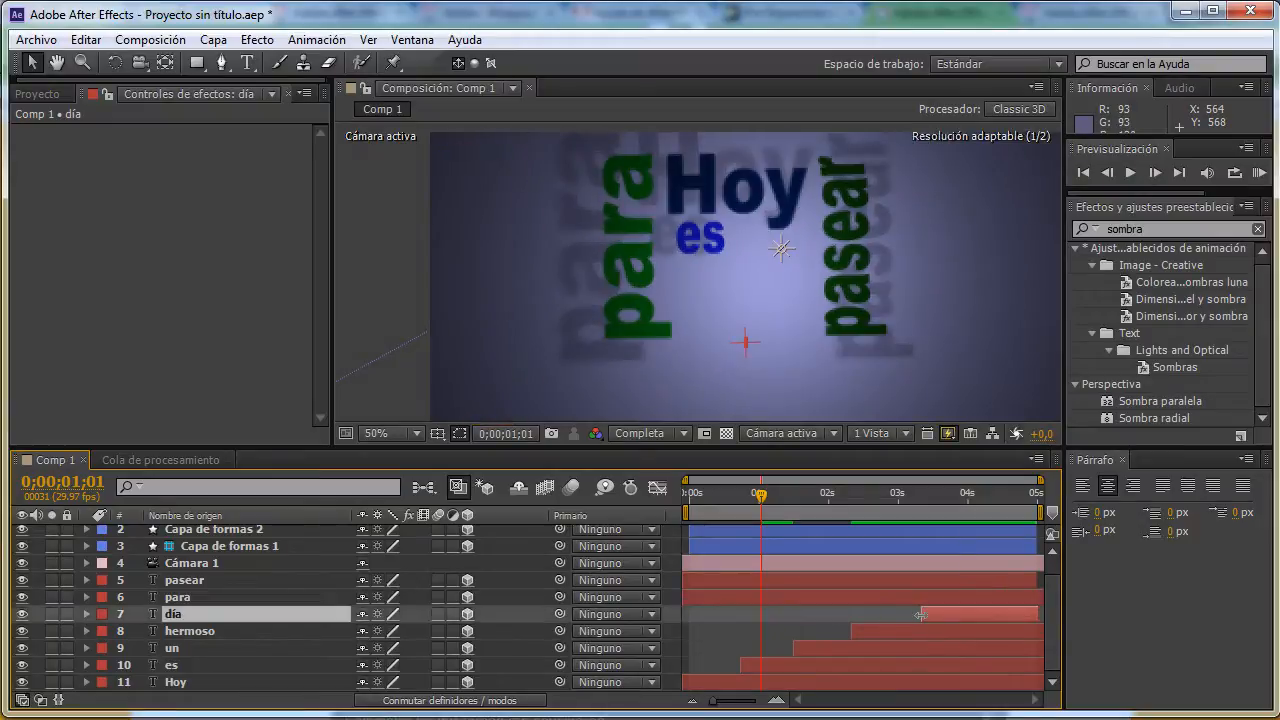
pyautogui.click(679, 598)
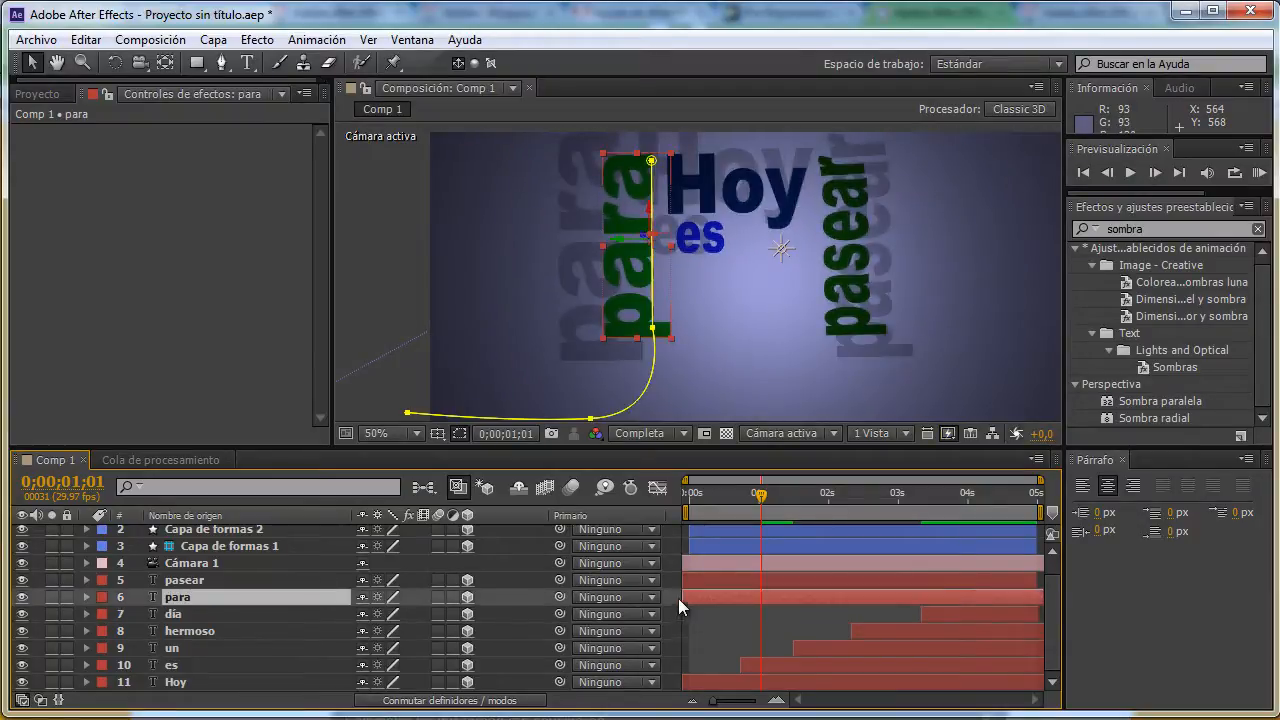
pyautogui.moveTo(683, 597); pyautogui.dragTo(960, 598)
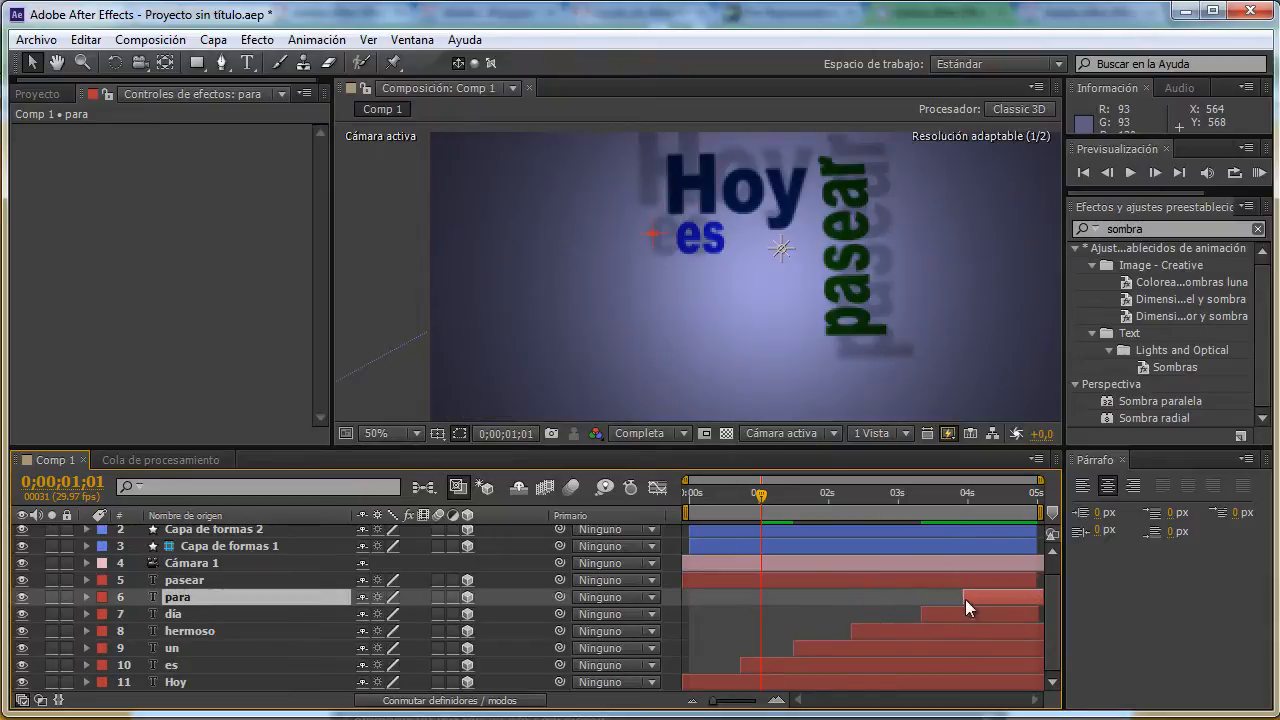
# Trim the start of layer pasear to about 4.3 seconds, and extend the ends of día and pasear past the composition's end.
pyautogui.click(689, 585)
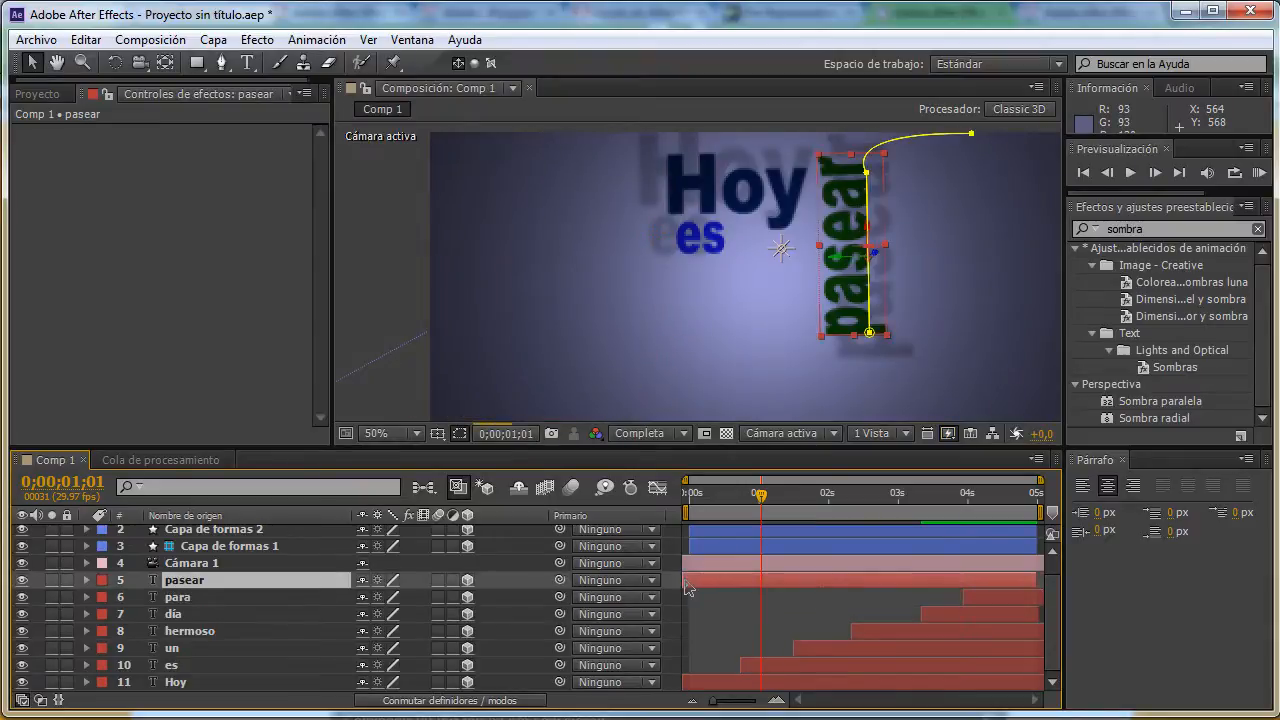
pyautogui.moveTo(689, 588); pyautogui.dragTo(989, 587)
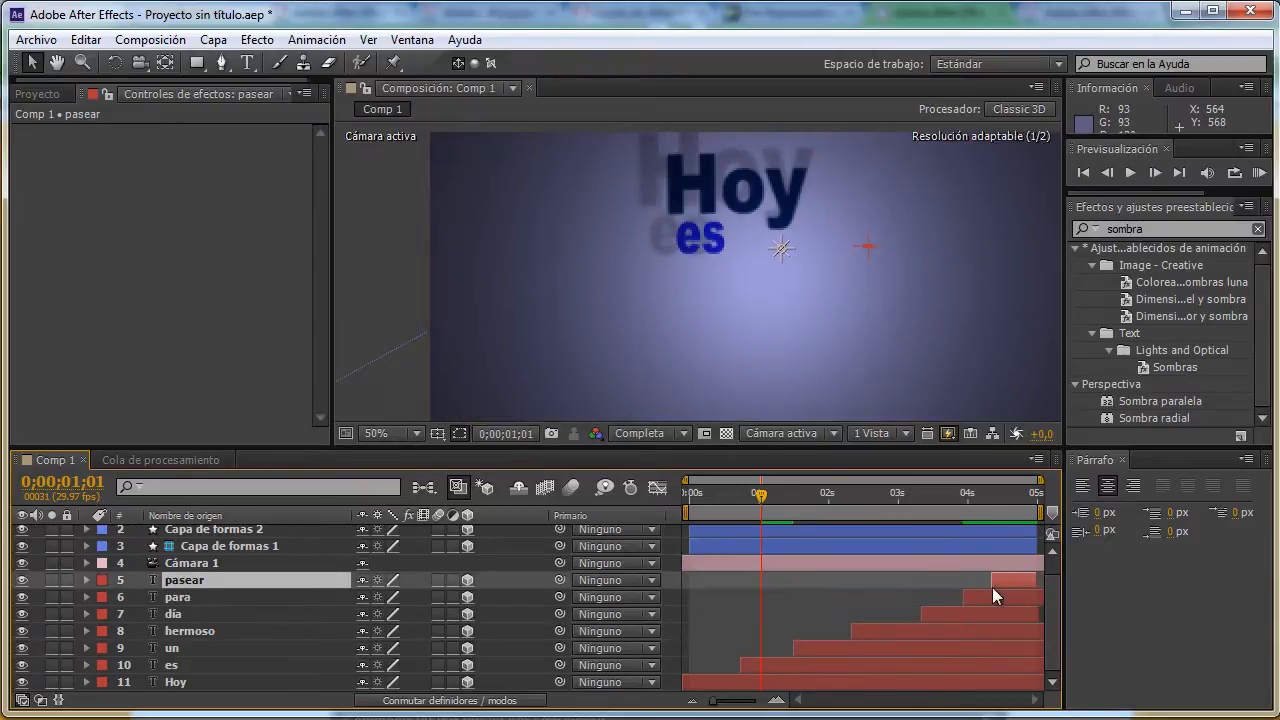
pyautogui.click(1042, 613)
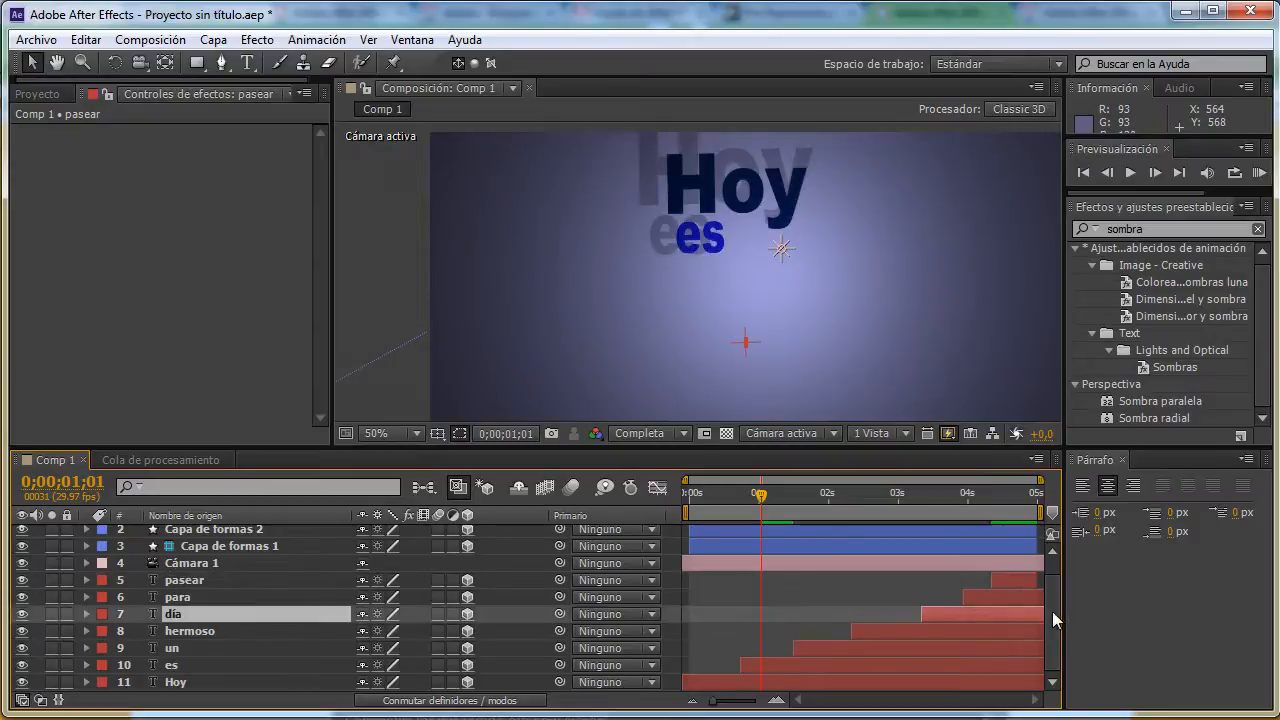
pyautogui.click(1040, 581)
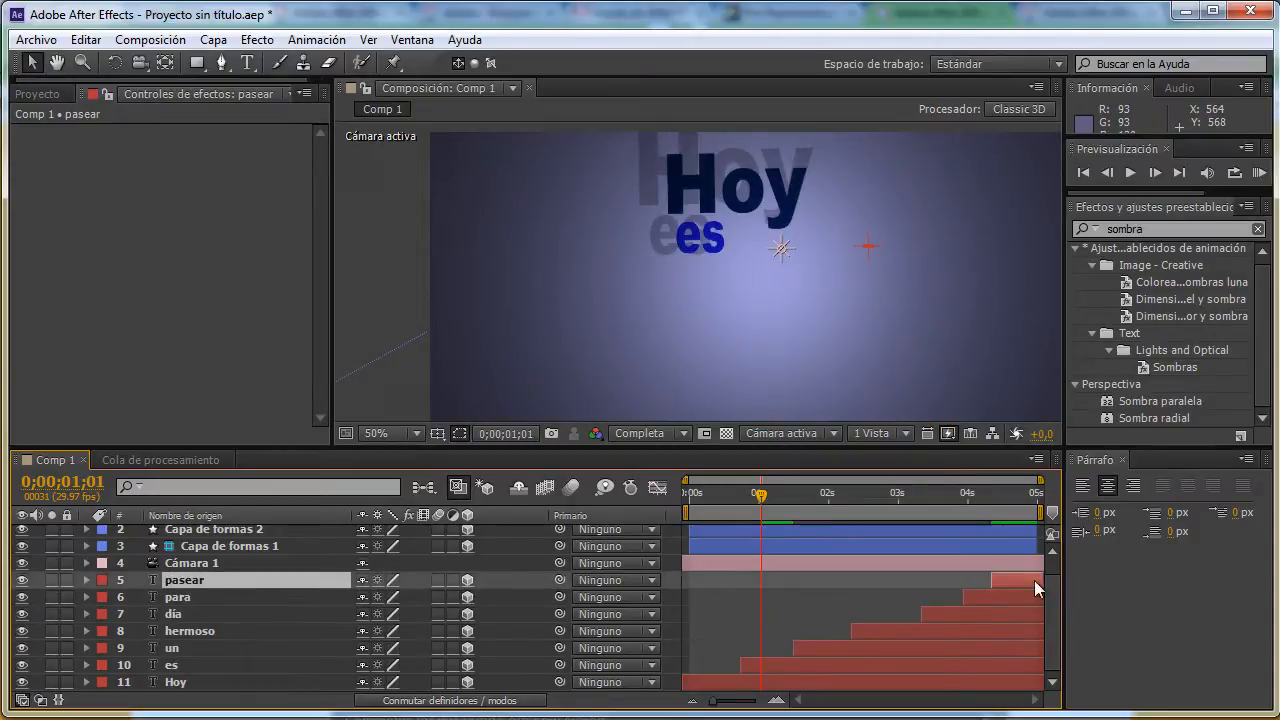
# Set the composition's duration to 10 seconds.
pyautogui.click(150, 40)
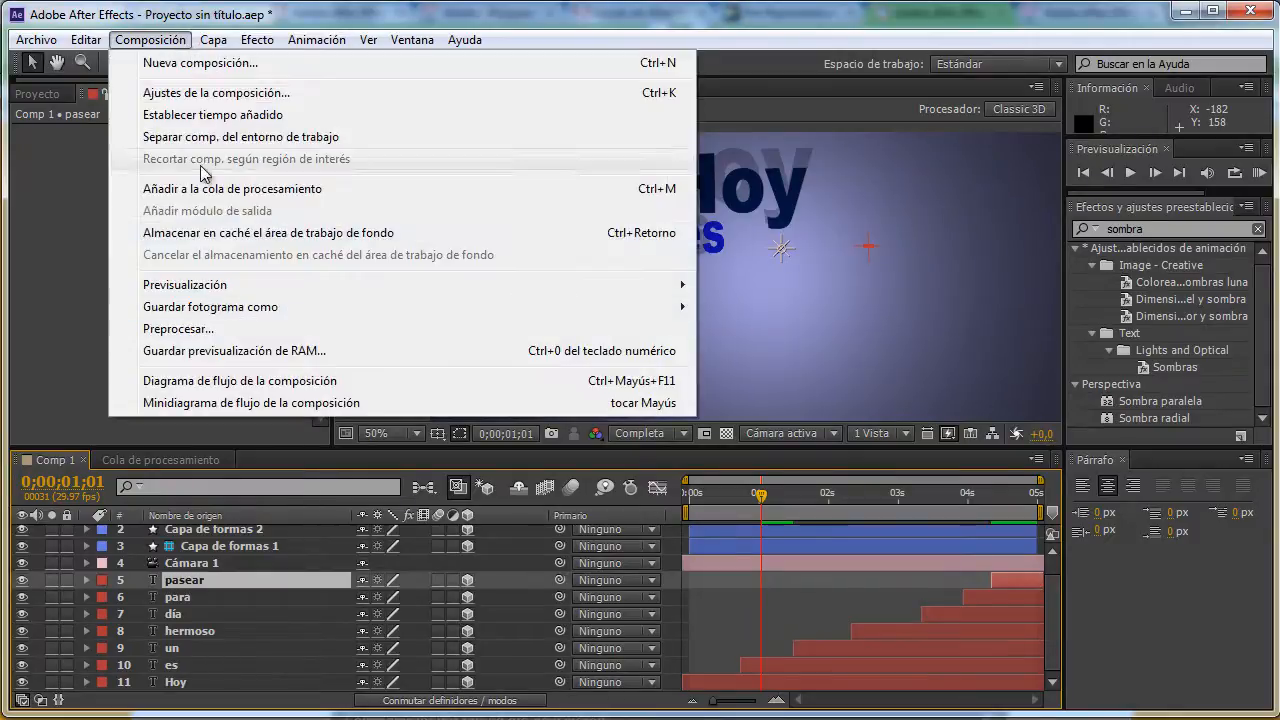
pyautogui.click(215, 94)
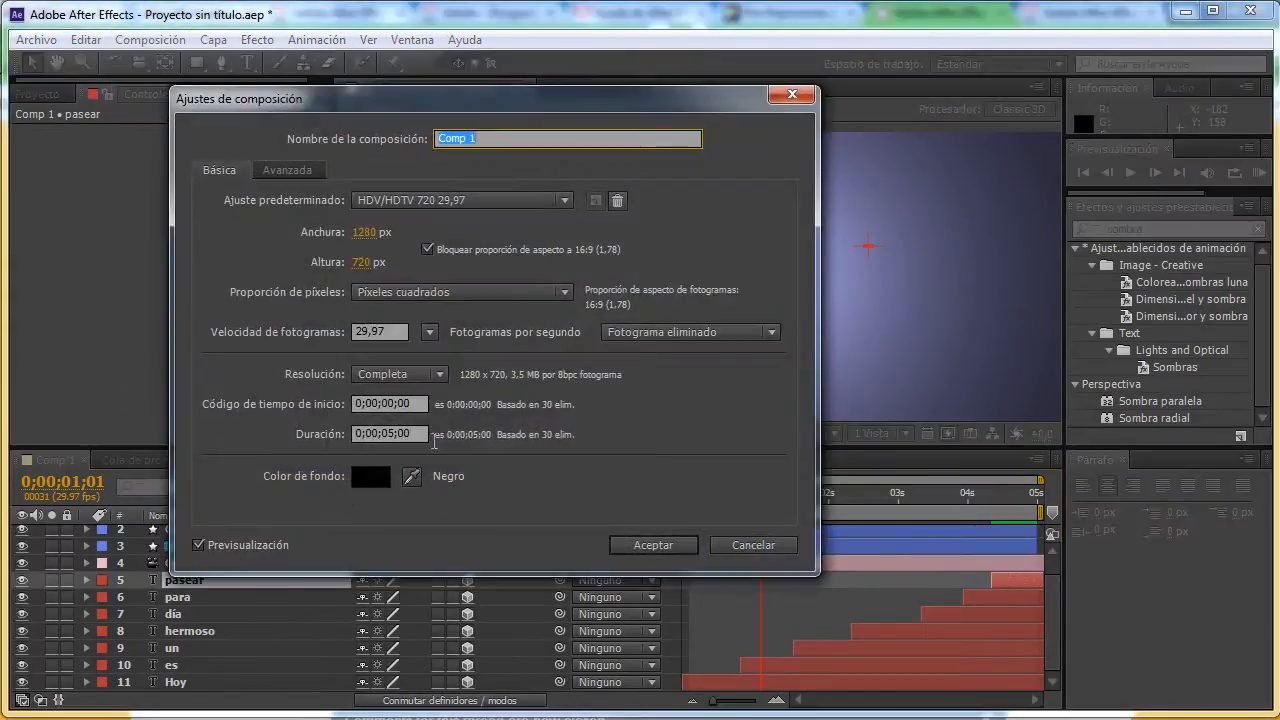
pyautogui.click(393, 433)
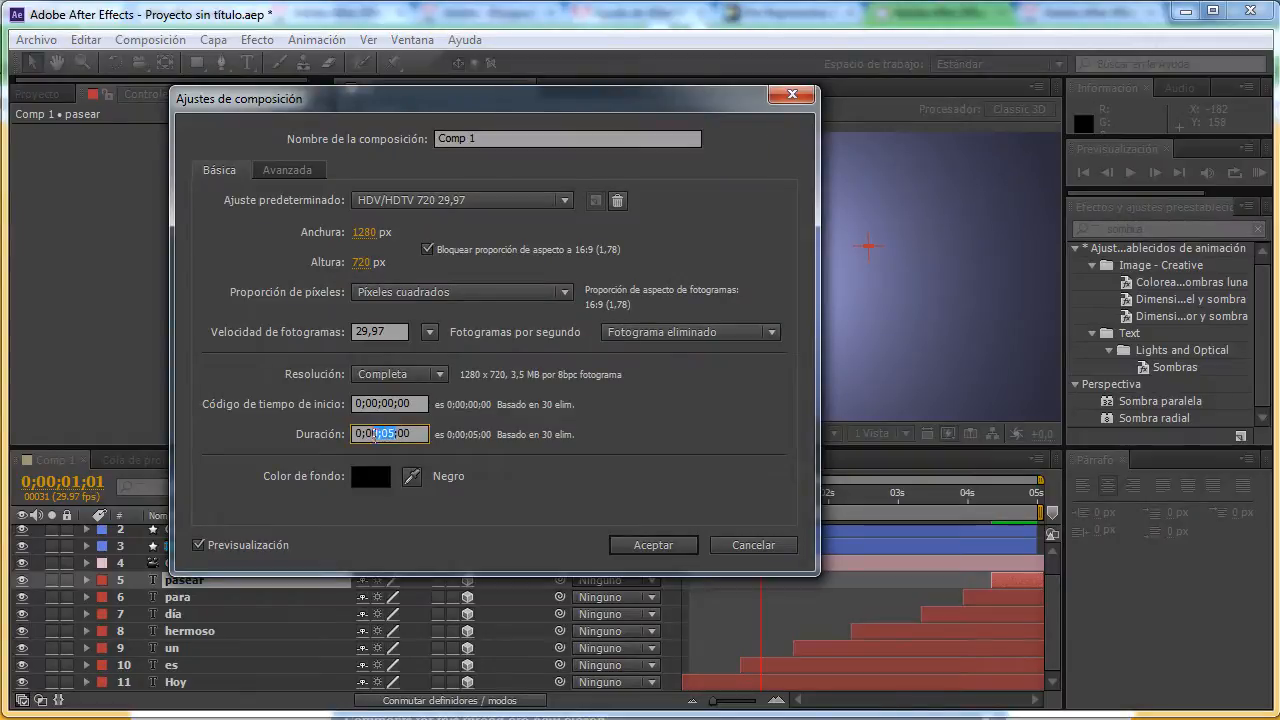
pyautogui.doubleClick(386, 434)
pyautogui.click(393, 434)
pyautogui.press('Return')
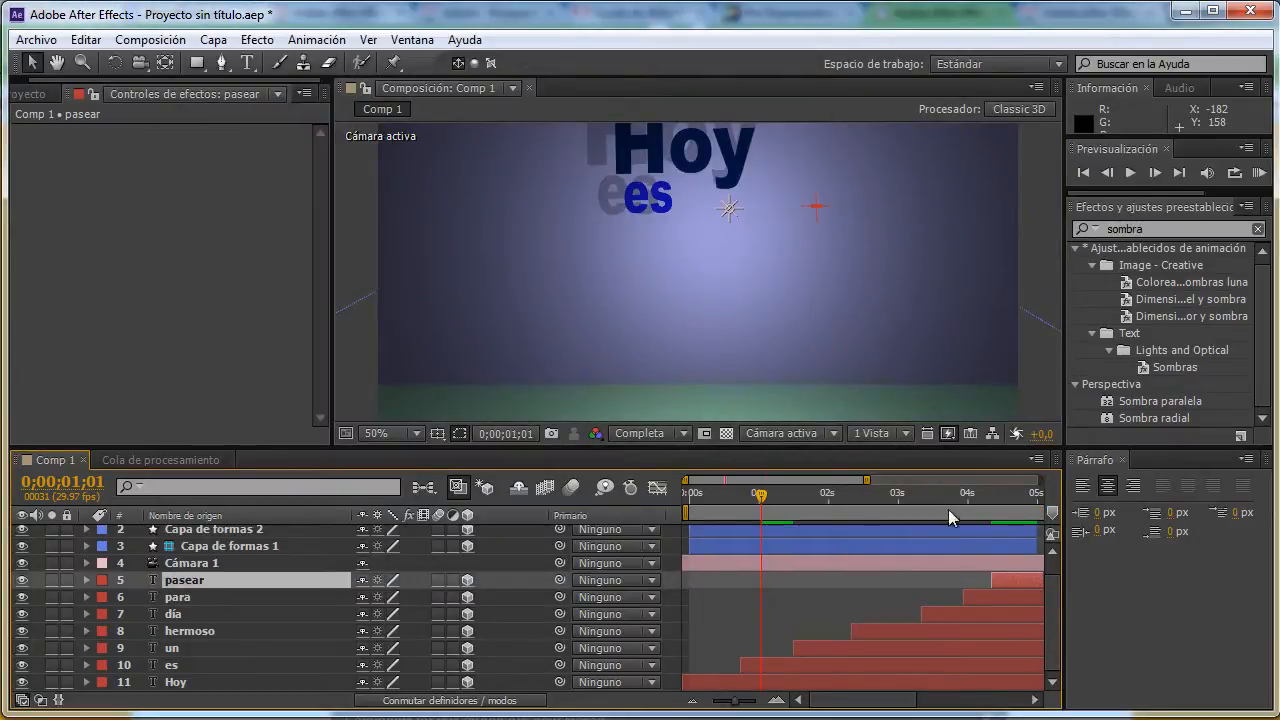
# Extend the ends of text layers es and un to about 9.8 seconds and of hermoso to about 9.7 seconds.
pyautogui.moveTo(770, 507); pyautogui.dragTo(1033, 500)
pyautogui.click(900, 510)
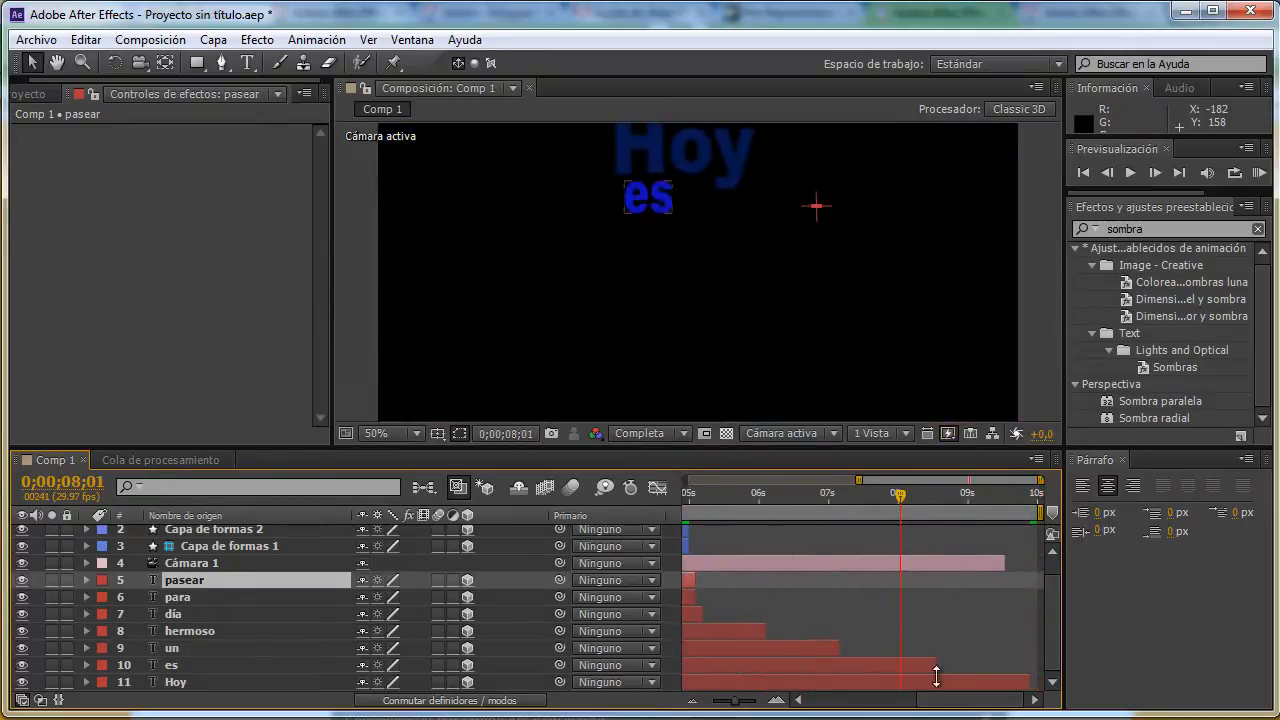
pyautogui.moveTo(938, 667); pyautogui.dragTo(1022, 660)
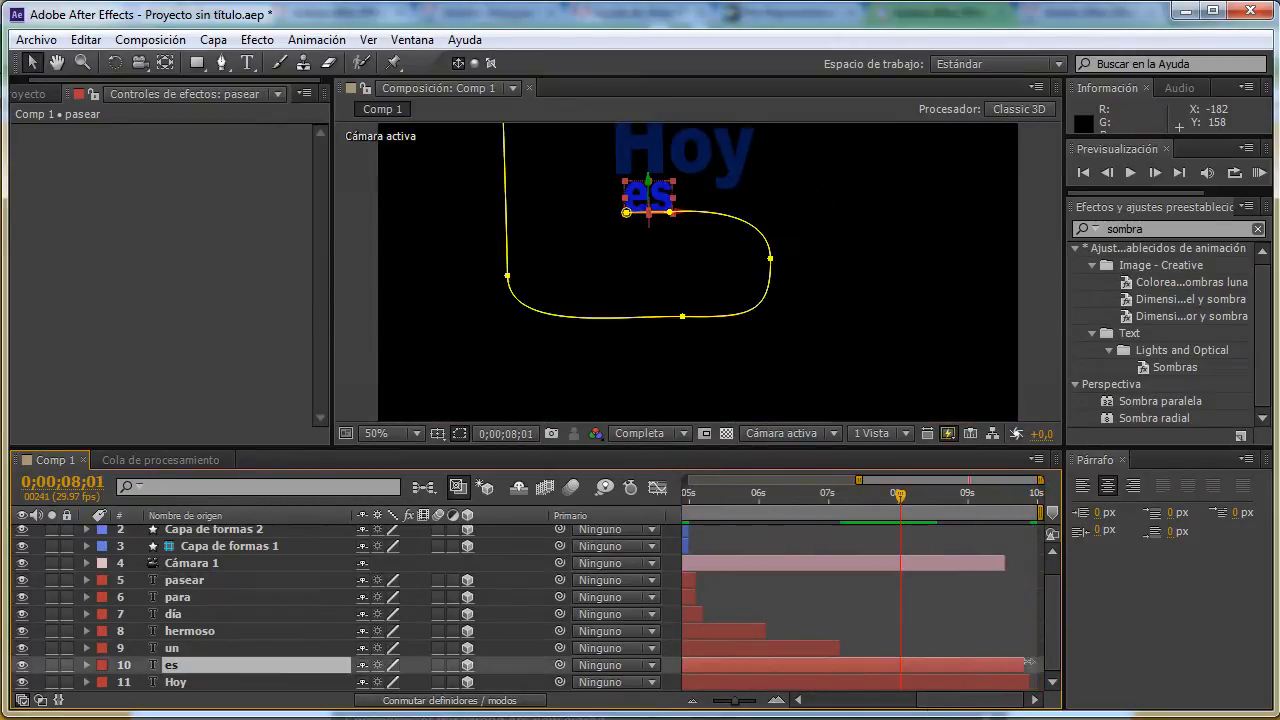
pyautogui.moveTo(839, 646); pyautogui.dragTo(1026, 645)
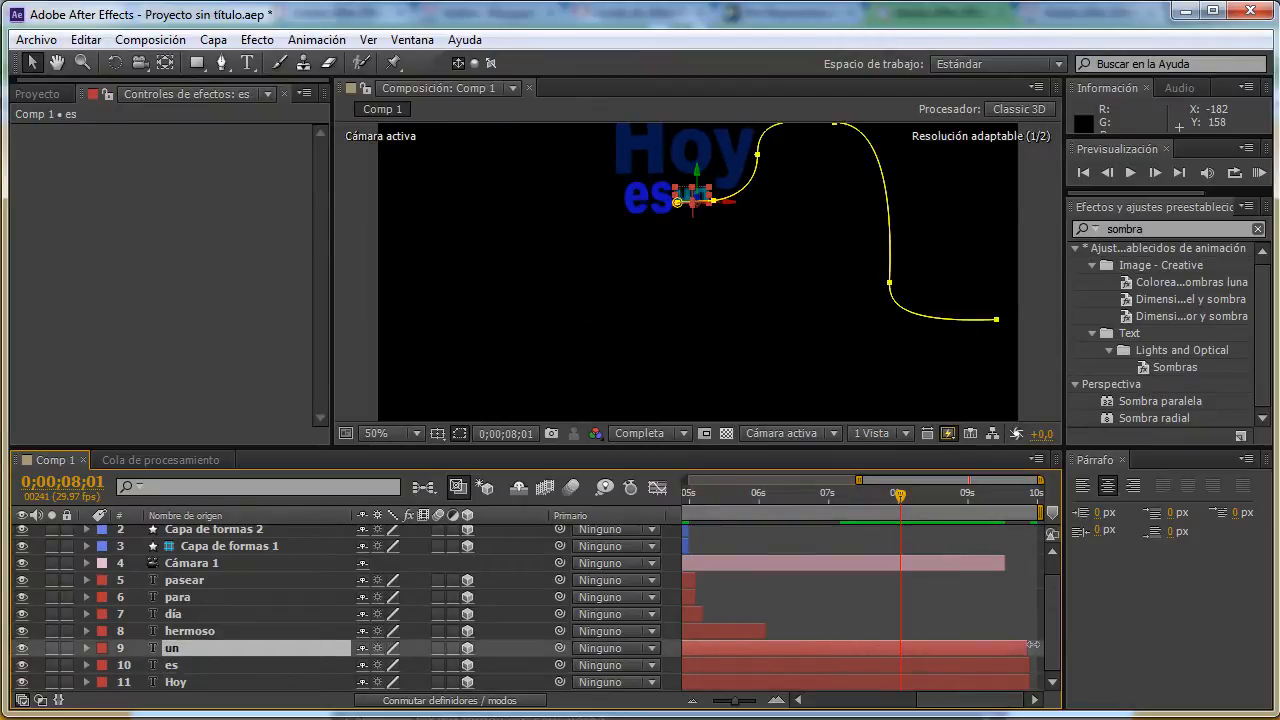
pyautogui.moveTo(766, 631); pyautogui.dragTo(1022, 636)
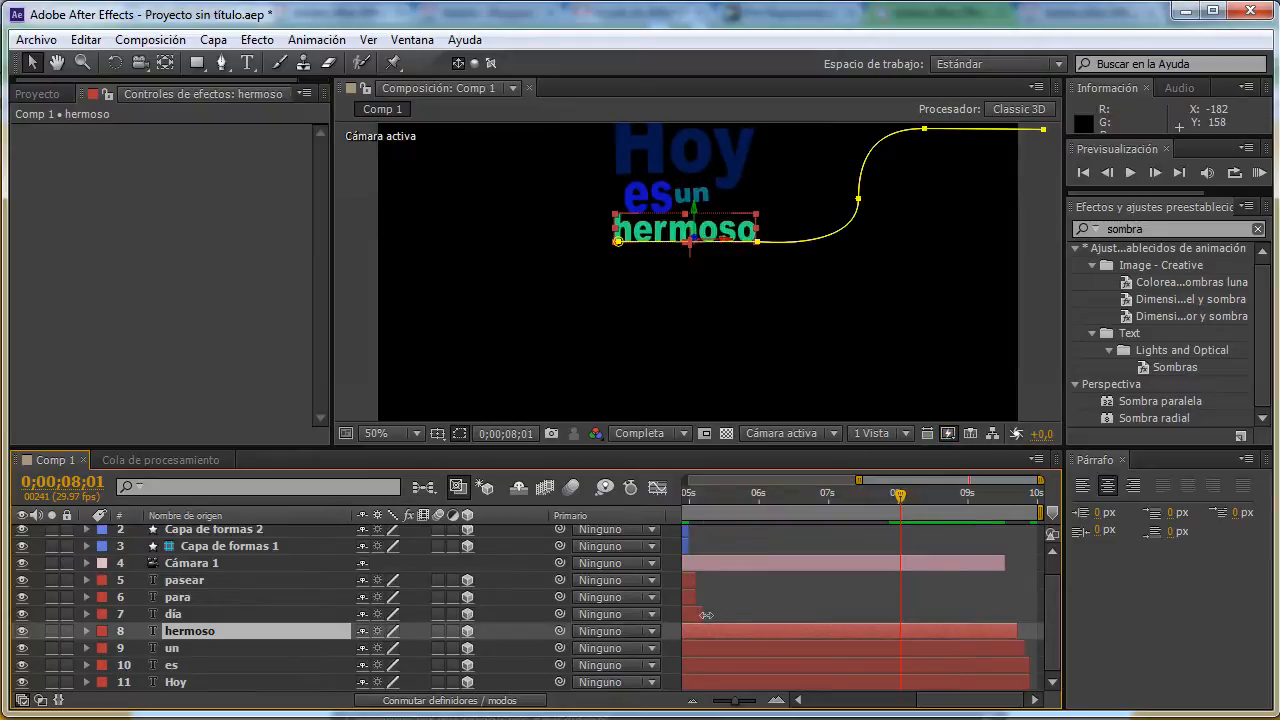
# Extend the ends of text layers día, para and pasear to about 9.7 seconds.
pyautogui.moveTo(700, 614); pyautogui.dragTo(1019, 616)
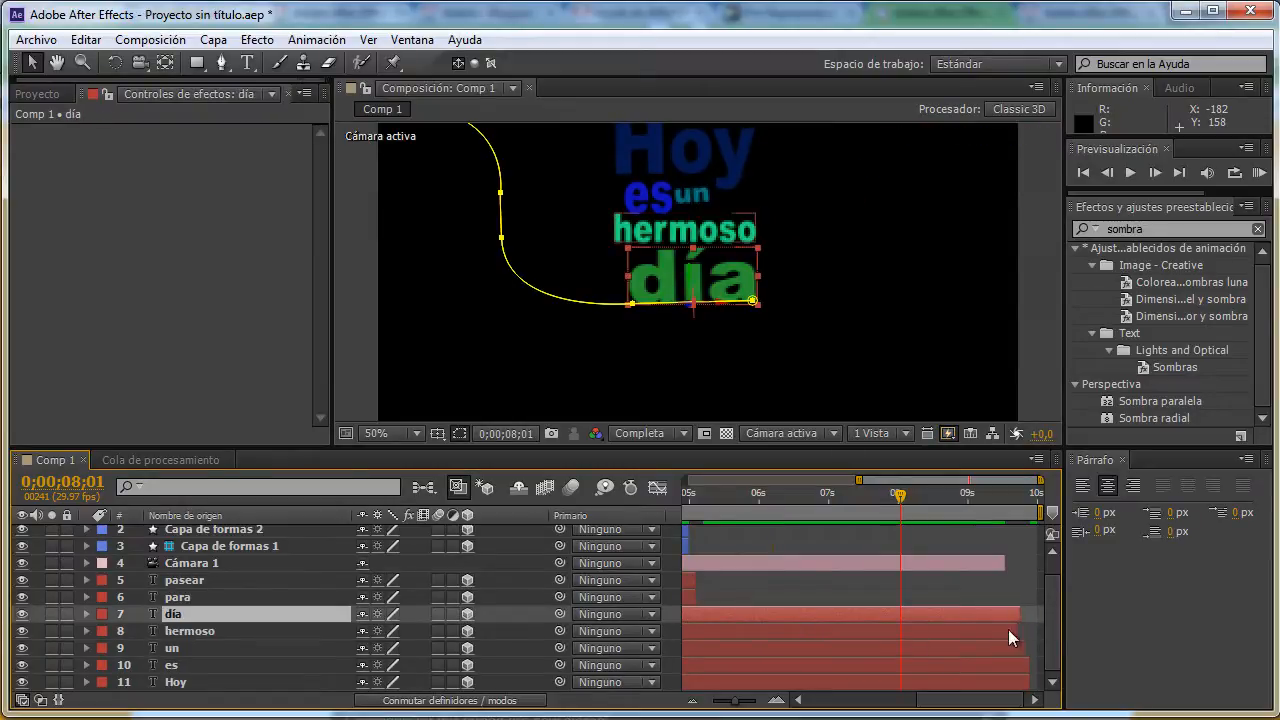
pyautogui.moveTo(698, 598); pyautogui.dragTo(1005, 605)
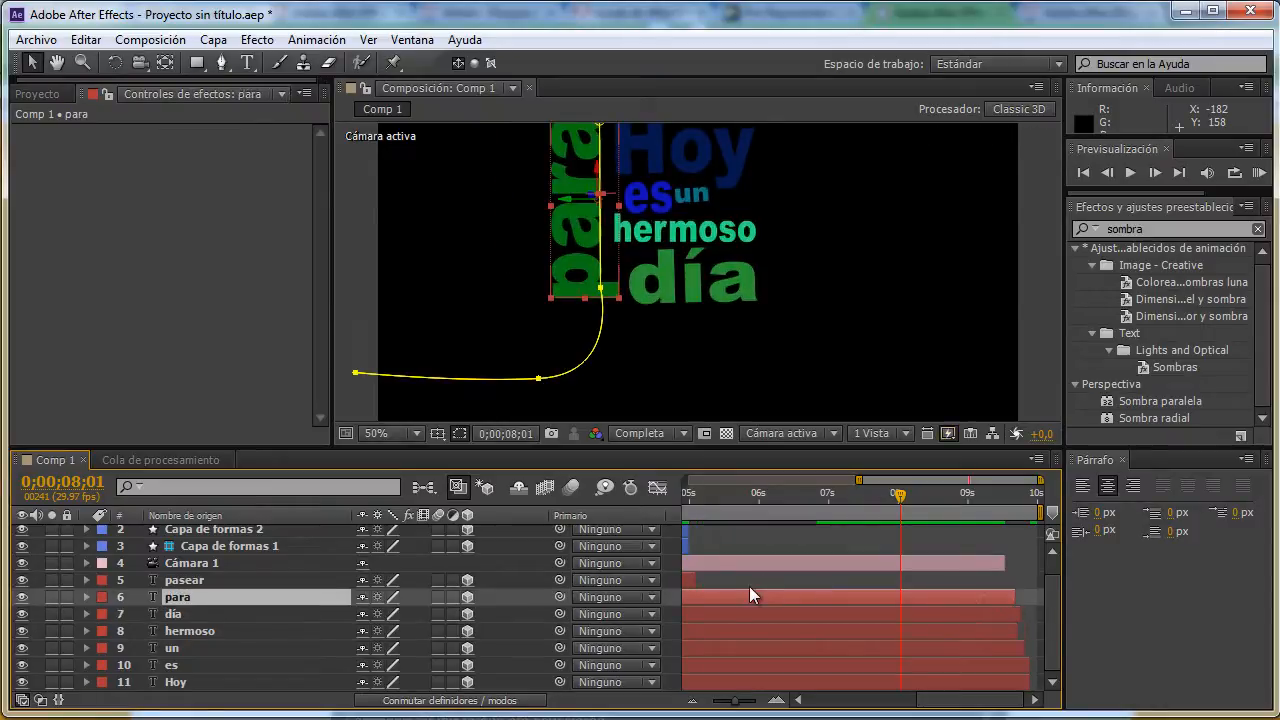
pyautogui.moveTo(693, 584); pyautogui.dragTo(1009, 588)
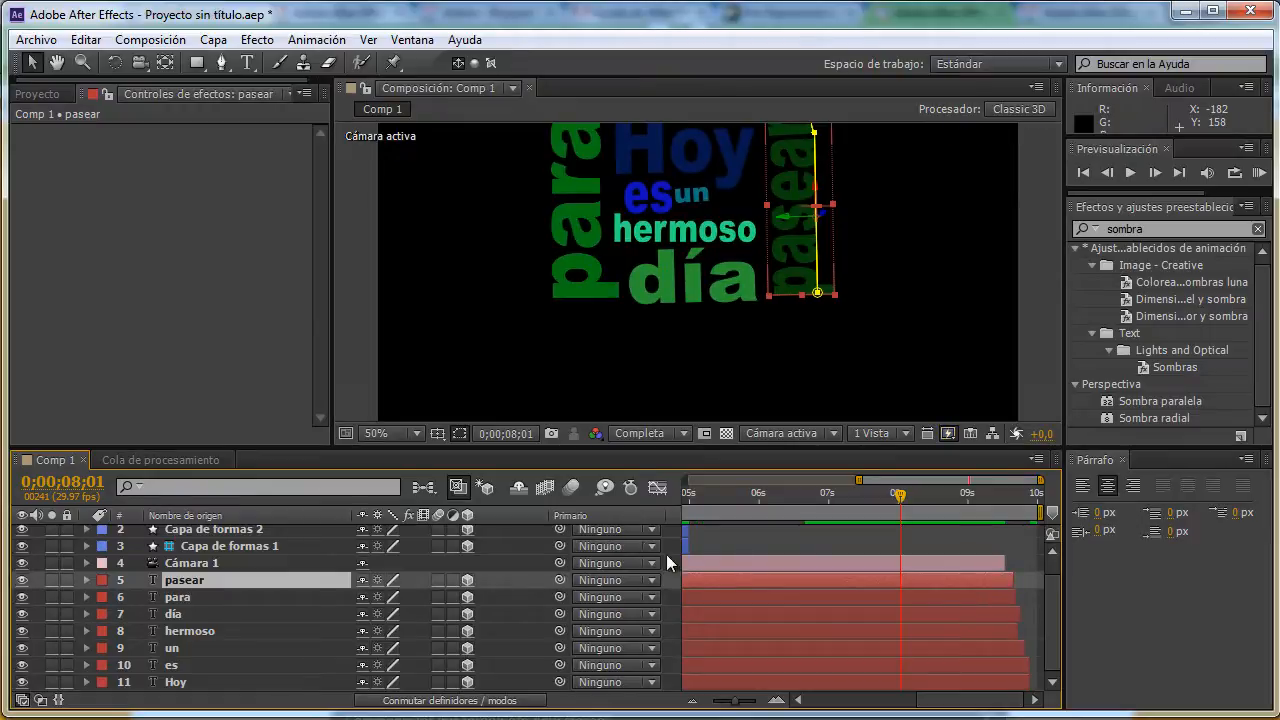
# Extend the ends of Capa de formas 1, Capa de formas 2 and Luz 1 to about 9.5 seconds.
pyautogui.moveTo(693, 551); pyautogui.dragTo(1000, 552)
pyautogui.moveTo(690, 530); pyautogui.dragTo(1005, 530)
pyautogui.scroll(2, 1054, 607)
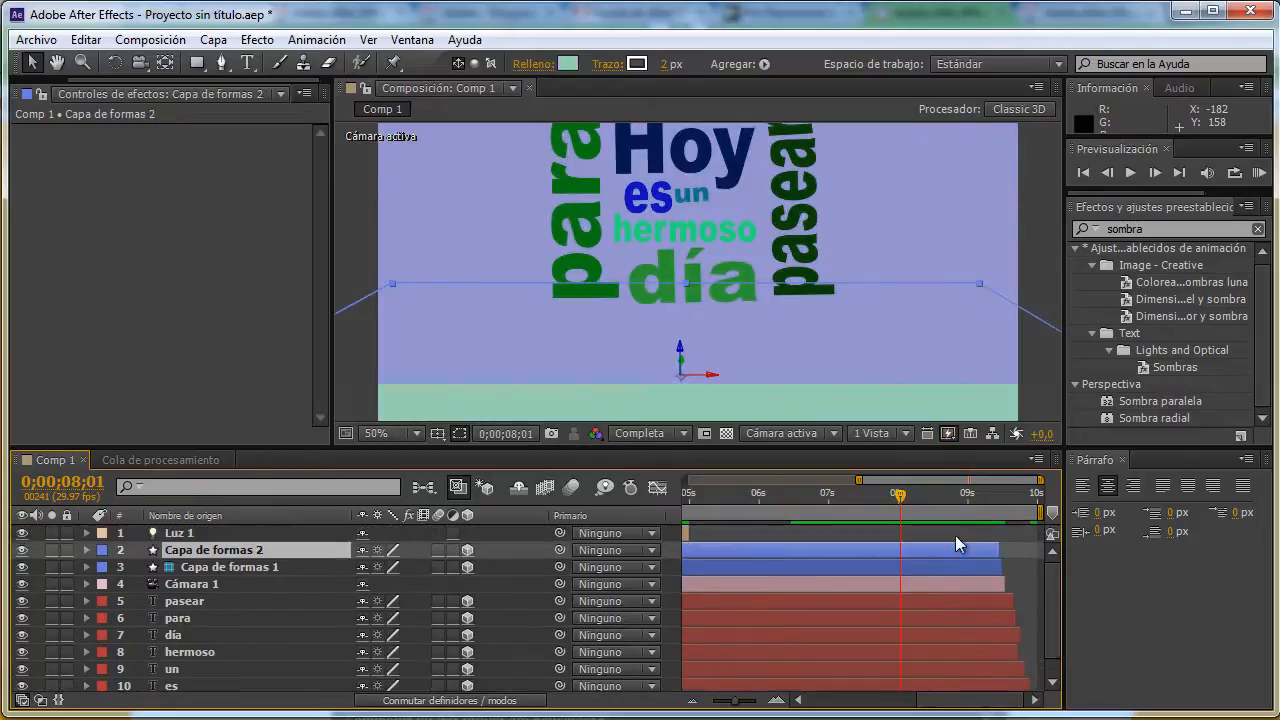
pyautogui.moveTo(695, 538); pyautogui.dragTo(985, 538)
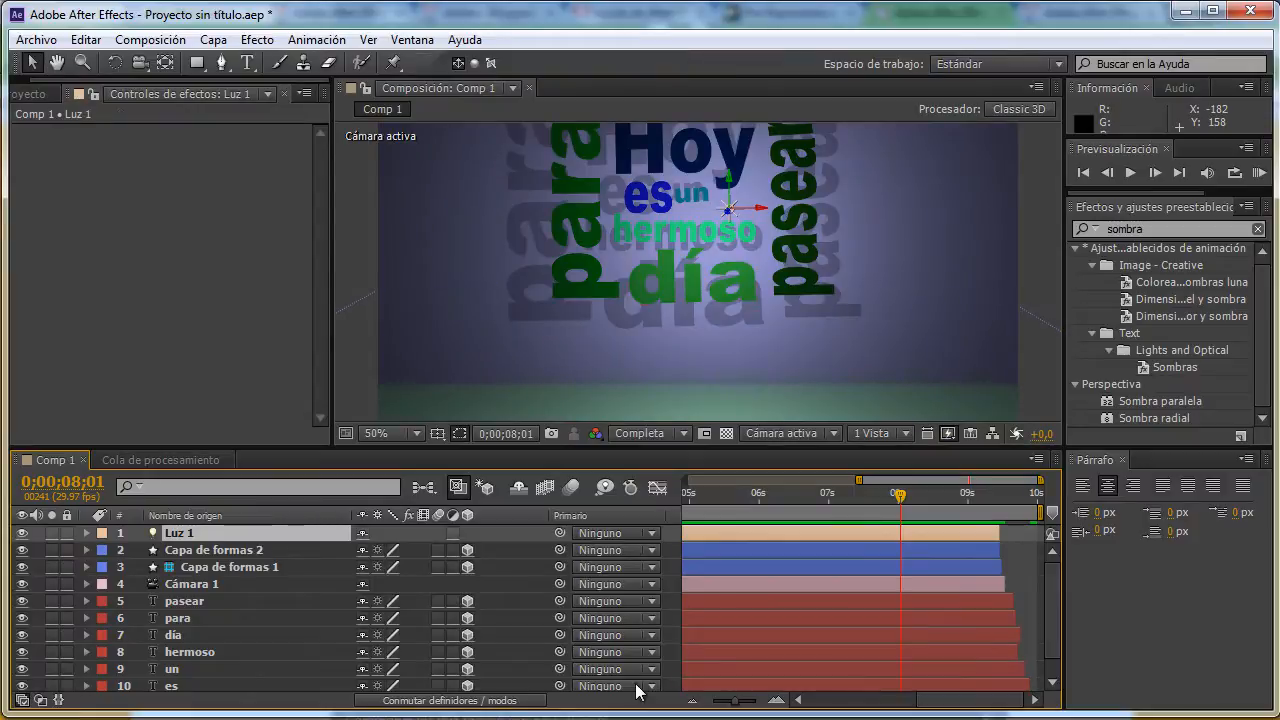
# Preview the word animation from the composition's start, and return to the first frame.
pyautogui.moveTo(901, 494); pyautogui.dragTo(642, 606)
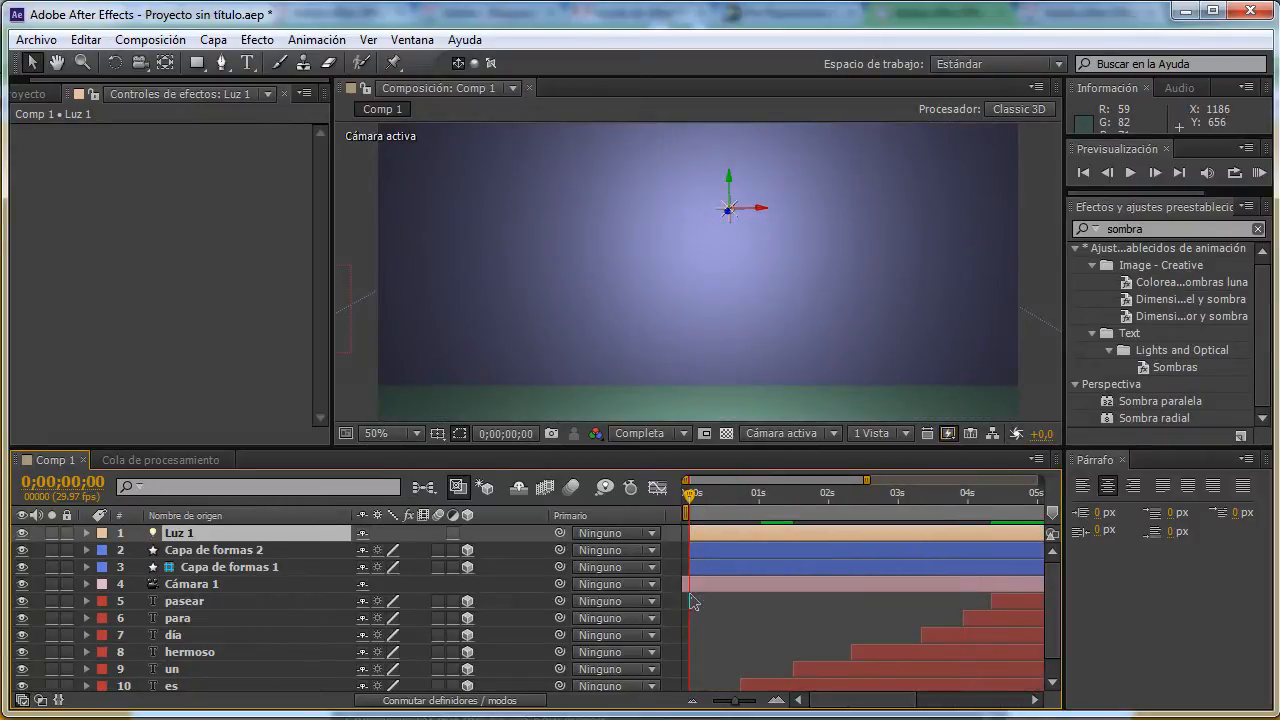
pyautogui.click(1131, 173)
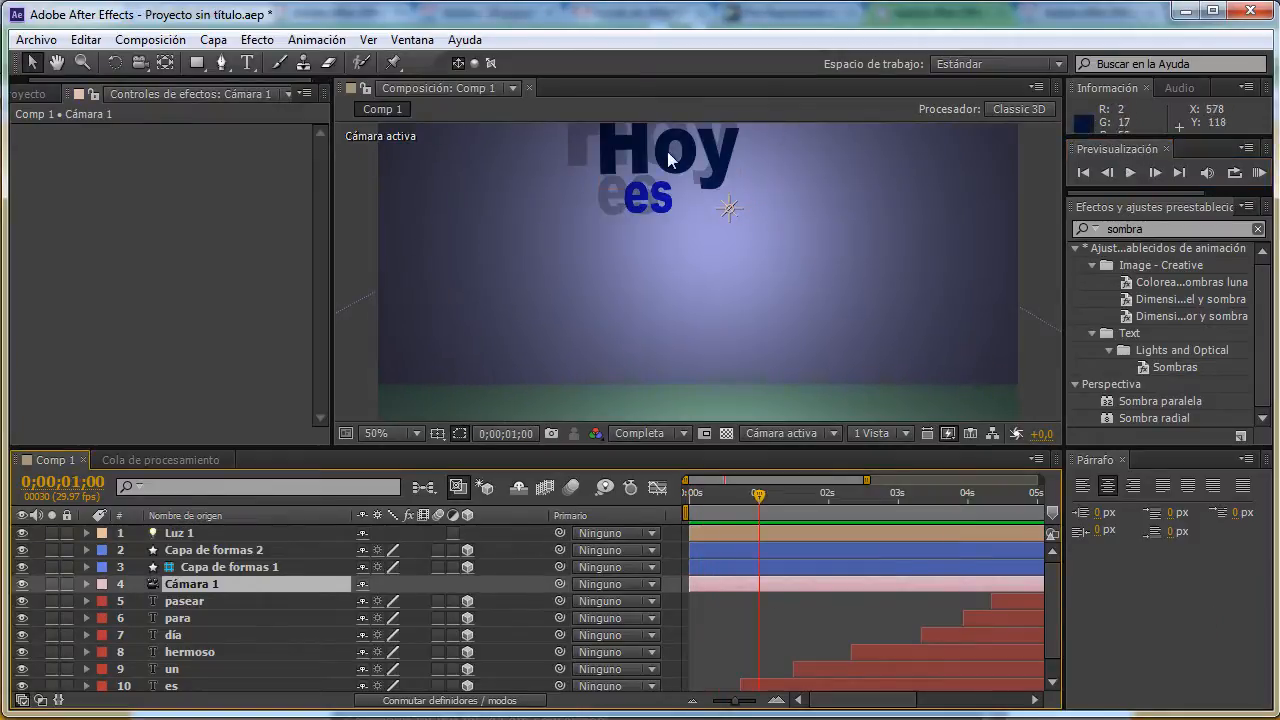
pyautogui.moveTo(762, 496); pyautogui.dragTo(675, 540)
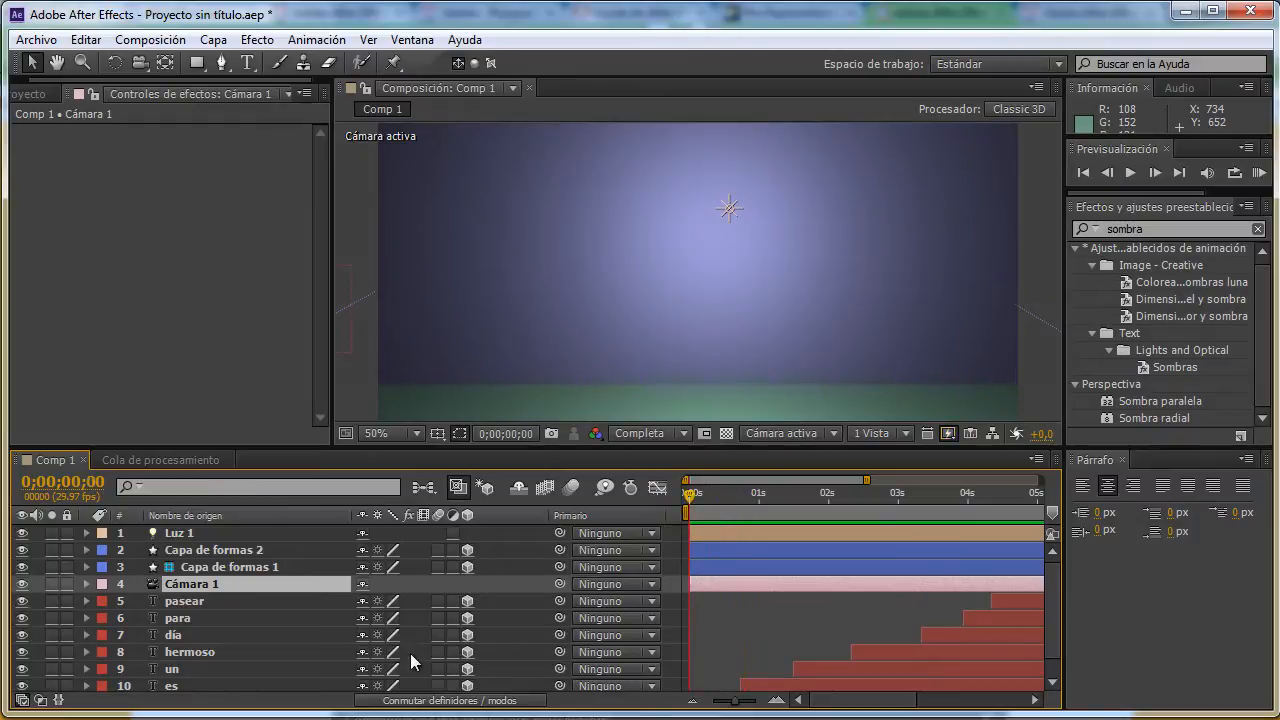
# Shift both Primer margen keyframes of layer es so the first sits at the layer's start, 0;00;00;22, and collapse the layer.
pyautogui.click(87, 686)
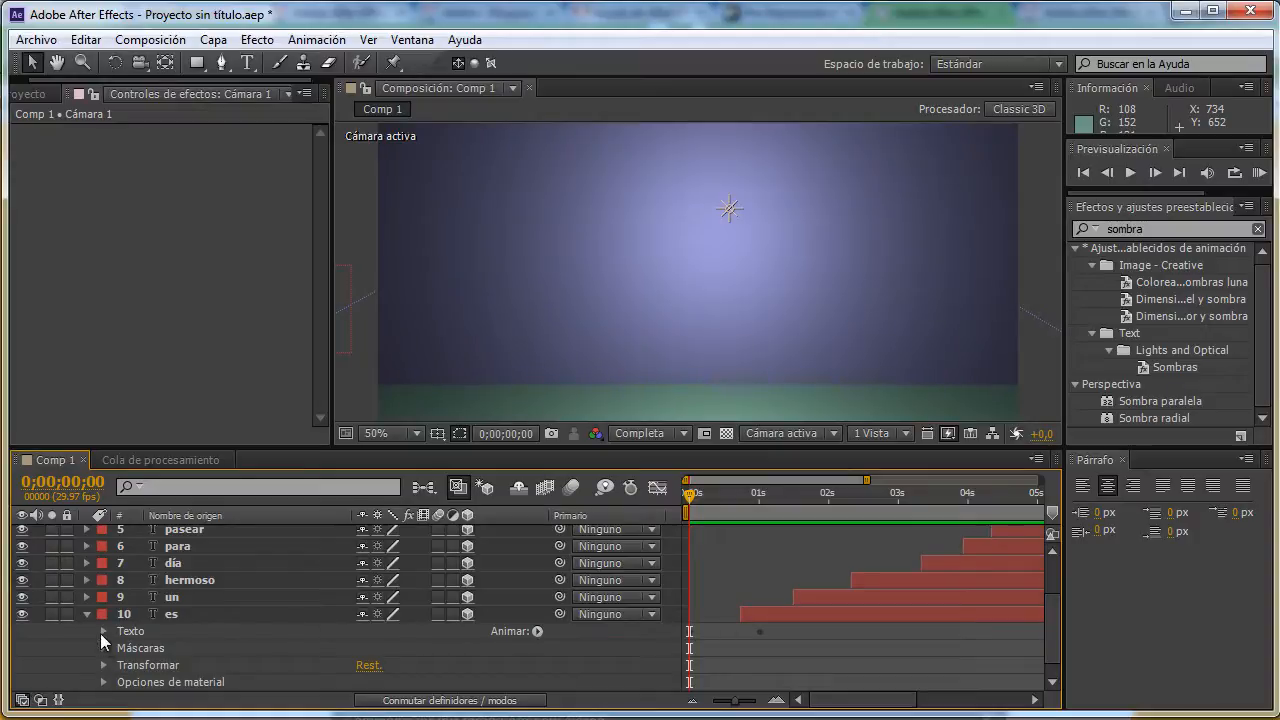
pyautogui.click(103, 631)
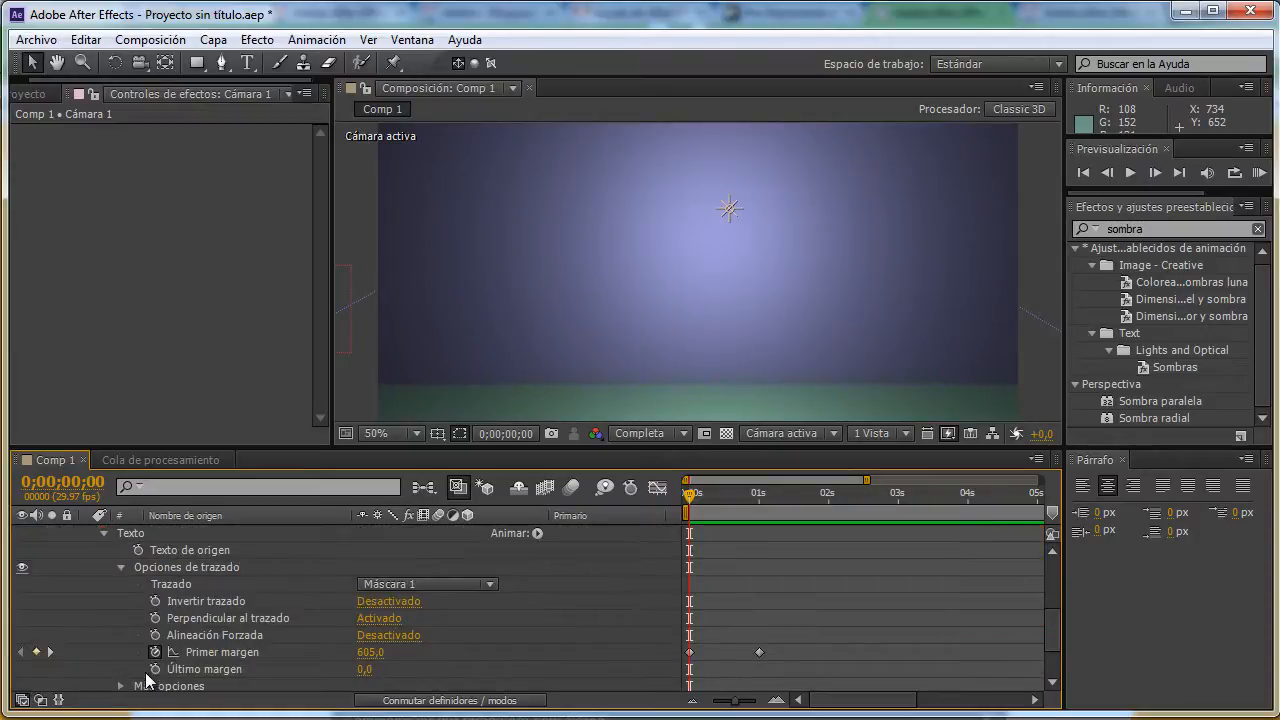
pyautogui.click(171, 578)
pyautogui.scroll(2, 863, 554)
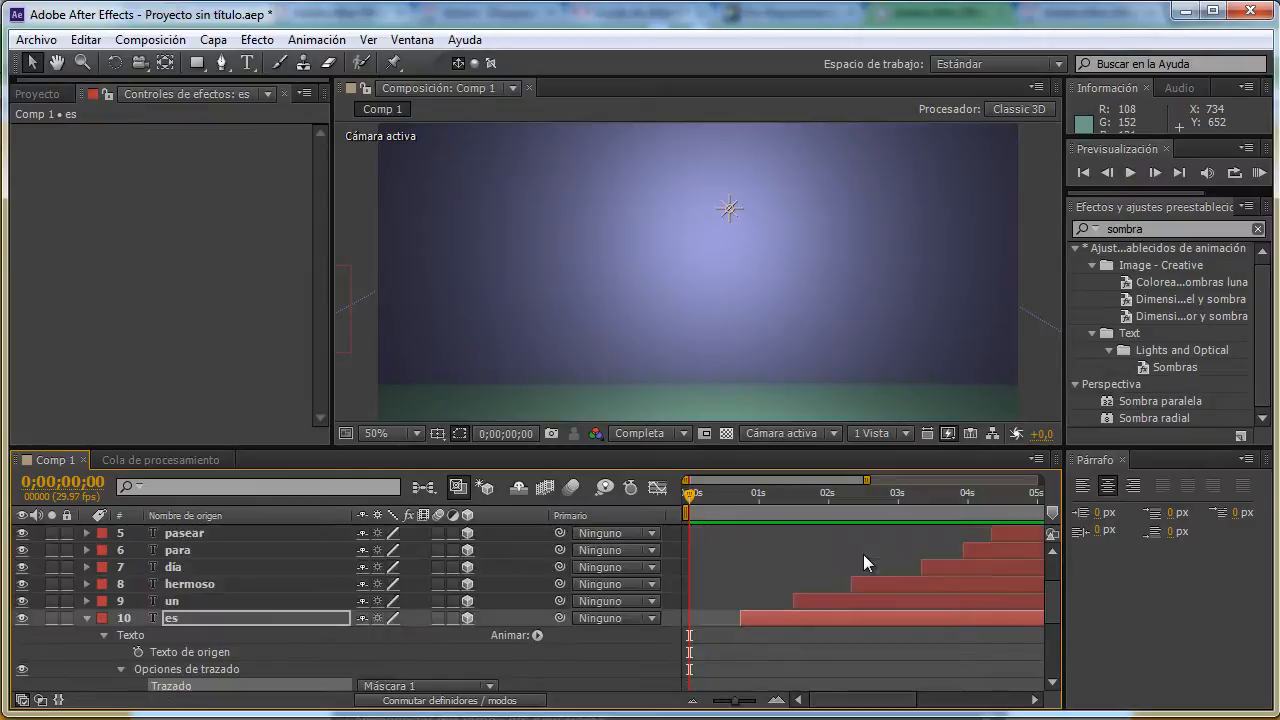
pyautogui.scroll(-3, 863, 554)
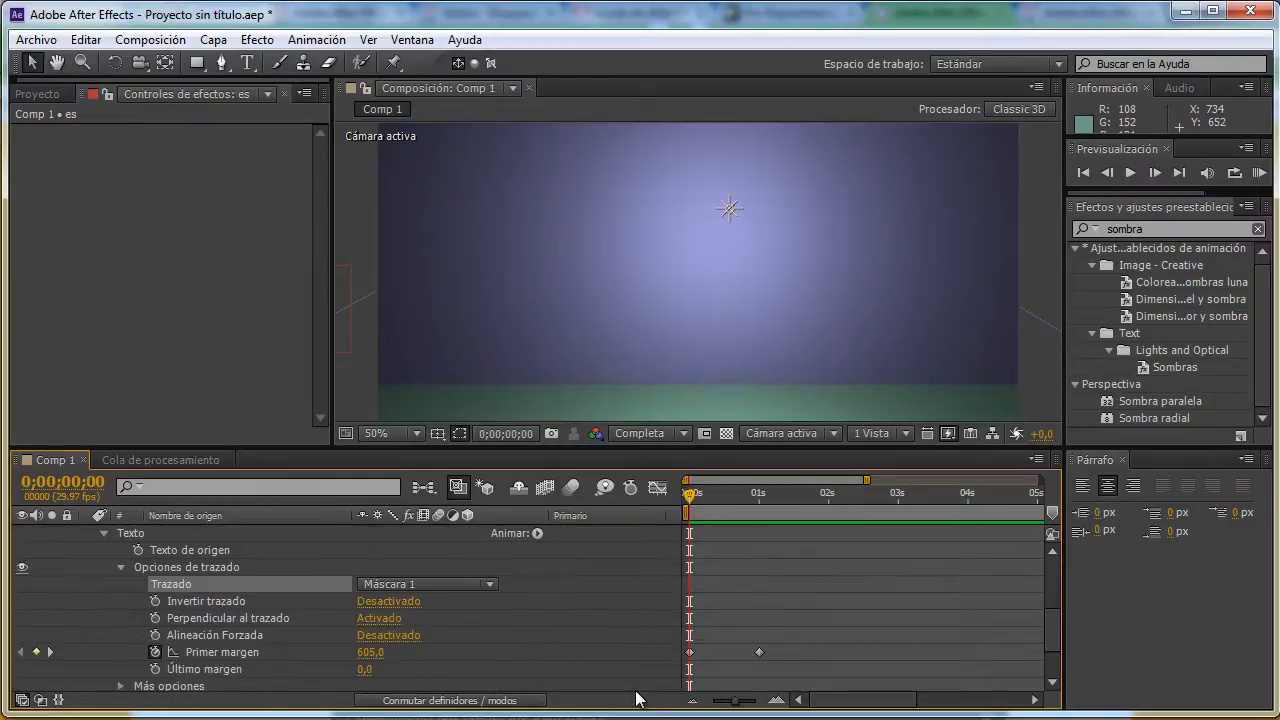
pyautogui.click(758, 652)
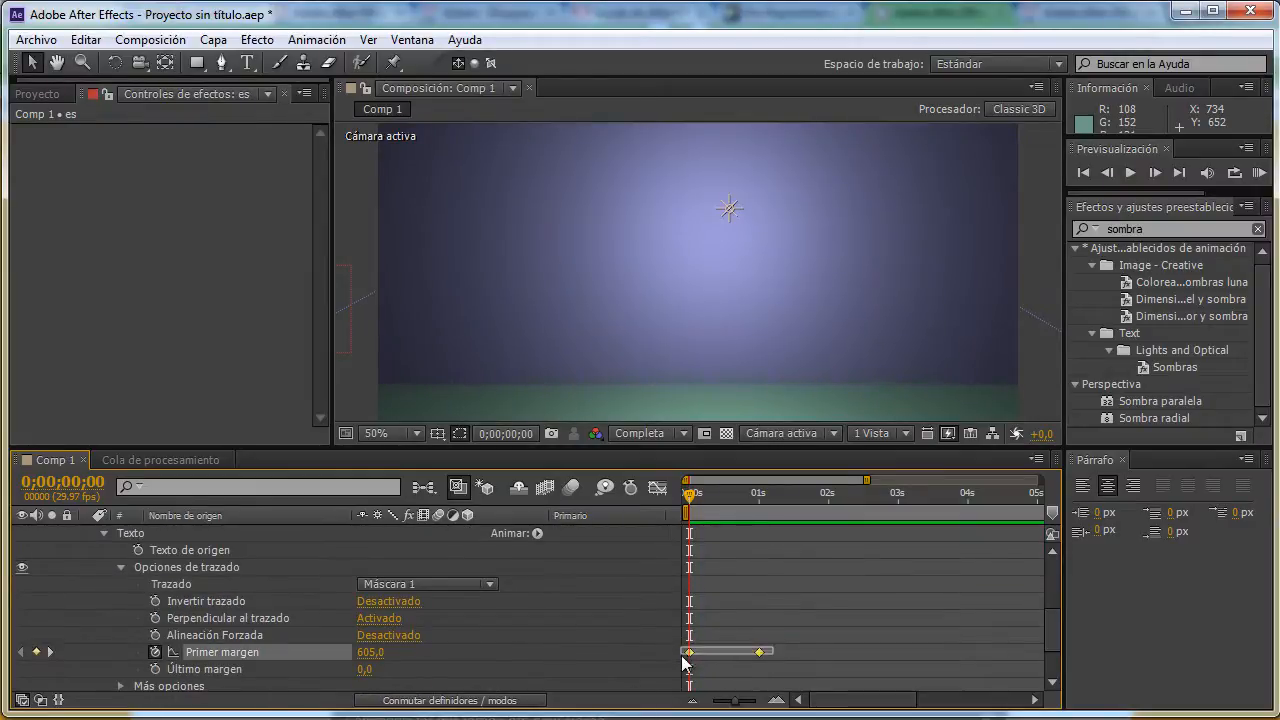
pyautogui.moveTo(691, 655); pyautogui.dragTo(723, 651)
pyautogui.scroll(1, 740, 598)
pyautogui.moveTo(695, 500); pyautogui.dragTo(741, 503)
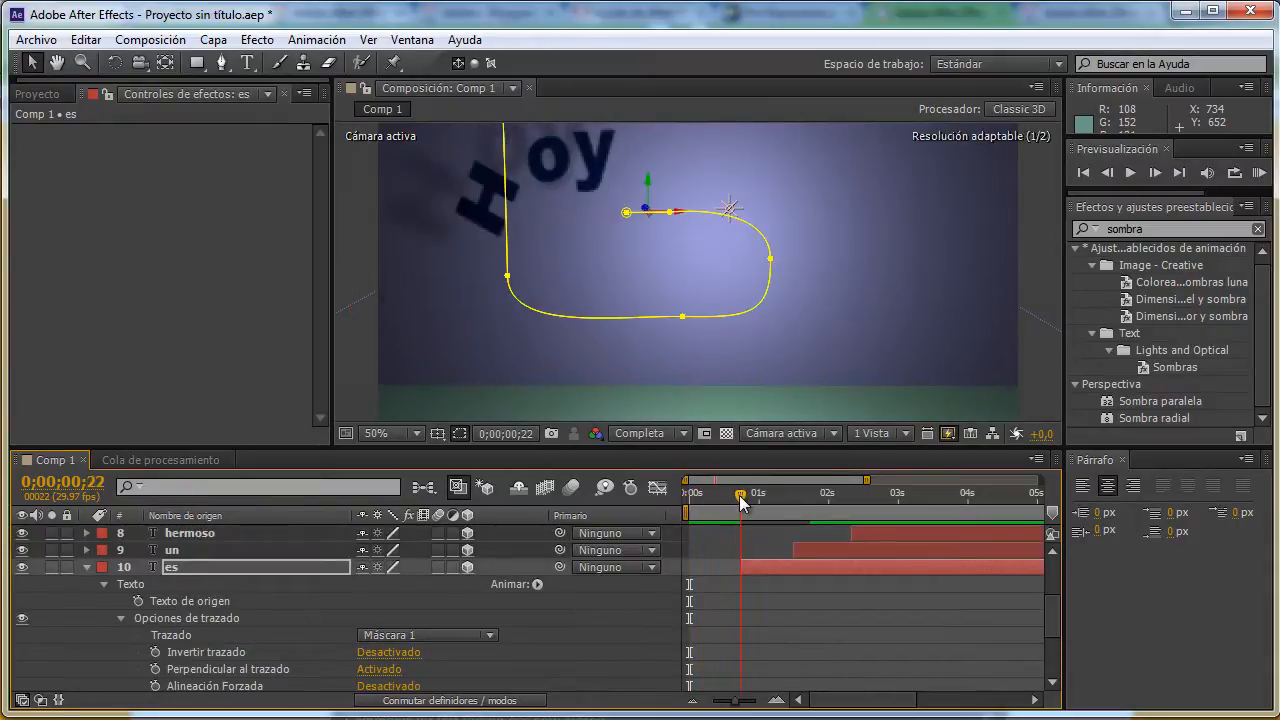
pyautogui.scroll(-1, 909, 619)
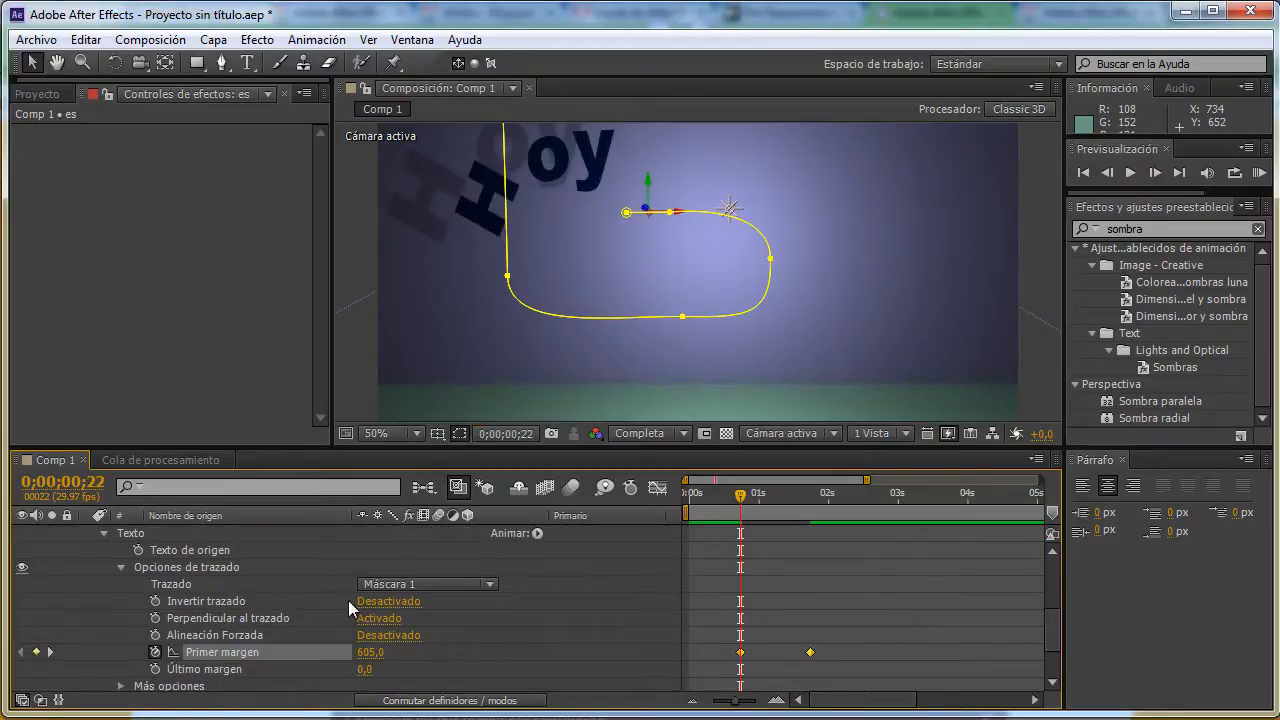
pyautogui.click(105, 533)
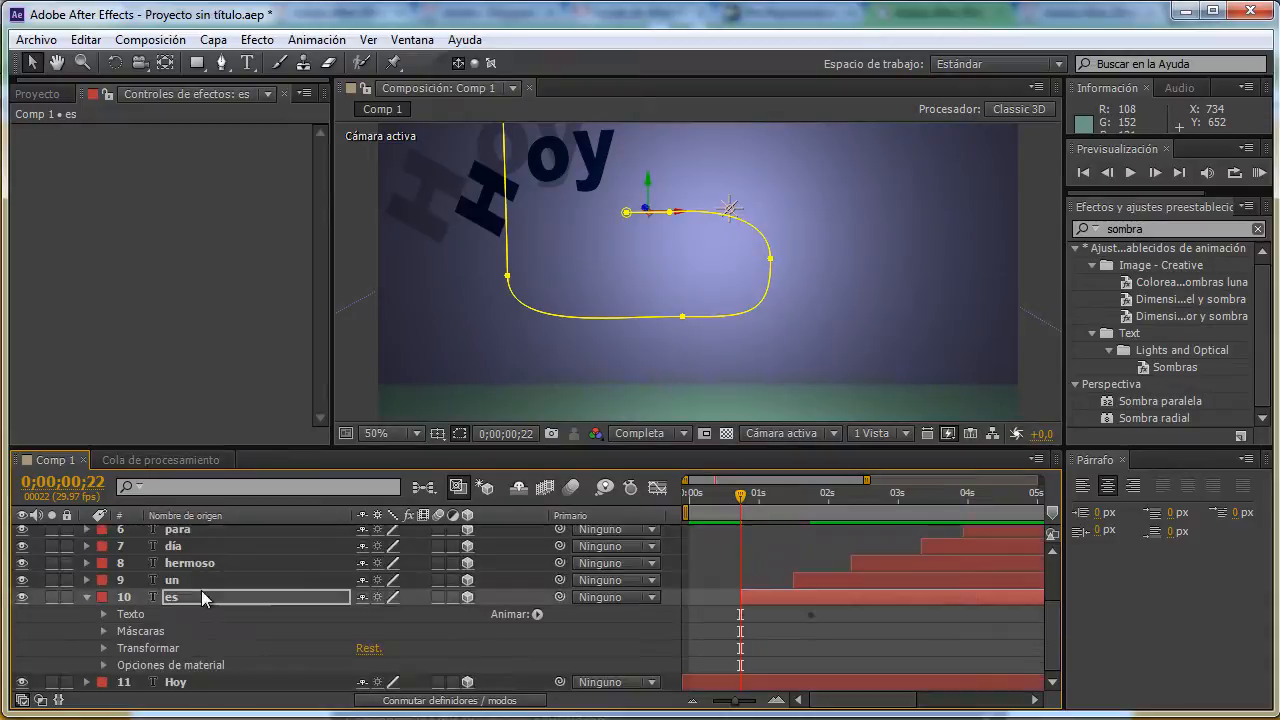
pyautogui.click(86, 598)
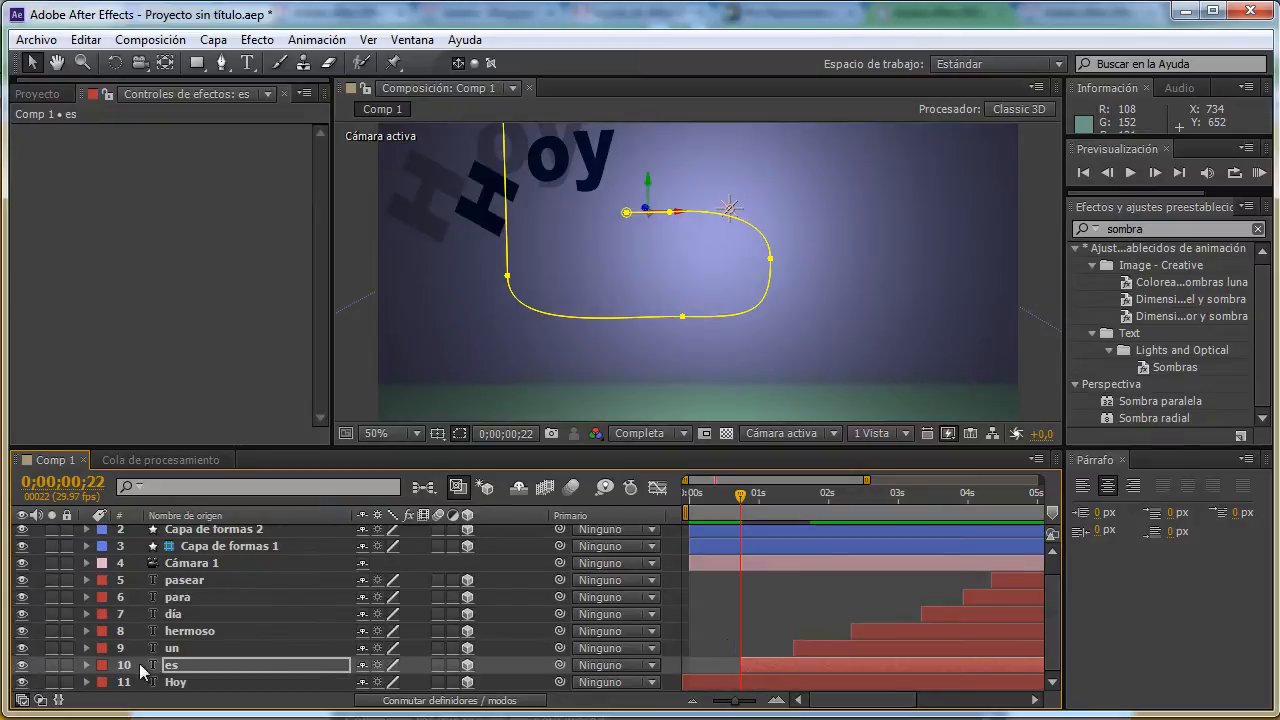
# Shift both Primer margen keyframes of layer un so the first sits at the layer's start, 0;00;01;15, and collapse the layer.
pyautogui.click(184, 636)
pyautogui.click(185, 648)
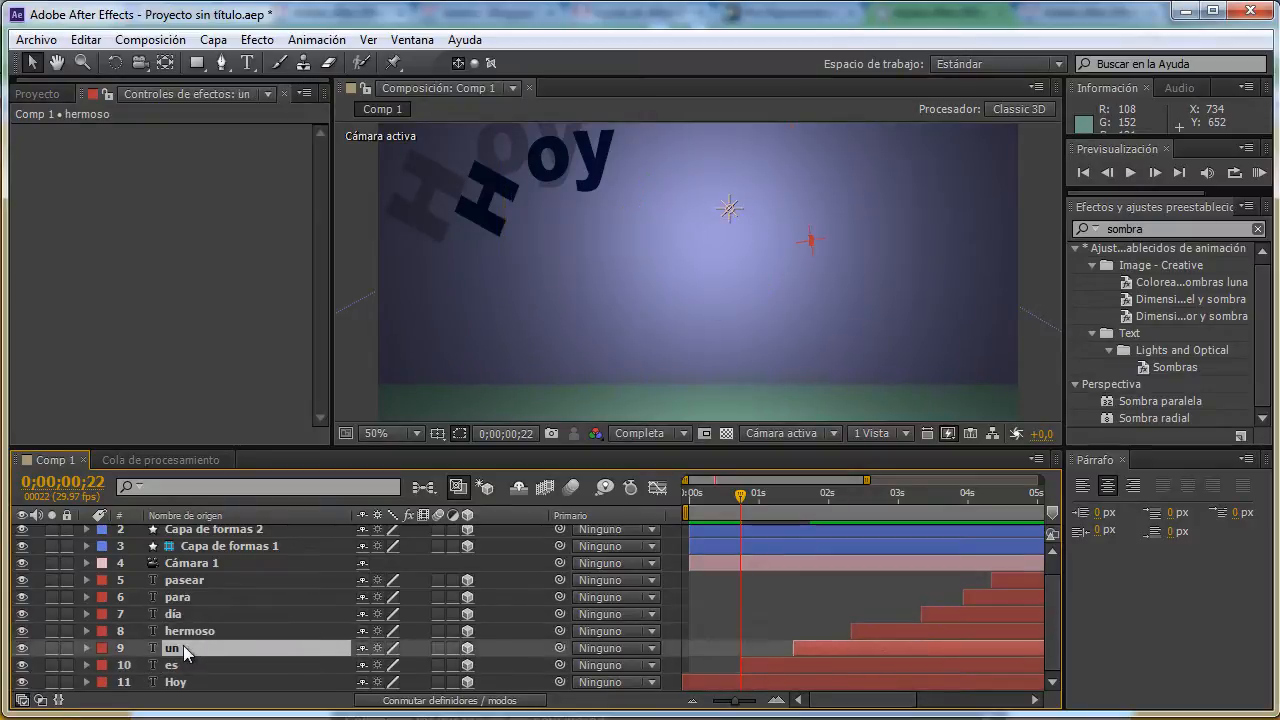
pyautogui.moveTo(744, 497); pyautogui.dragTo(793, 505)
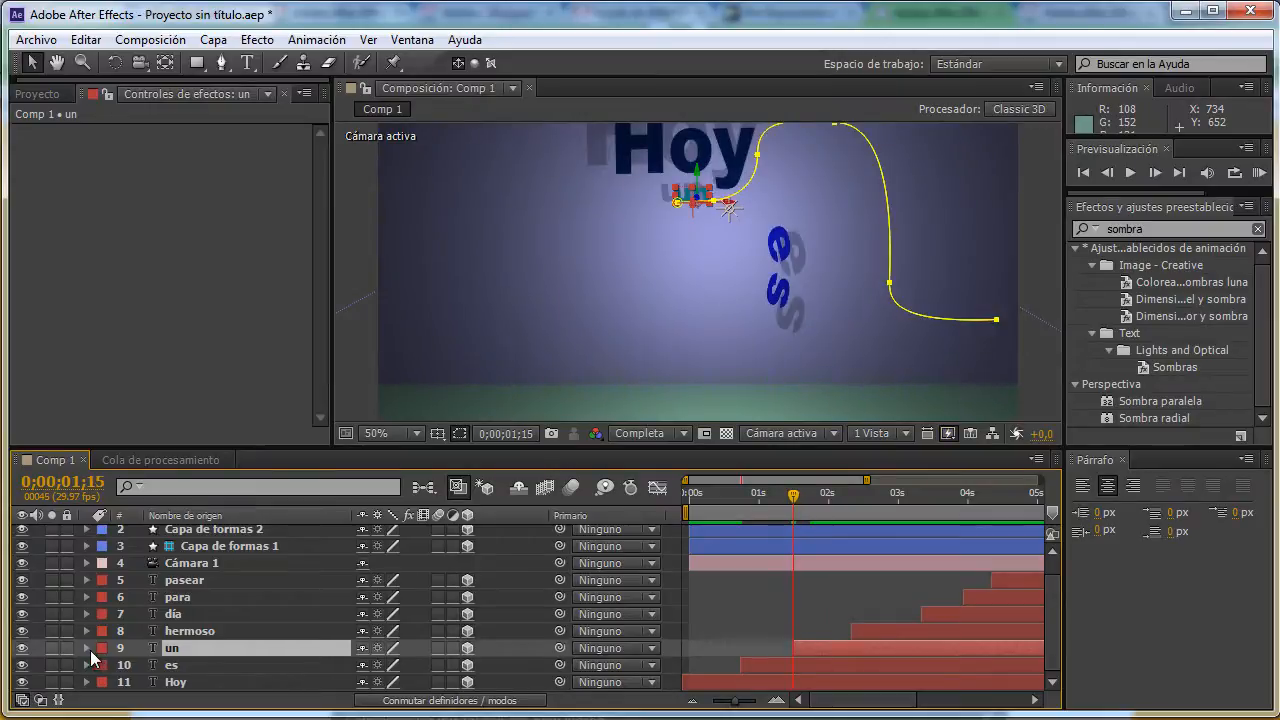
pyautogui.click(87, 648)
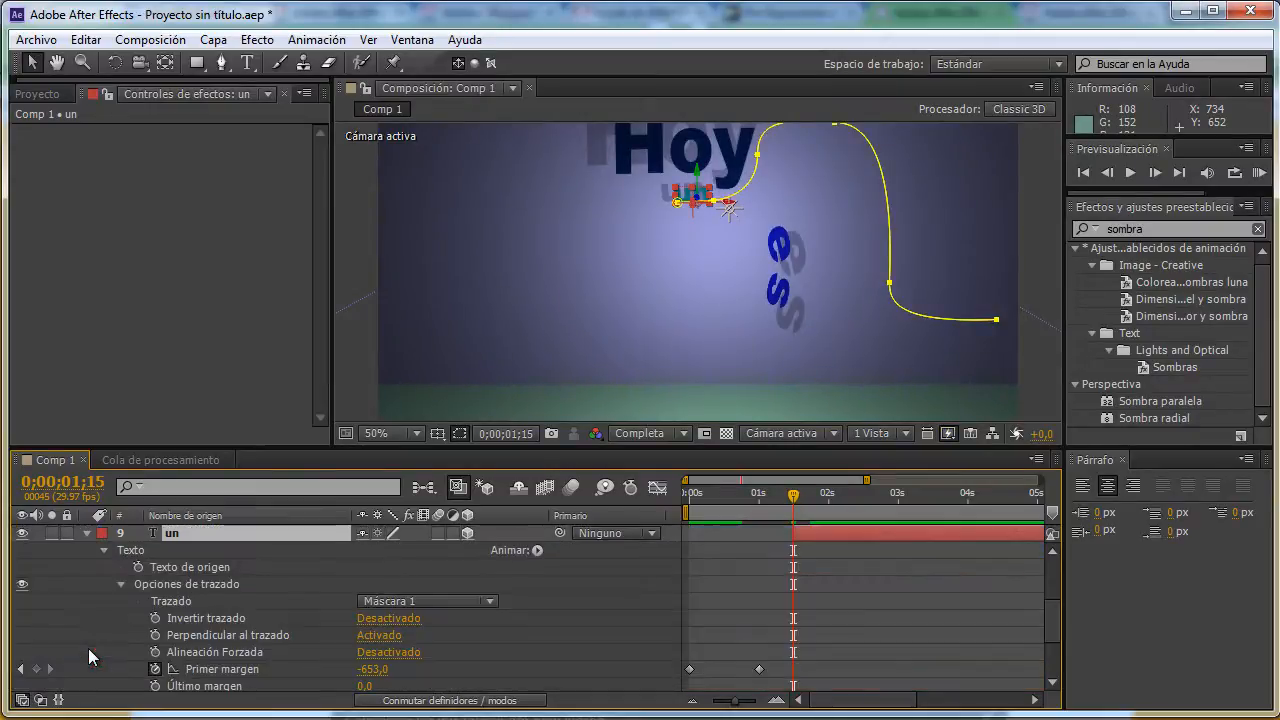
pyautogui.click(178, 603)
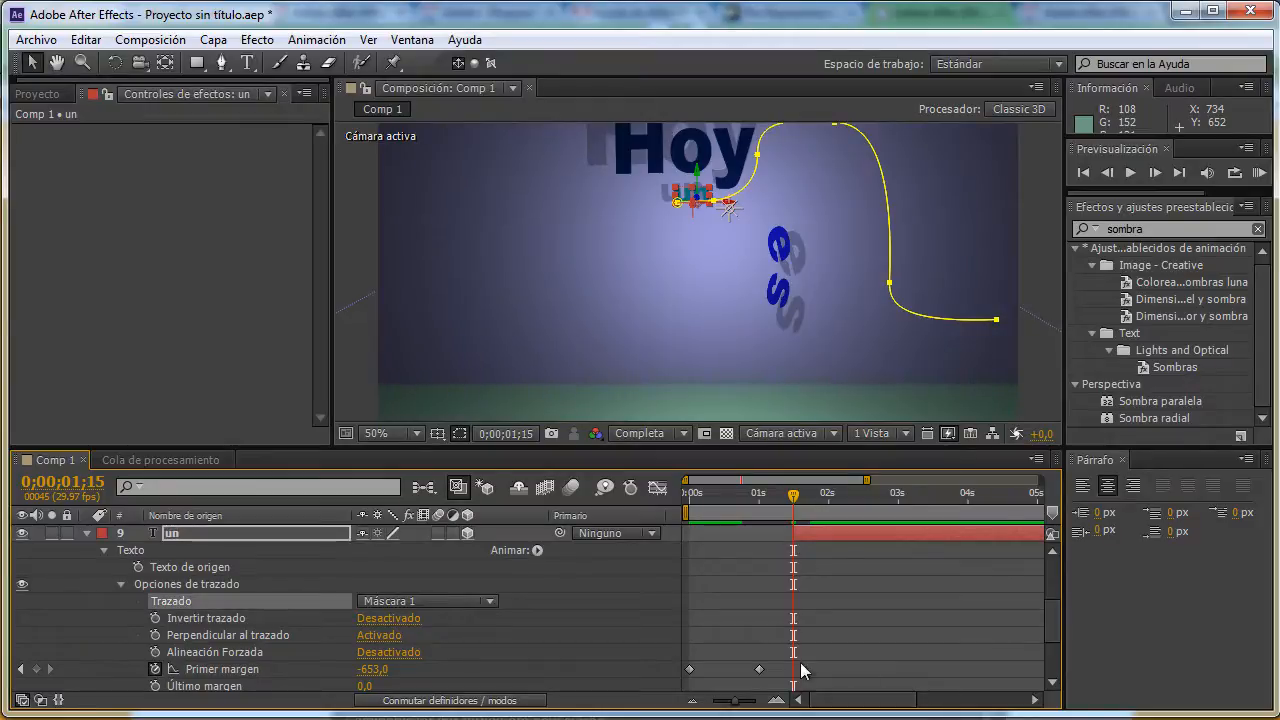
pyautogui.moveTo(782, 663); pyautogui.dragTo(800, 683)
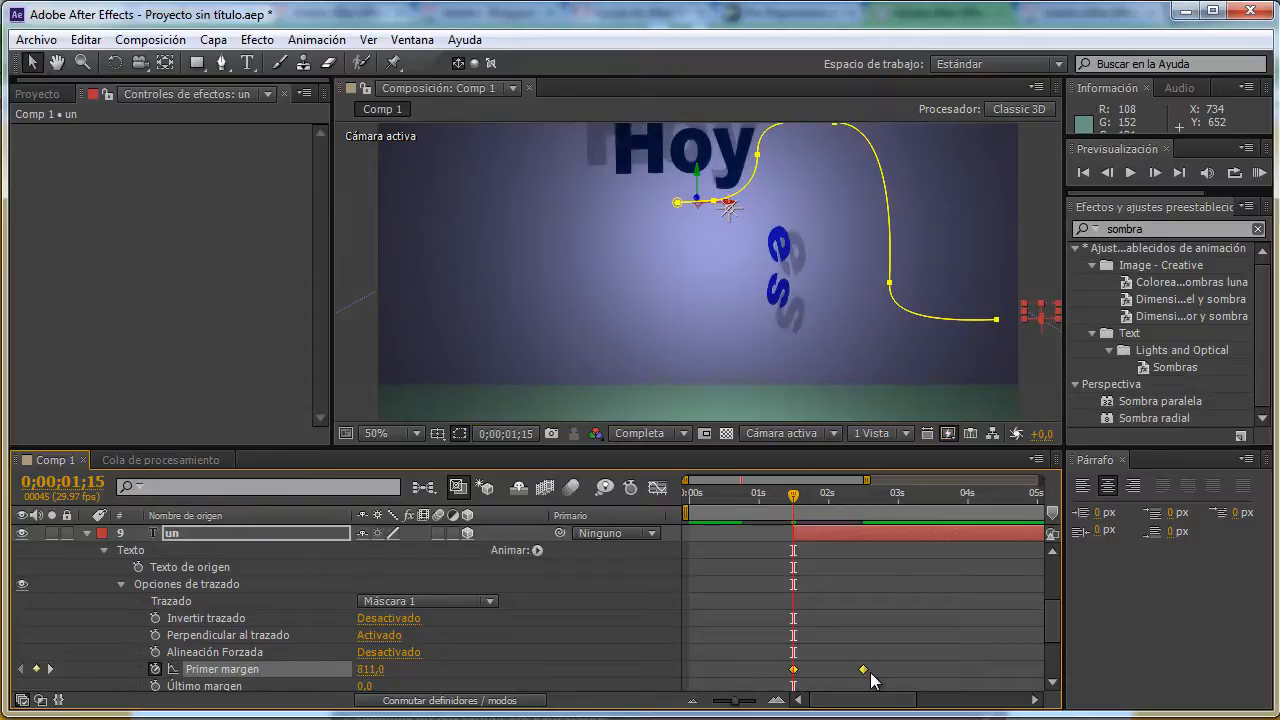
pyautogui.click(104, 550)
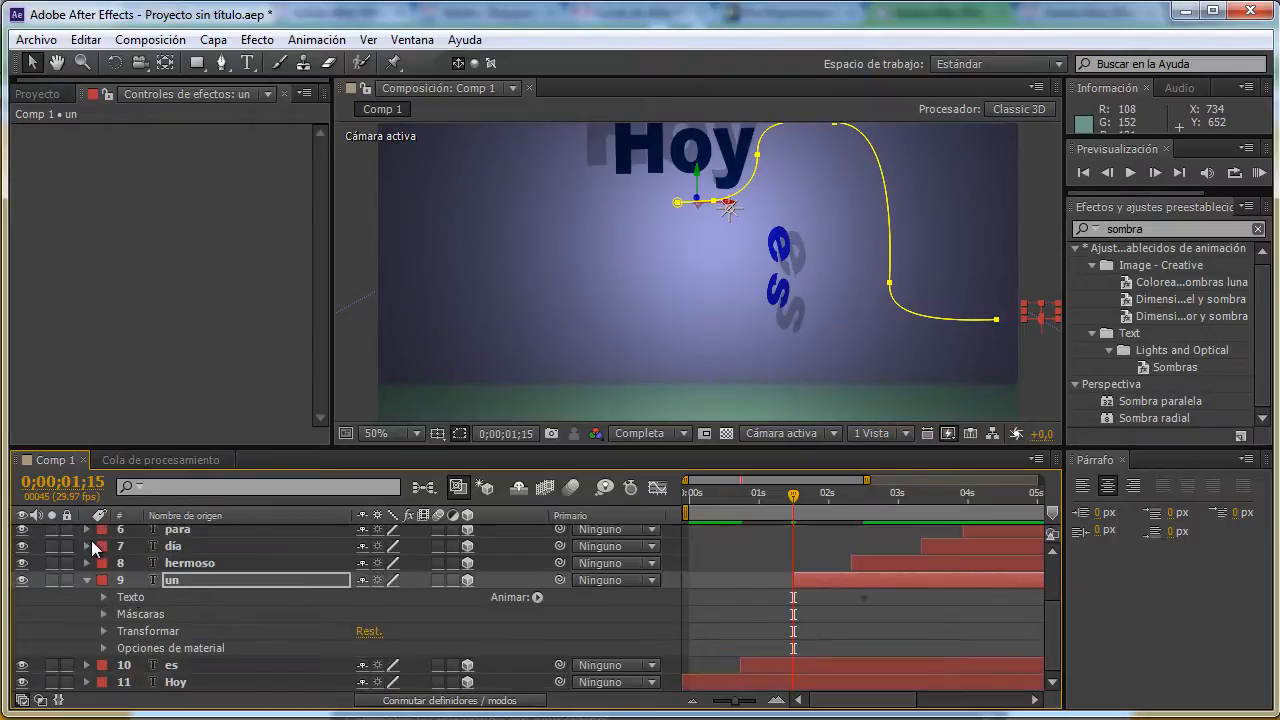
pyautogui.click(86, 578)
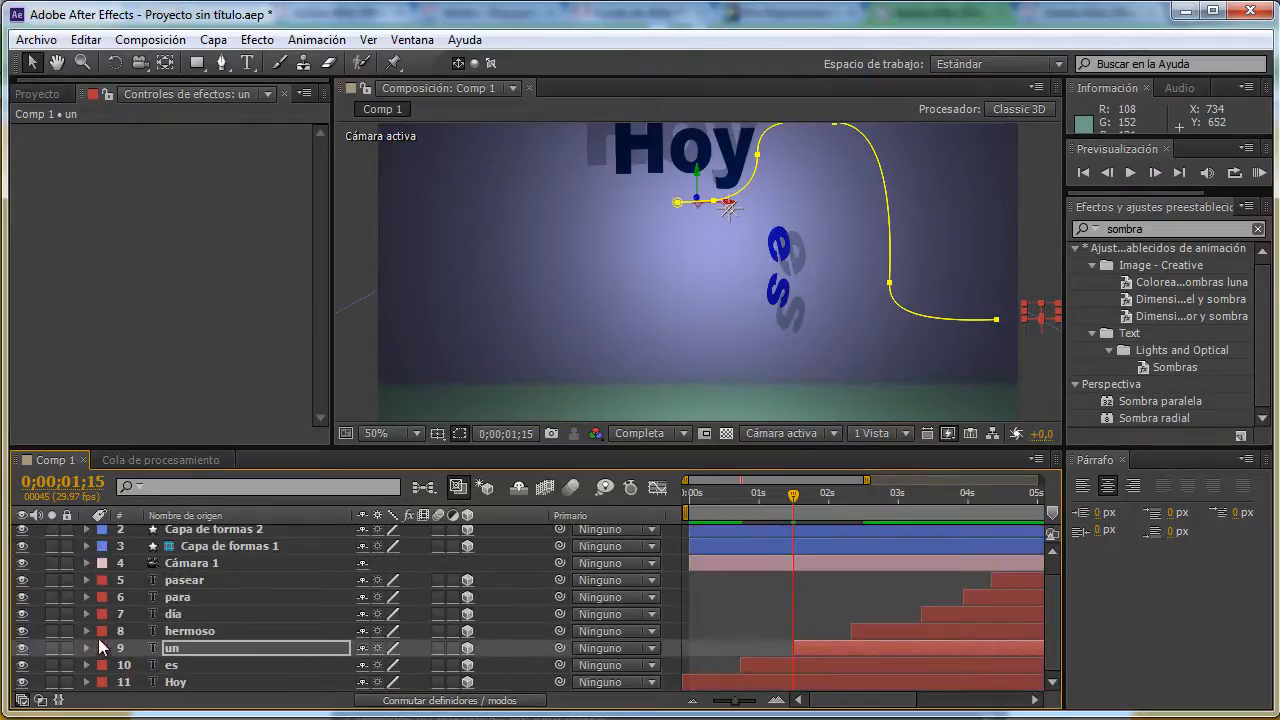
# Shift both Primer margen keyframes of layer hermoso so the first sits at the layer's start, 0;00;02;10.
pyautogui.click(87, 630)
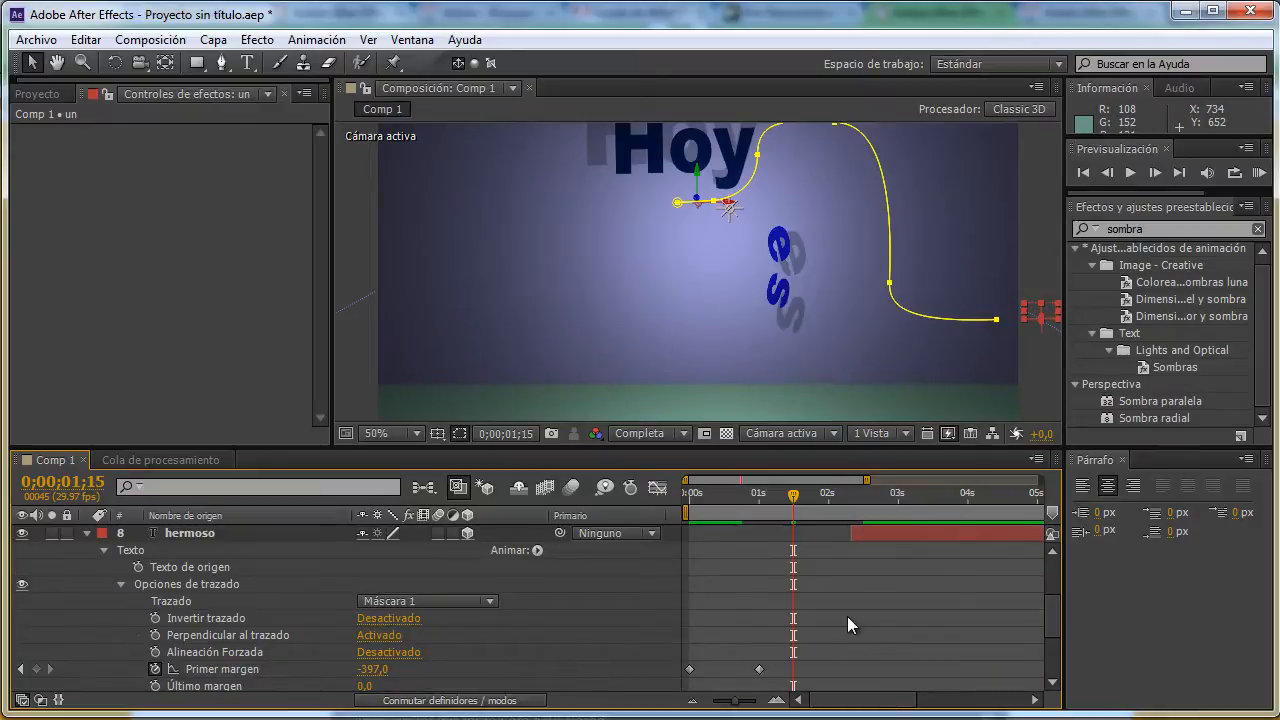
pyautogui.scroll(2, 848, 616)
pyautogui.scroll(2, 824, 559)
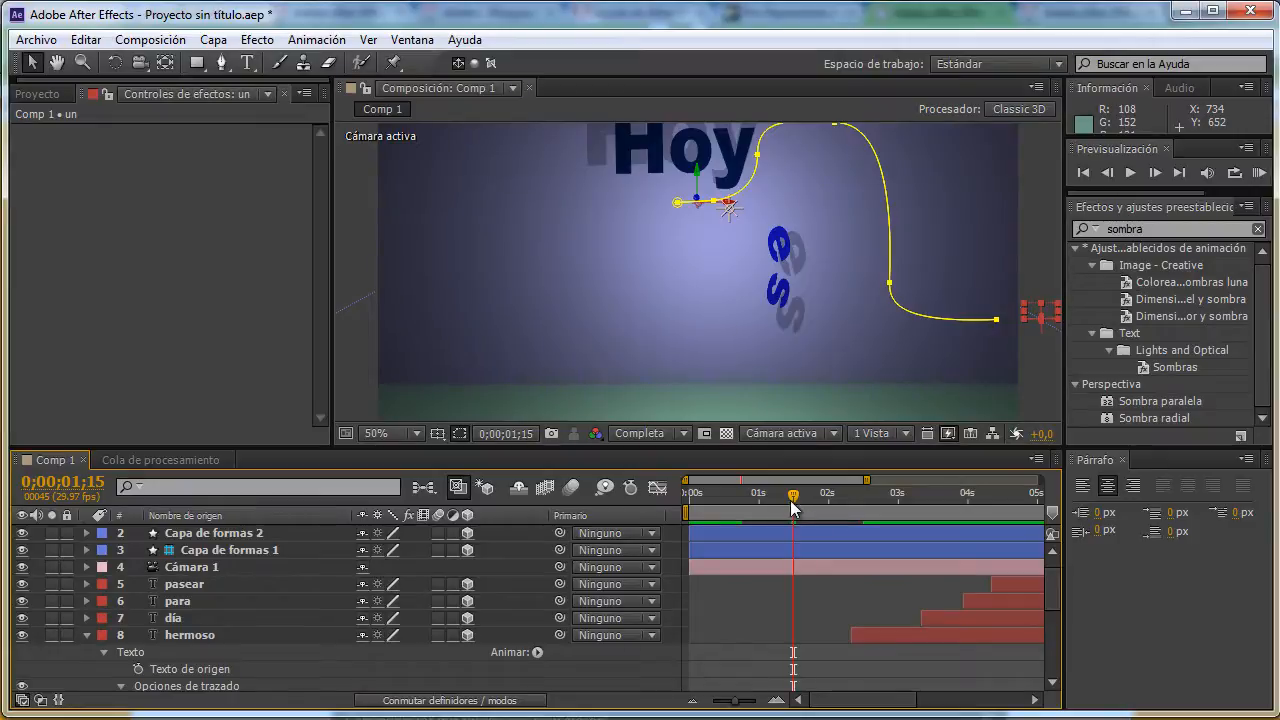
pyautogui.scroll(1, 874, 590)
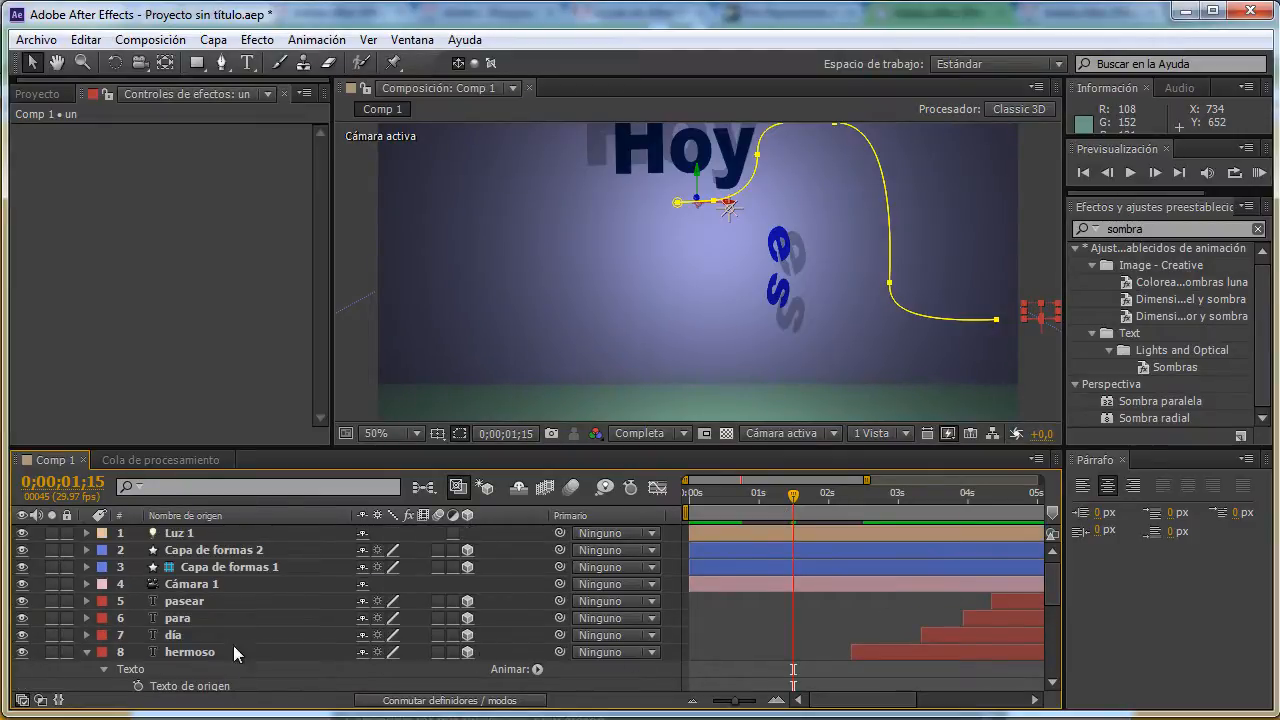
pyautogui.scroll(-7, 500, 600)
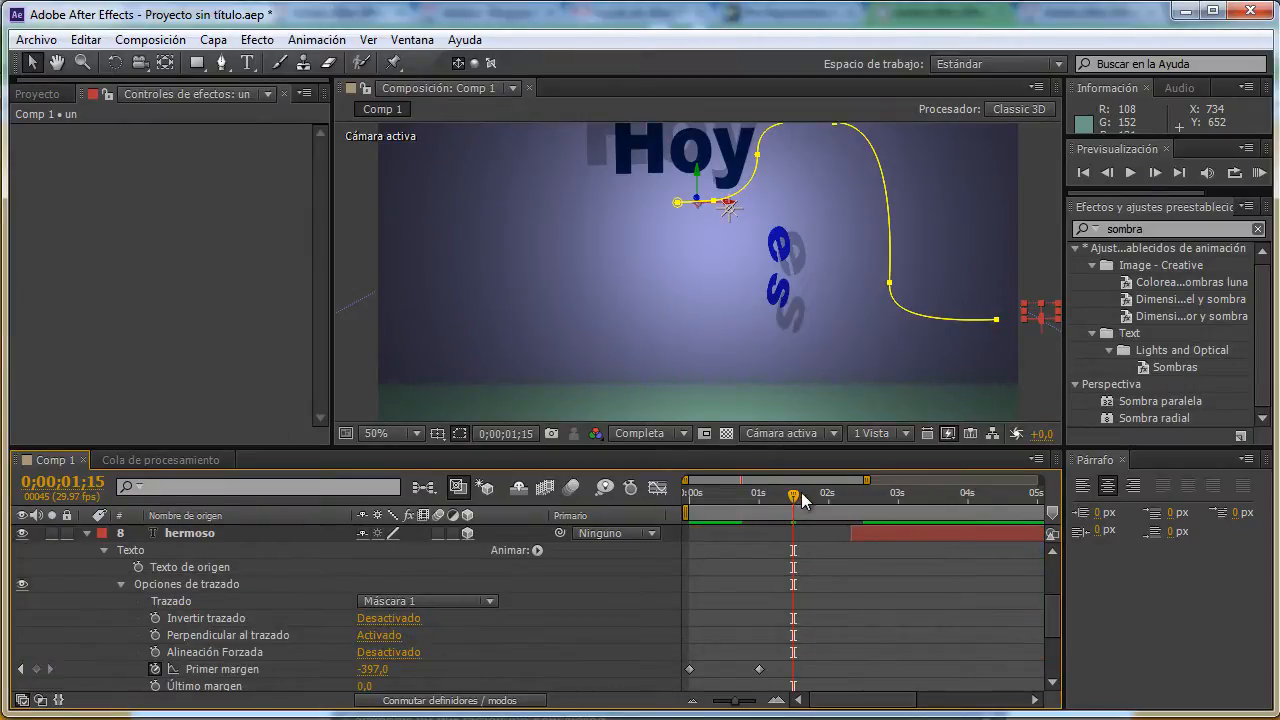
pyautogui.moveTo(793, 496); pyautogui.dragTo(851, 495)
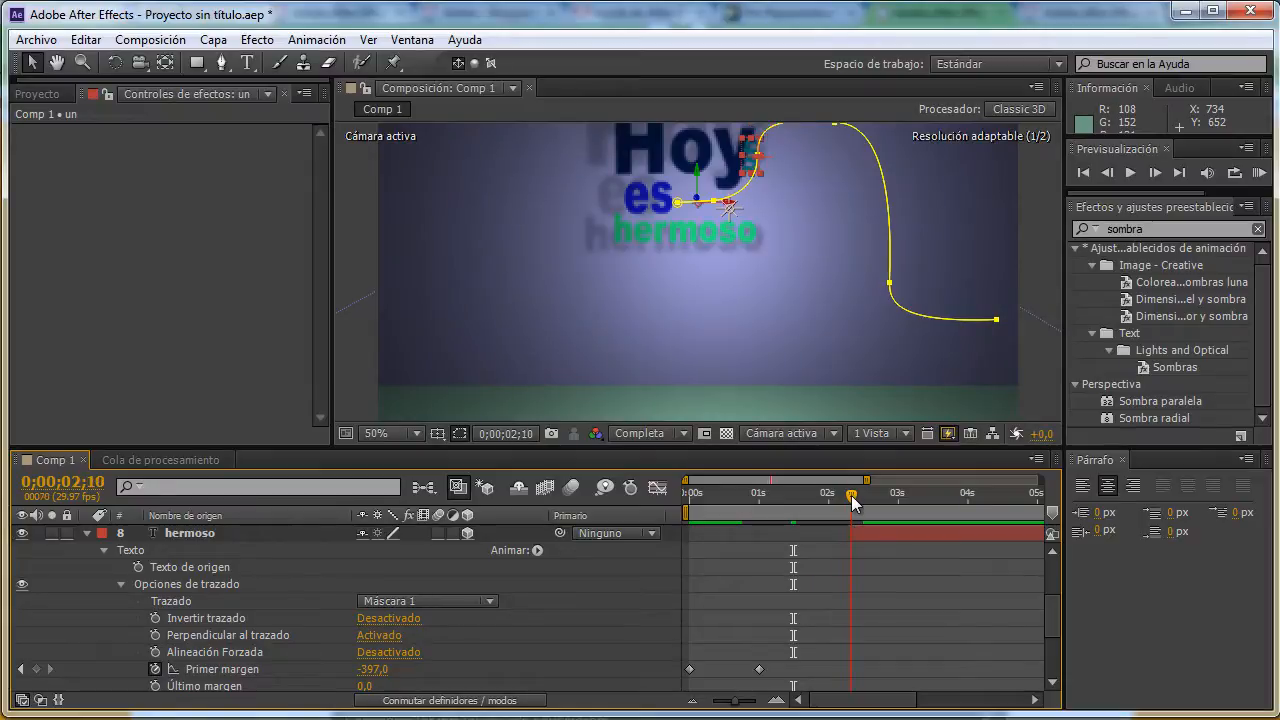
pyautogui.click(782, 668)
pyautogui.moveTo(780, 680); pyautogui.dragTo(852, 677)
pyautogui.scroll(-4, 1053, 606)
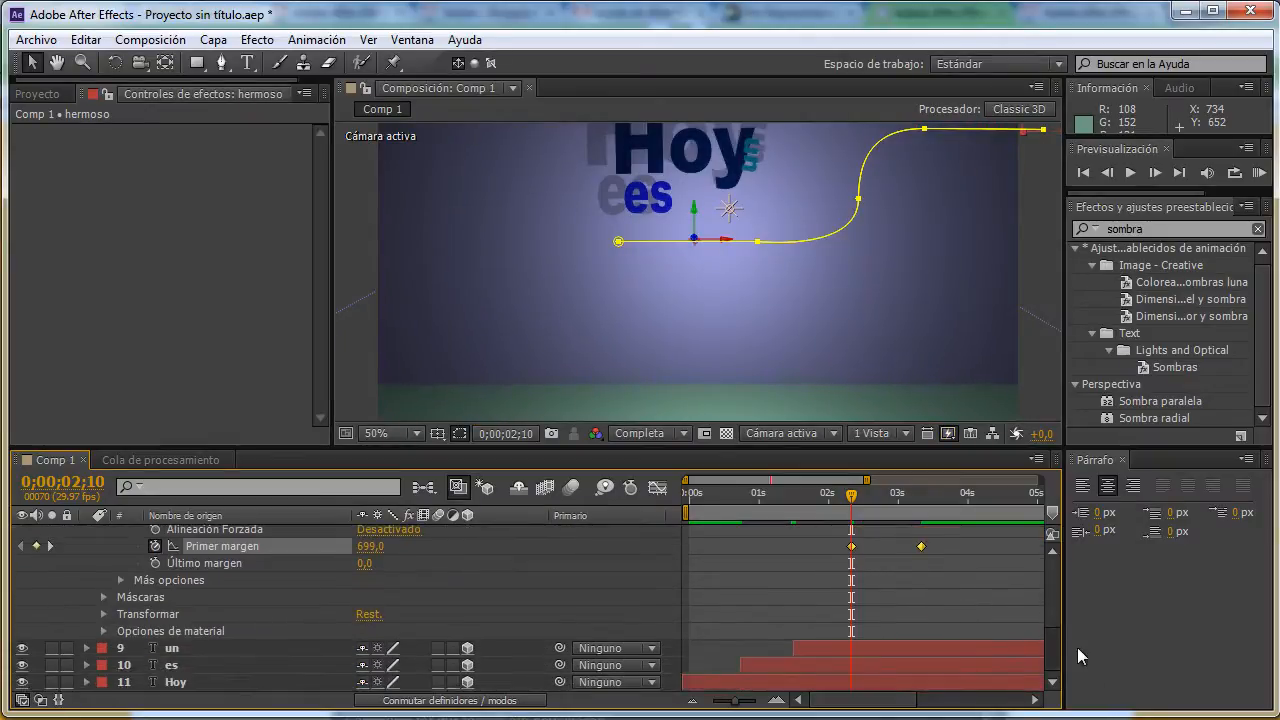
pyautogui.scroll(7, 1060, 600)
pyautogui.scroll(-1, 1058, 581)
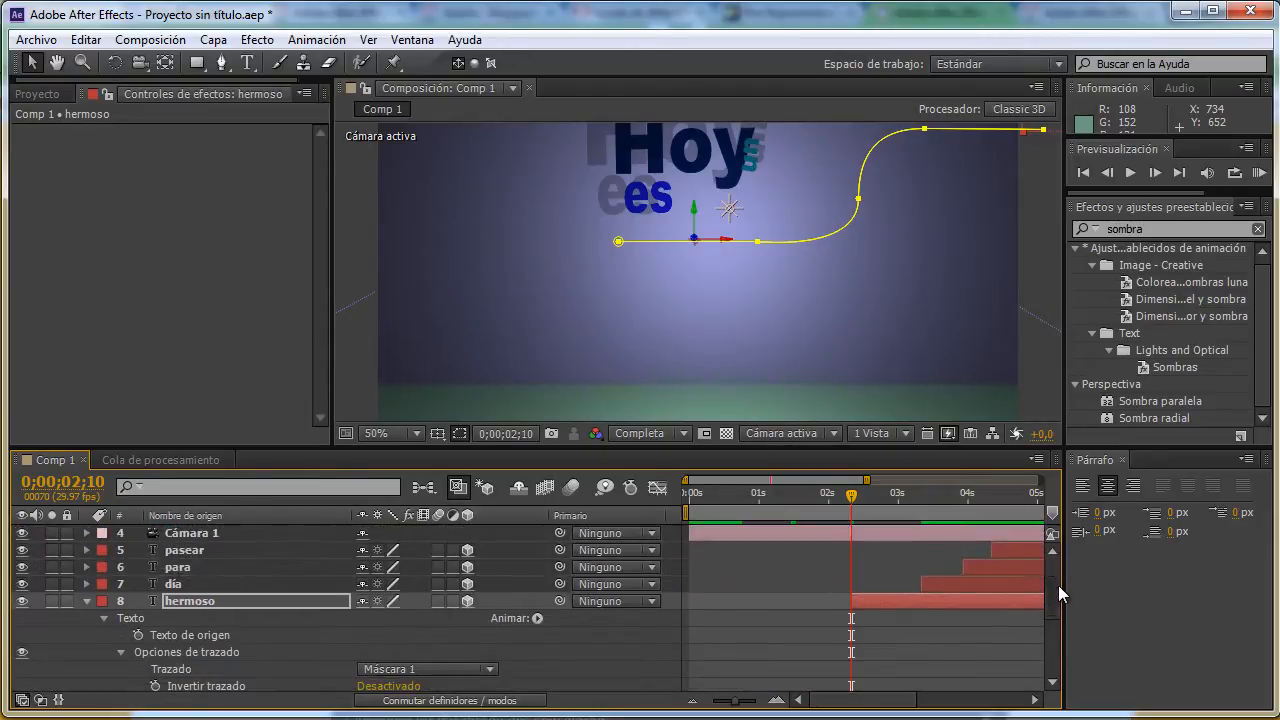
# Collapse layer hermoso and shift both Primer margen keyframes of layer día so the first sits at that layer's start.
pyautogui.click(86, 600)
pyautogui.press('F2')
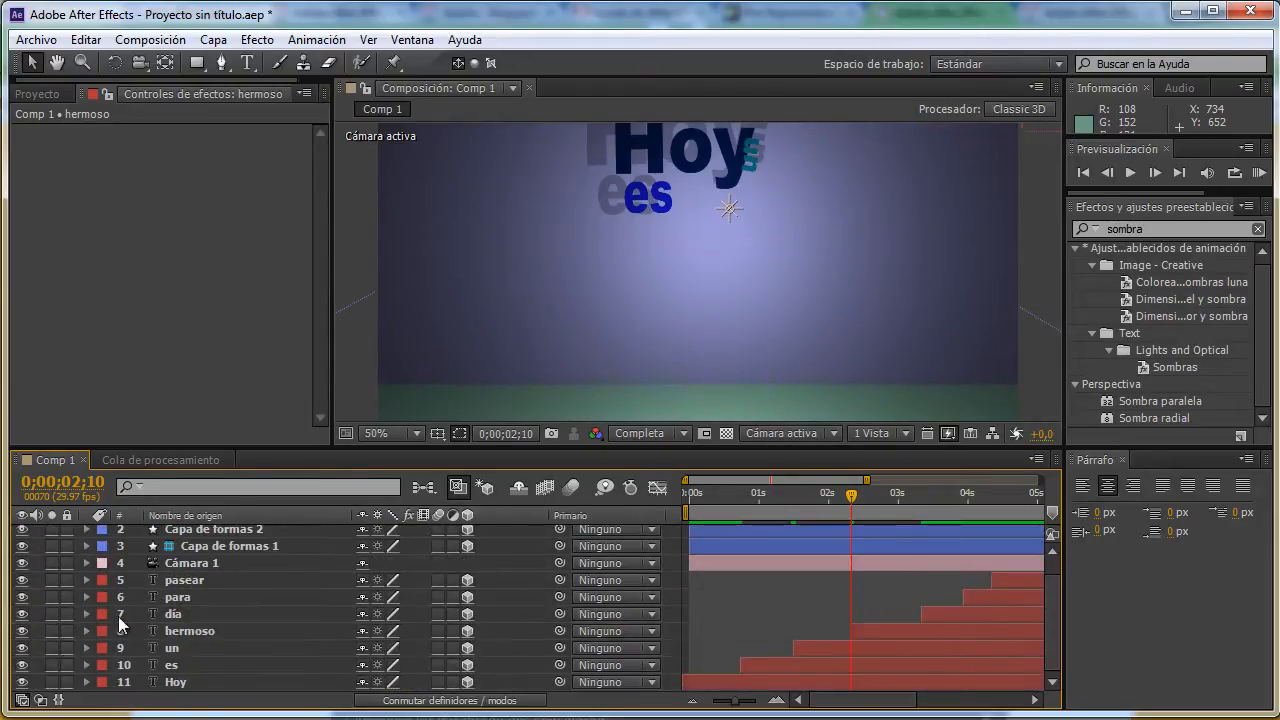
pyautogui.click(86, 613)
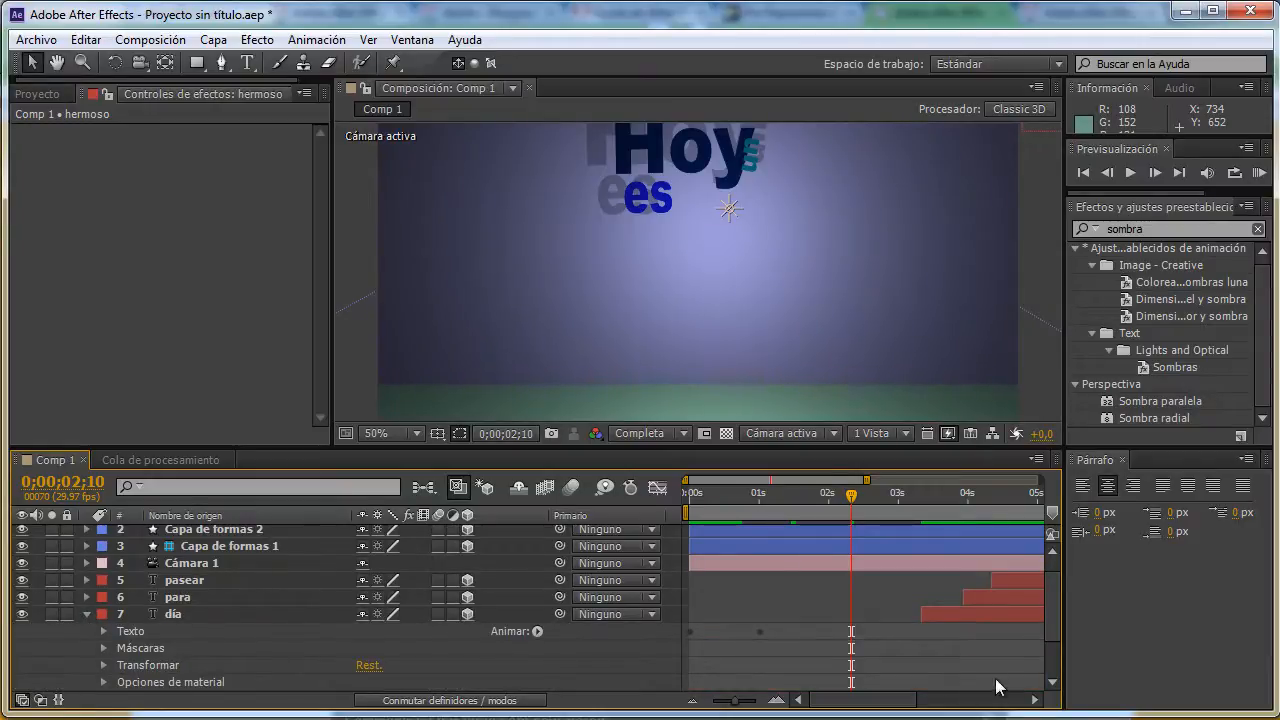
pyautogui.moveTo(1050, 571); pyautogui.dragTo(1041, 642)
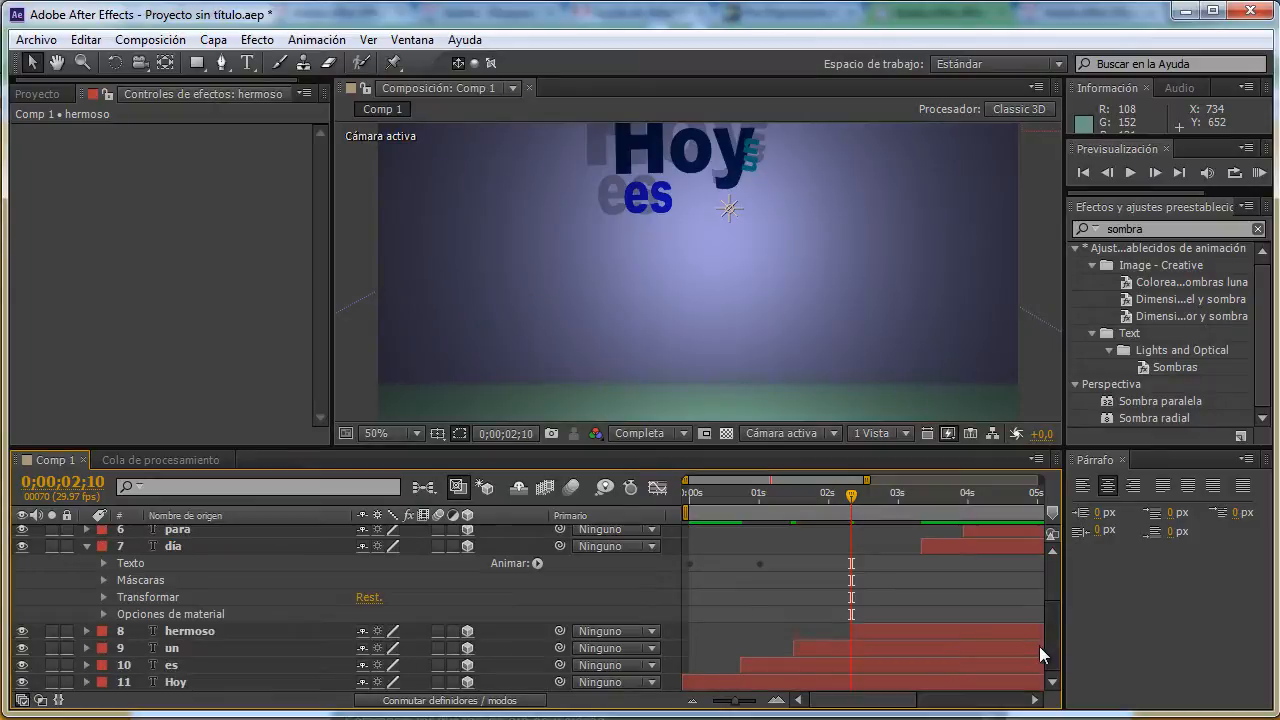
pyautogui.click(104, 564)
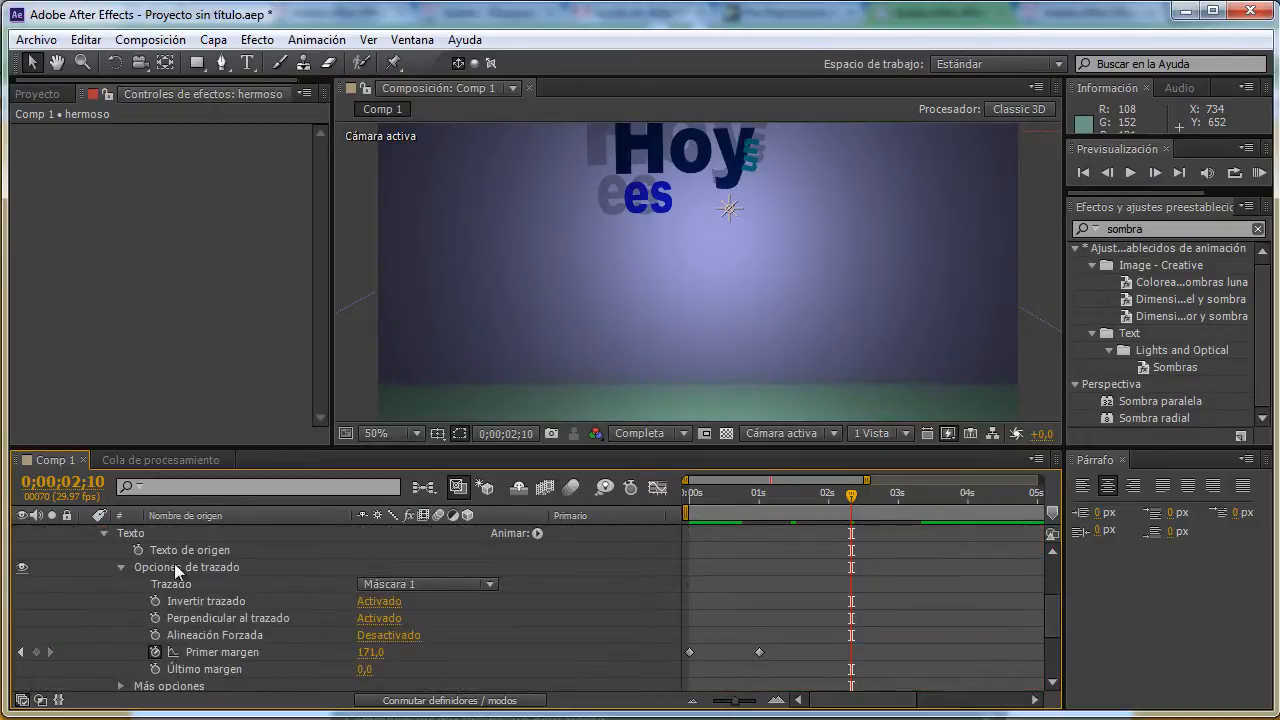
pyautogui.click(160, 584)
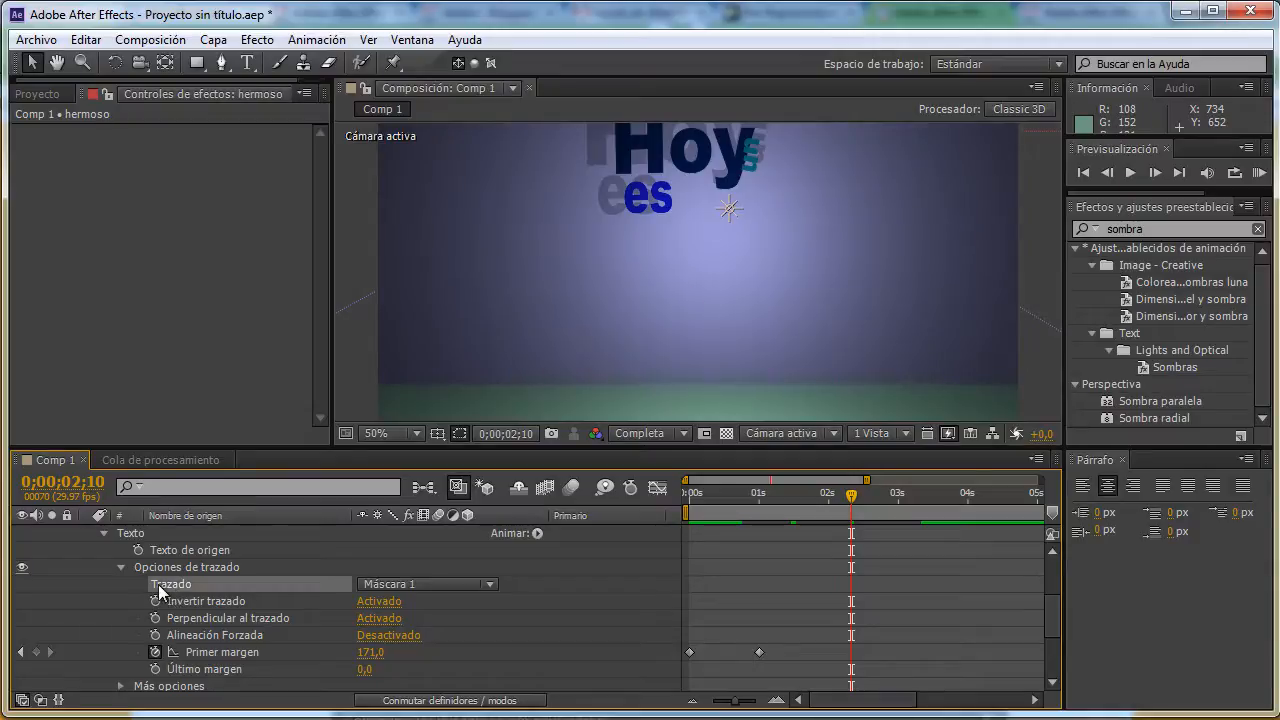
pyautogui.moveTo(777, 647); pyautogui.dragTo(680, 676)
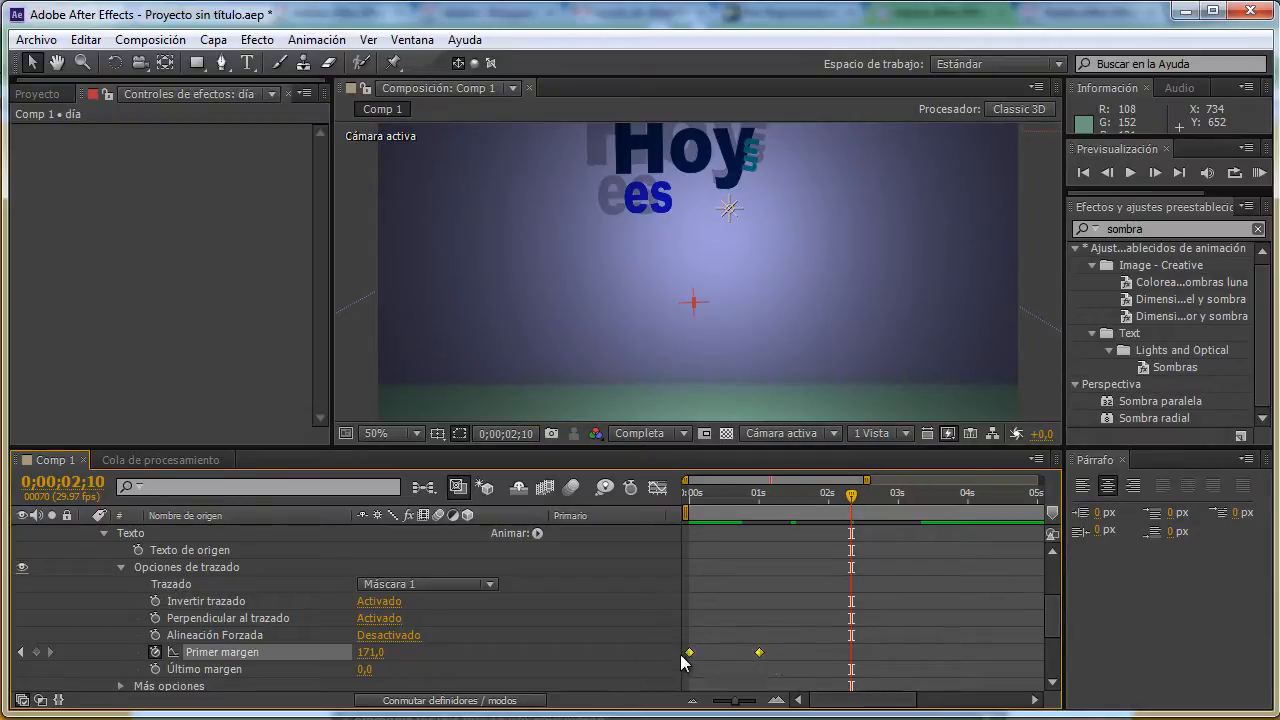
pyautogui.click(739, 656)
pyautogui.click(759, 652)
pyautogui.moveTo(798, 646)
pyautogui.mouseDown()
pyautogui.moveTo(689, 656)
pyautogui.moveTo(852, 660)
pyautogui.mouseUp()
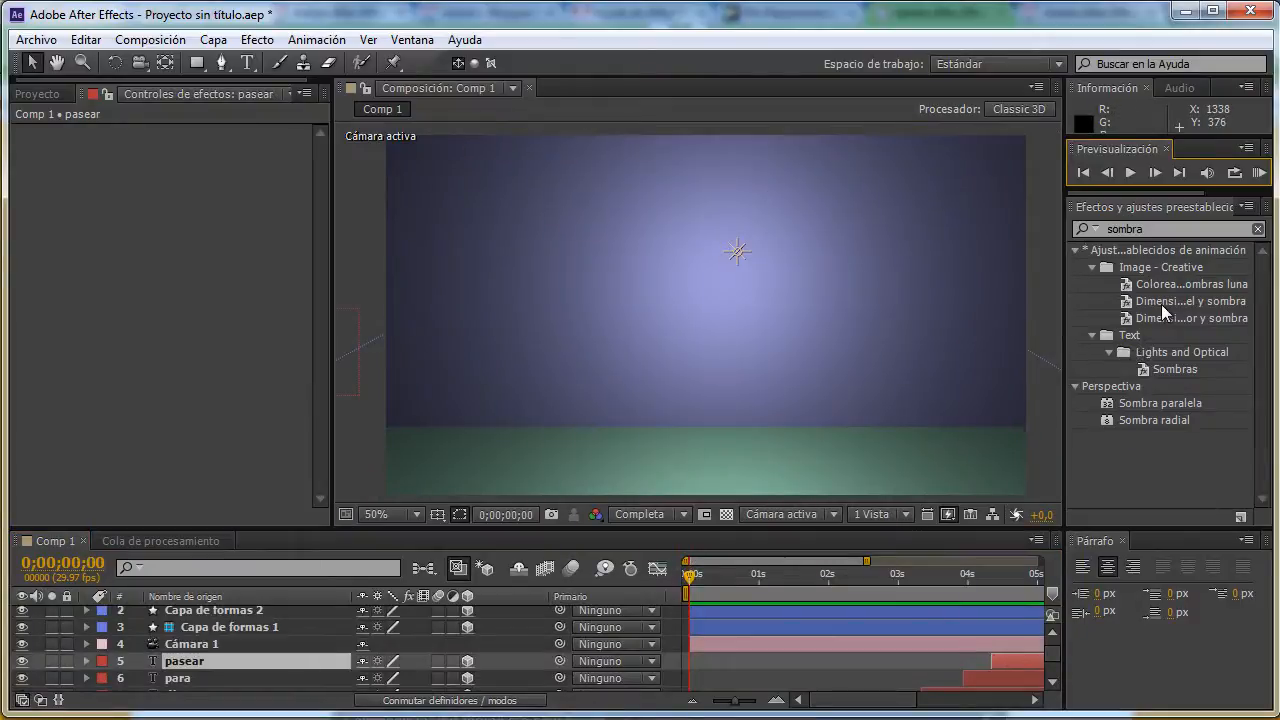
# Play the composition from the first frame to check the timing of the word entrances.
pyautogui.click(1131, 174)
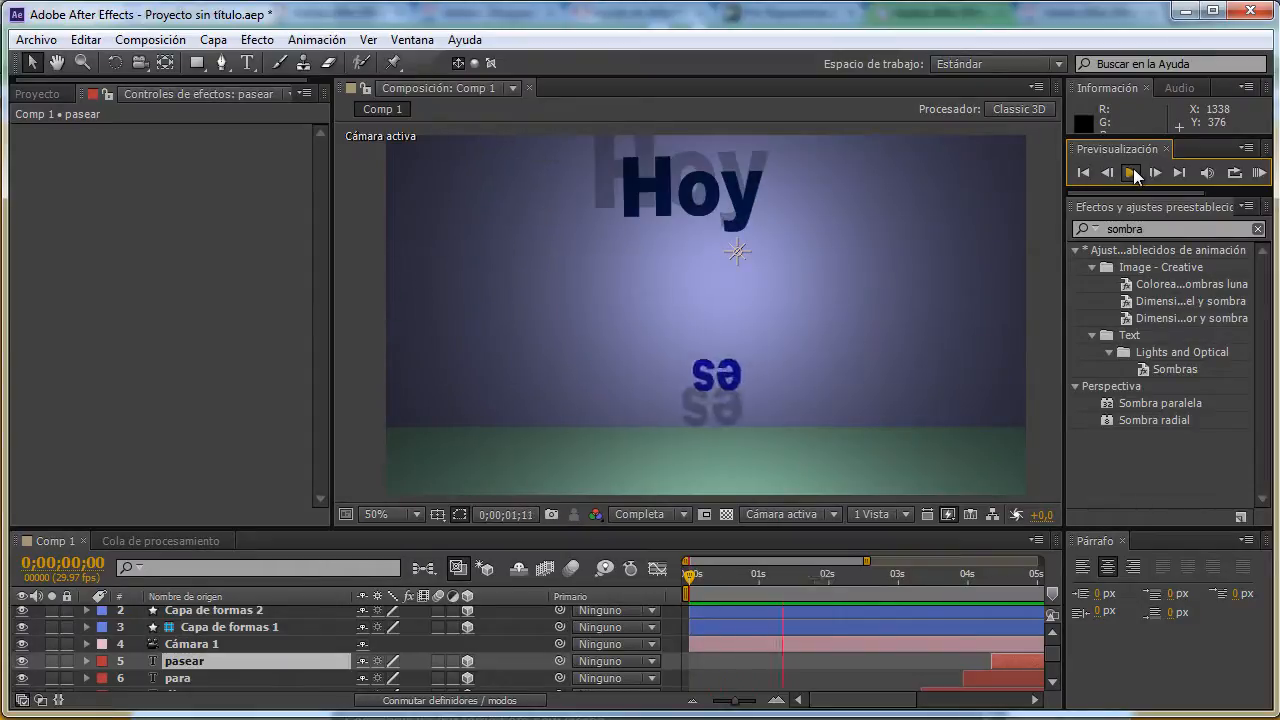